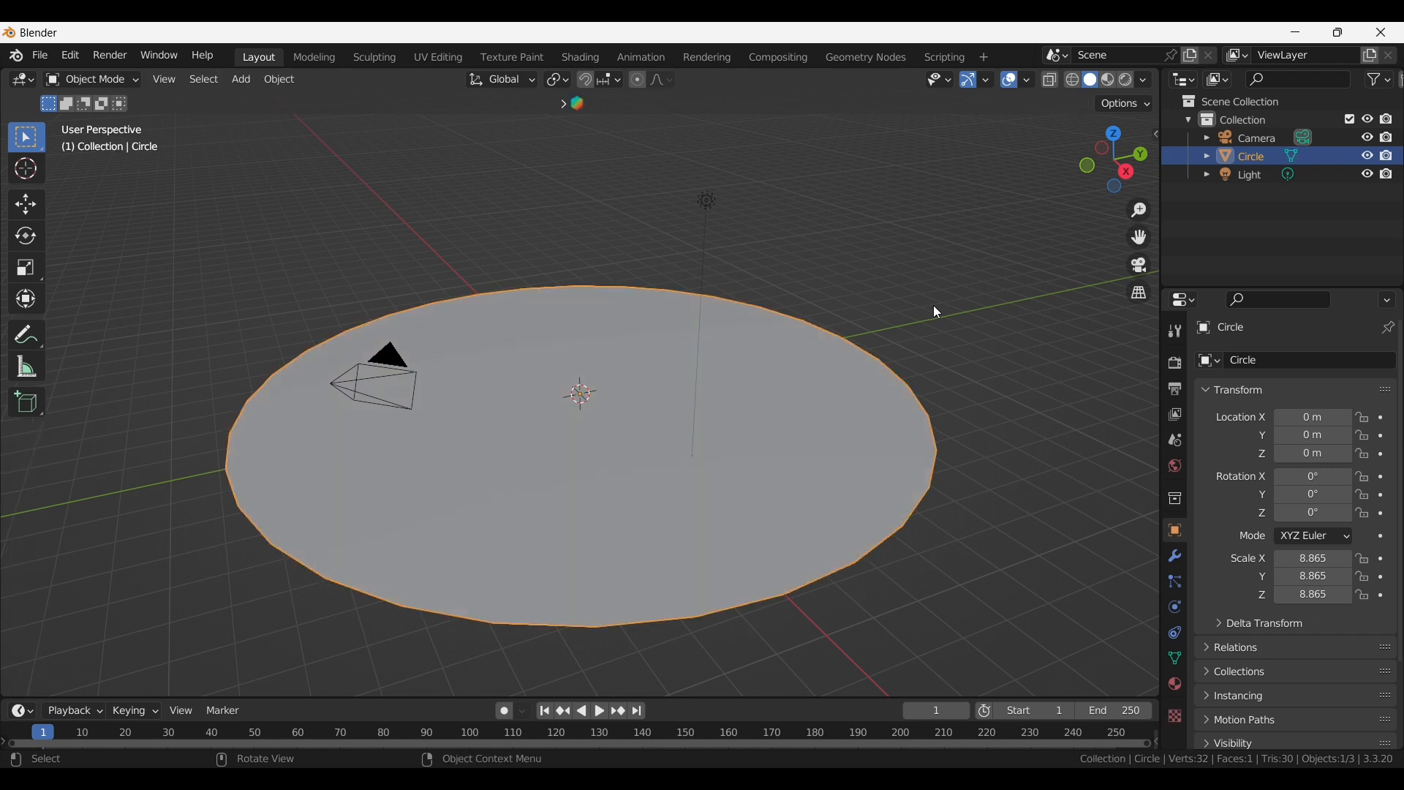
# Bring the g2 grass clump into the scene and move it down below the circle
pyautogui.scroll(2, 1019, 246)
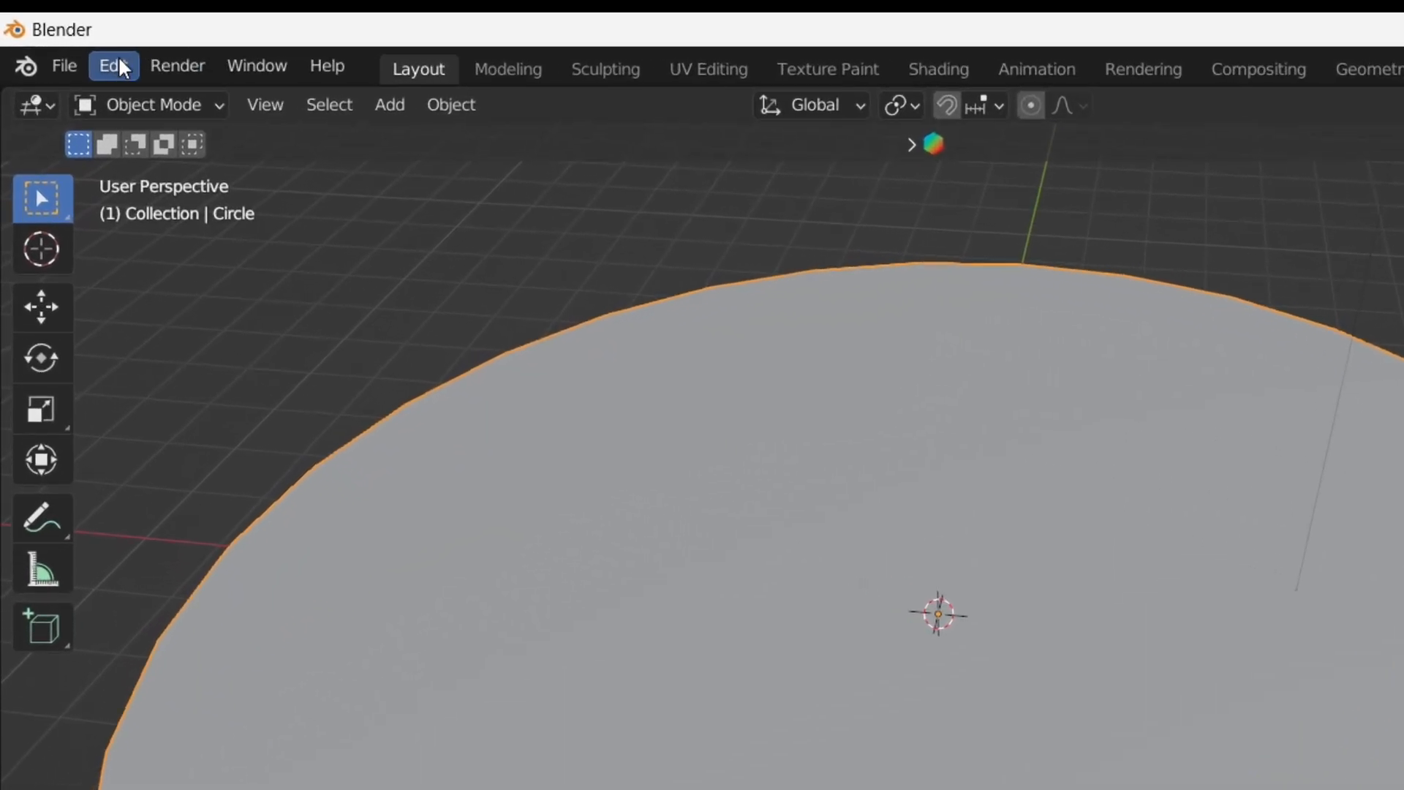
pyautogui.click(65, 66)
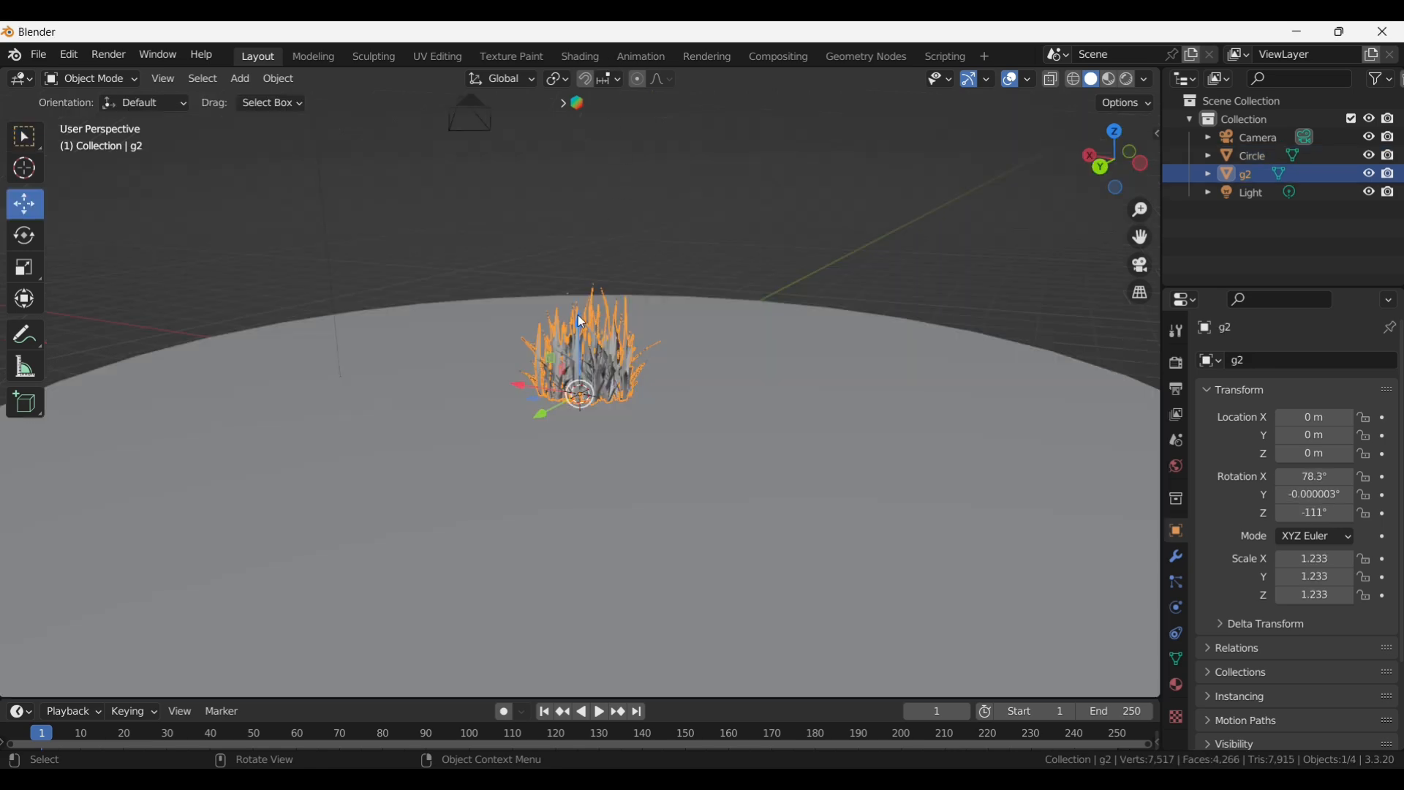
pyautogui.moveTo(581, 322); pyautogui.dragTo(661, 366)
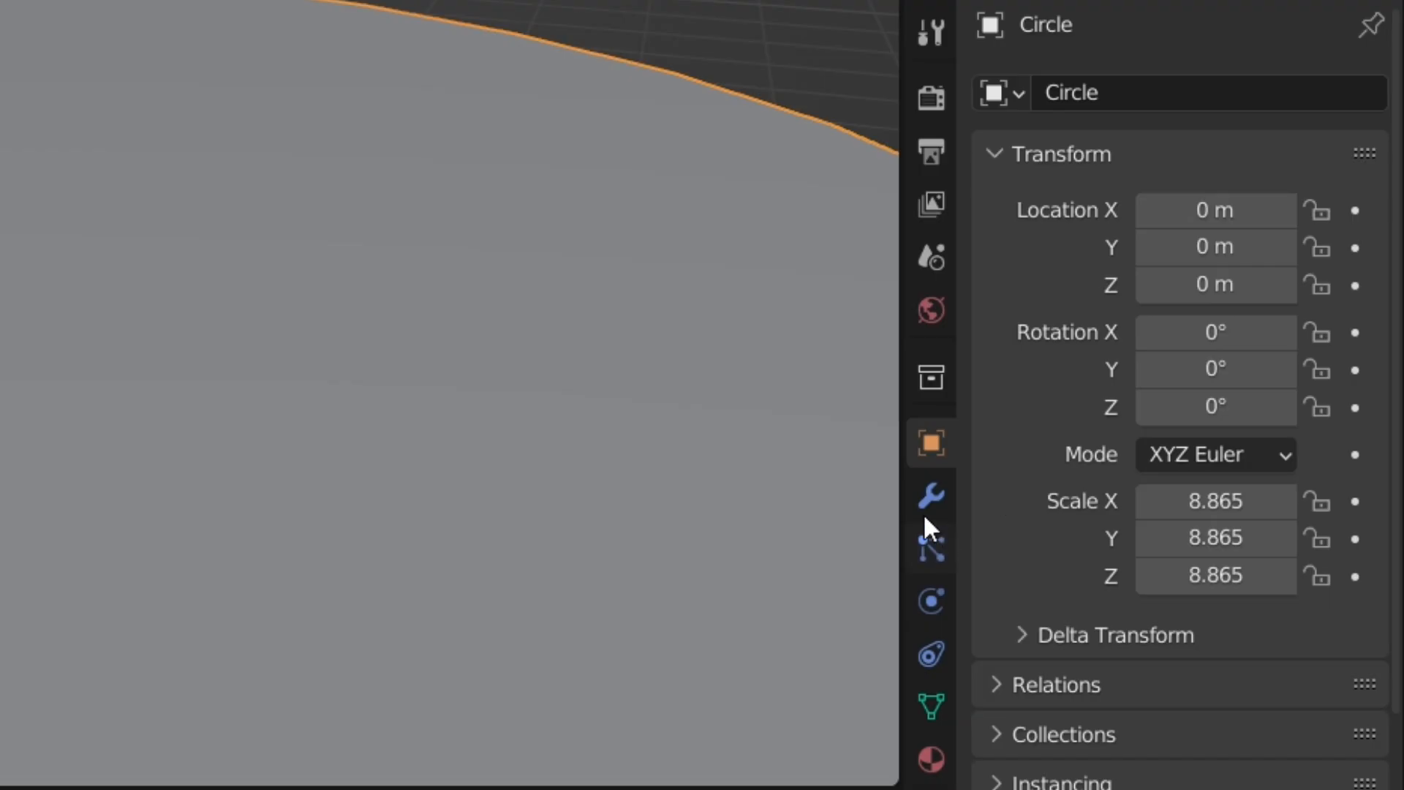
# Add a Hair particle system with advanced settings enabled to the circle
pyautogui.click(1176, 557)
pyautogui.click(949, 537)
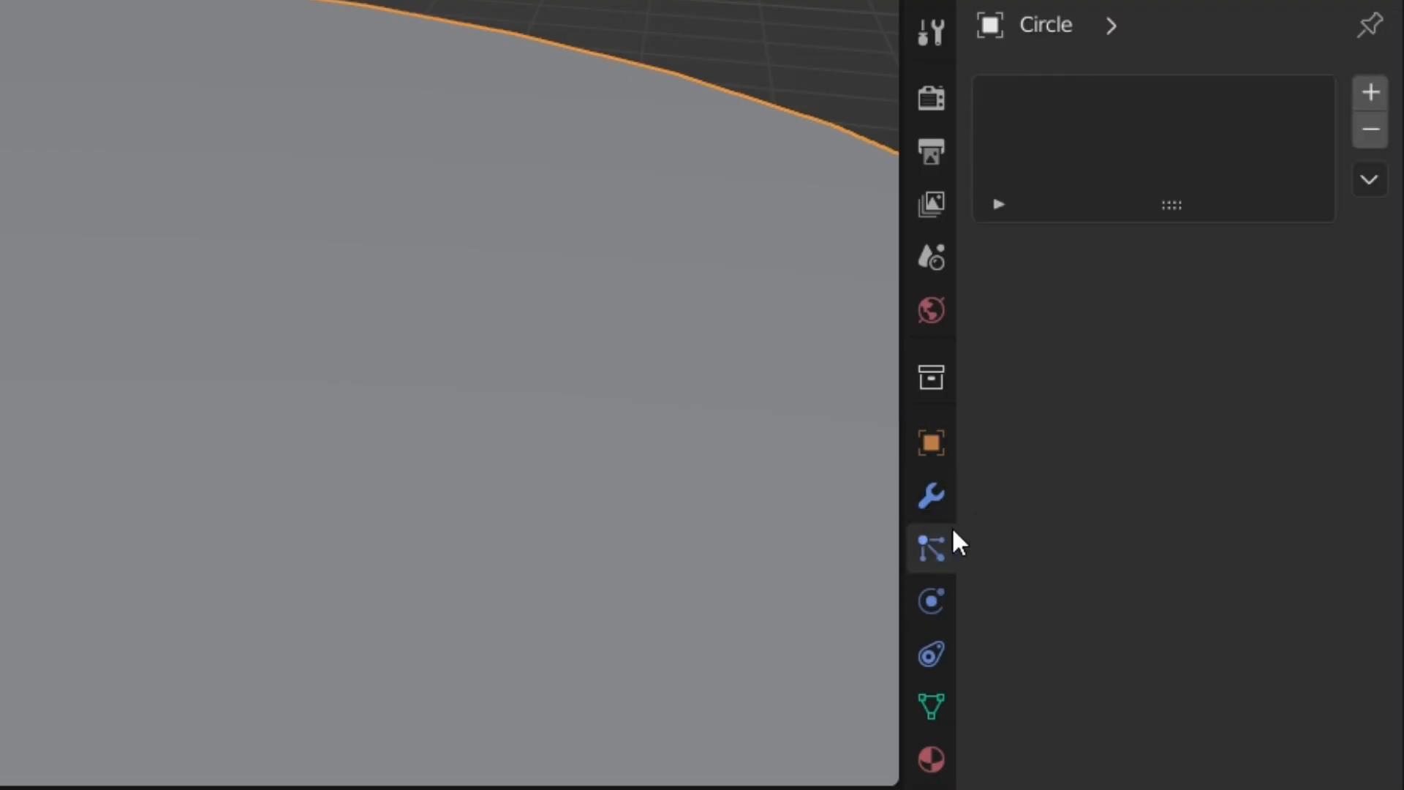
pyautogui.click(1369, 93)
pyautogui.click(1271, 296)
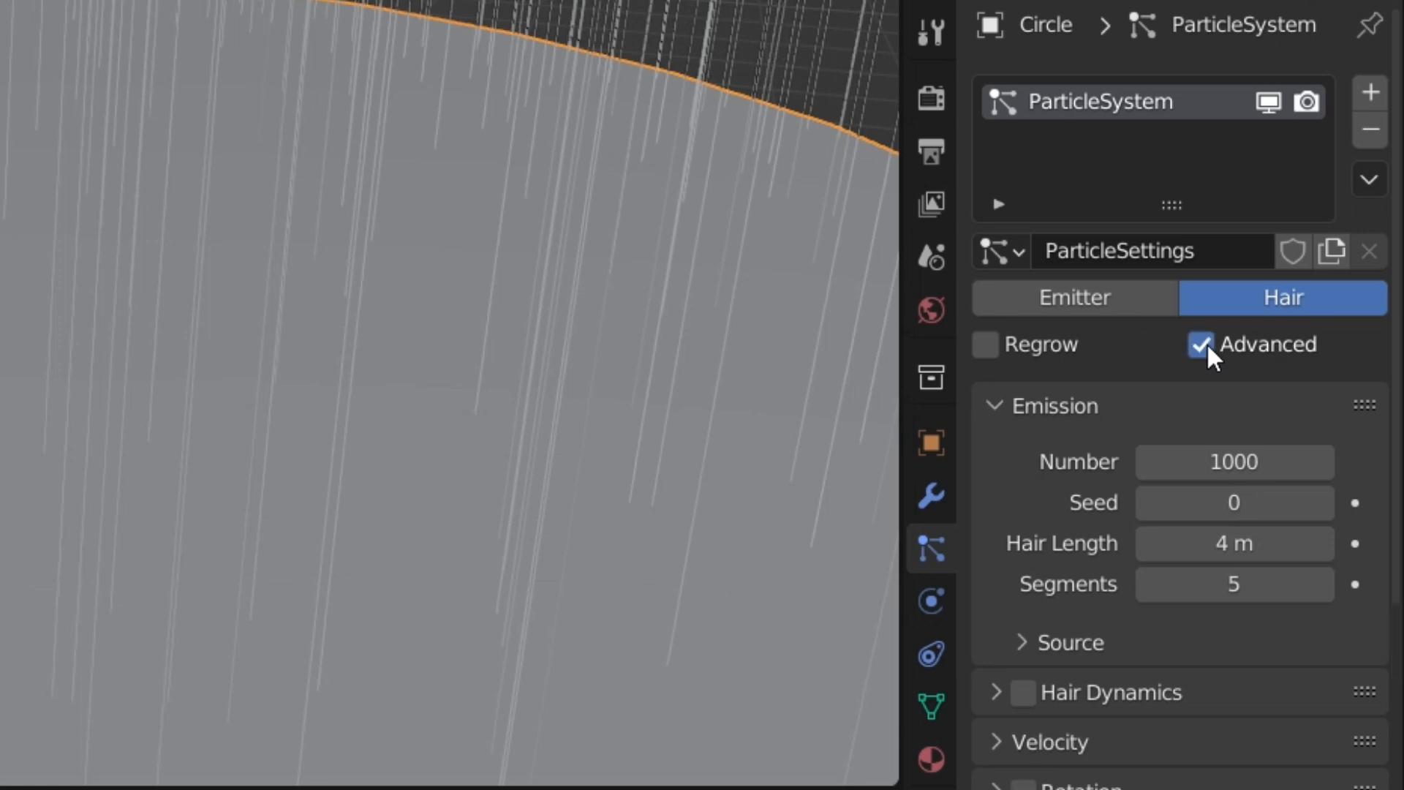
# Render the circle's hair particles as an object, using g2 as the instance object
pyautogui.scroll(-6, 1221, 395)
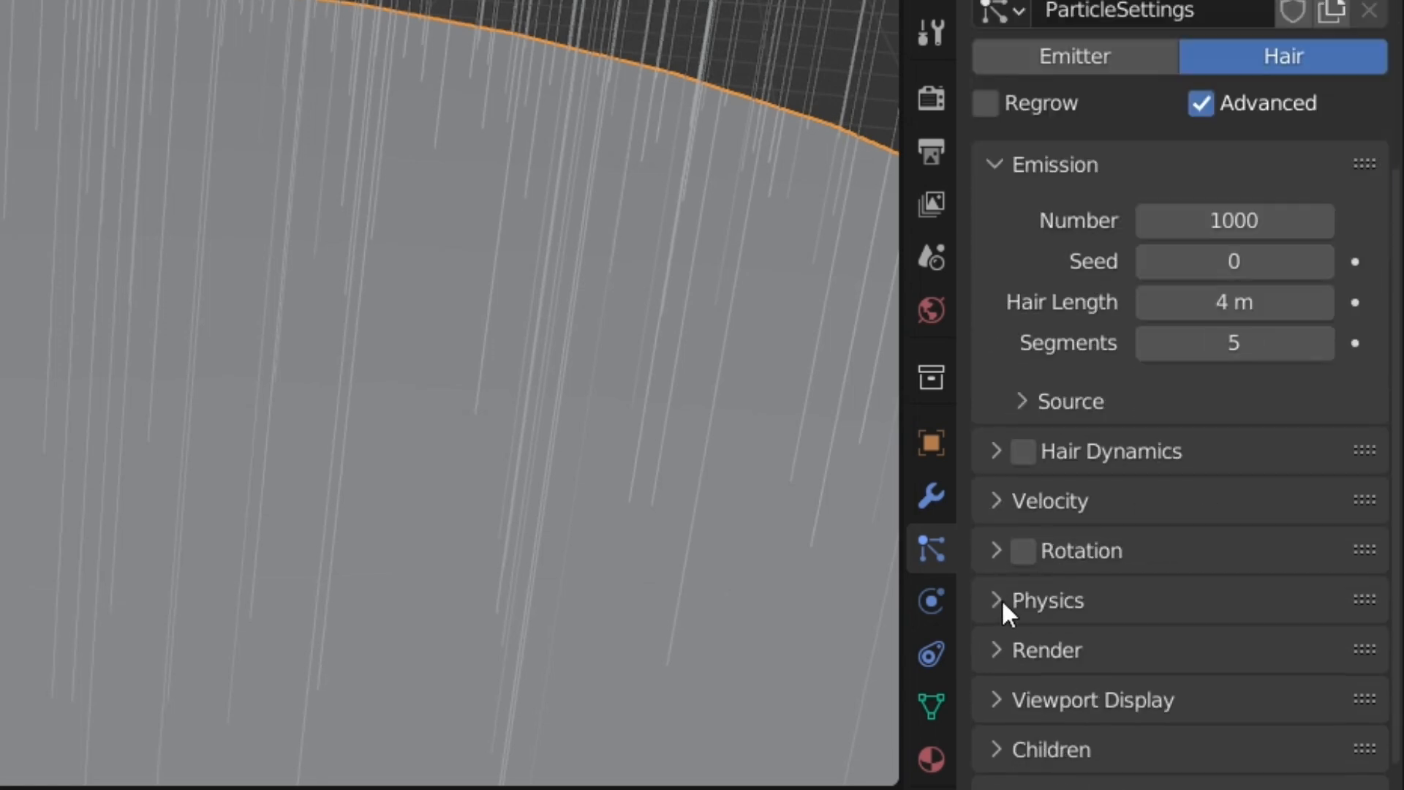
pyautogui.click(1002, 649)
pyautogui.scroll(-8, 1083, 570)
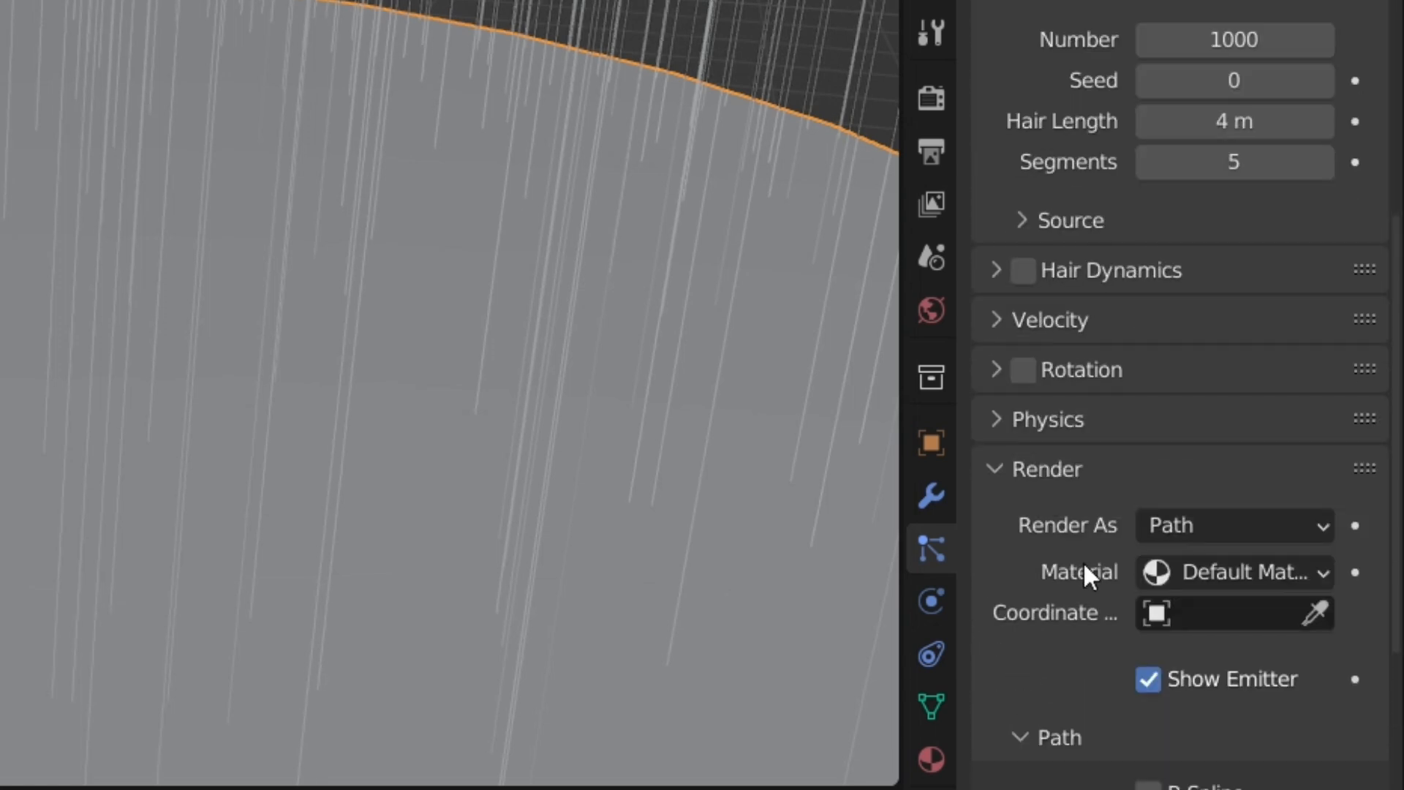
pyautogui.click(1214, 402)
pyautogui.click(1143, 528)
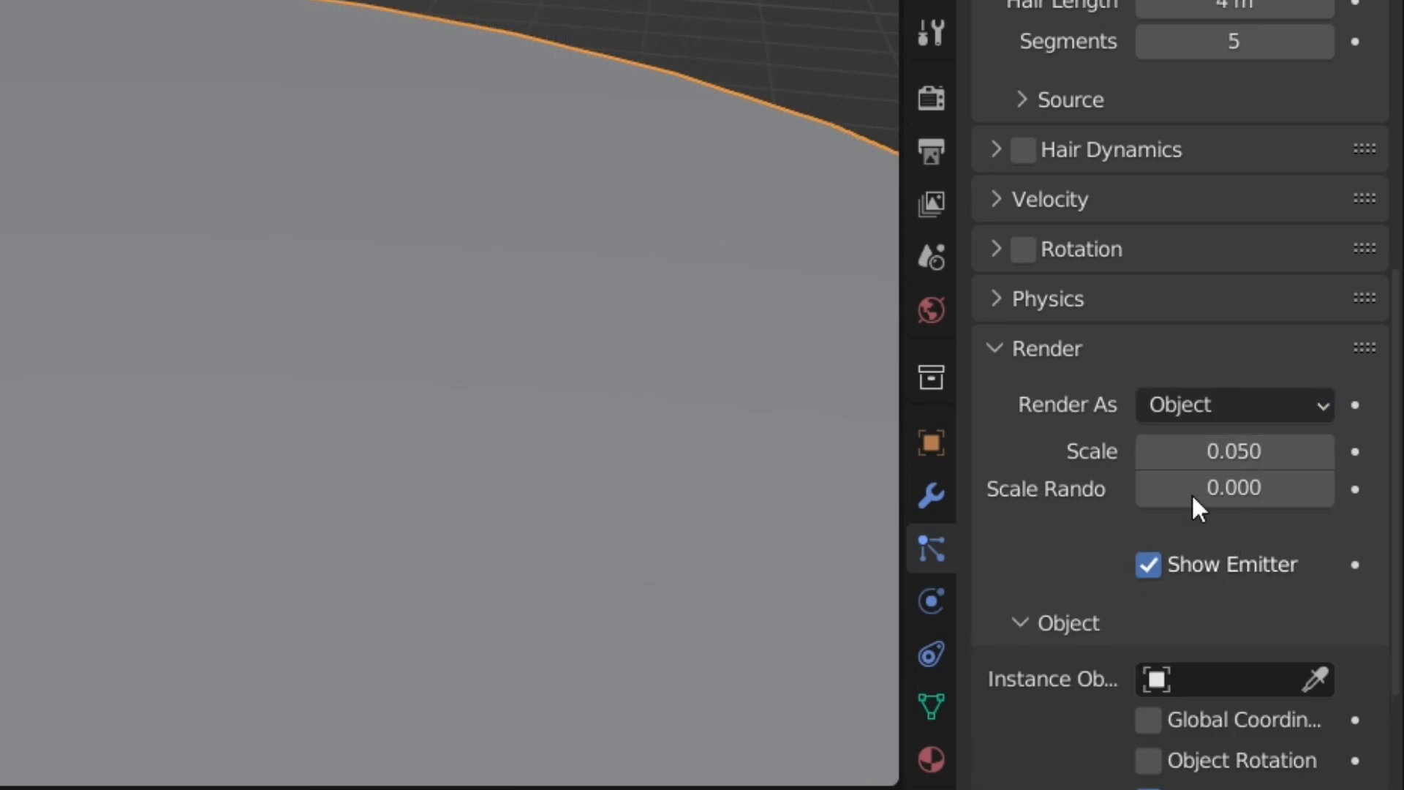
pyautogui.click(1216, 677)
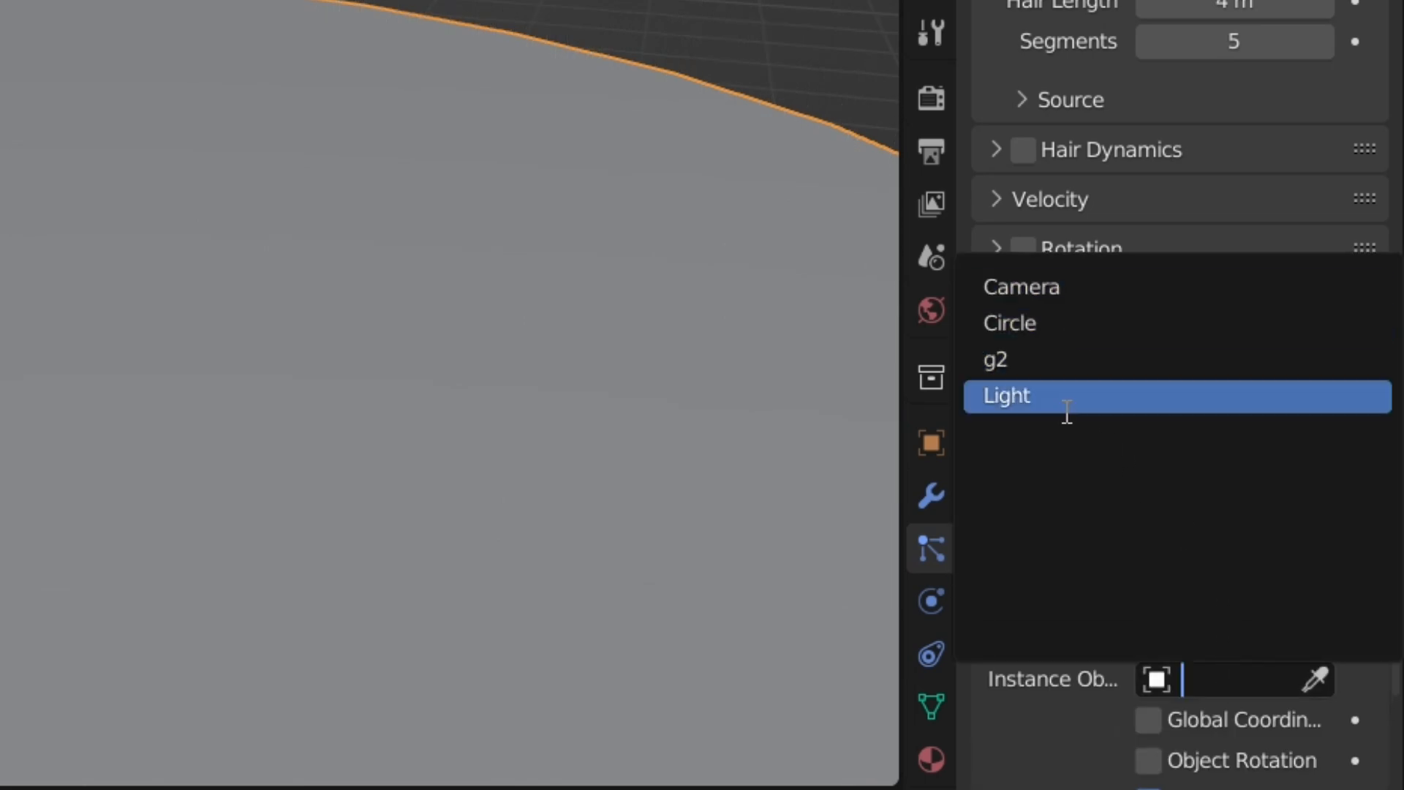
pyautogui.click(1060, 372)
# Set the scale of the grass particles to 0.210 and their scale randomness to 0.560
pyautogui.scroll(-7, 273, 288)
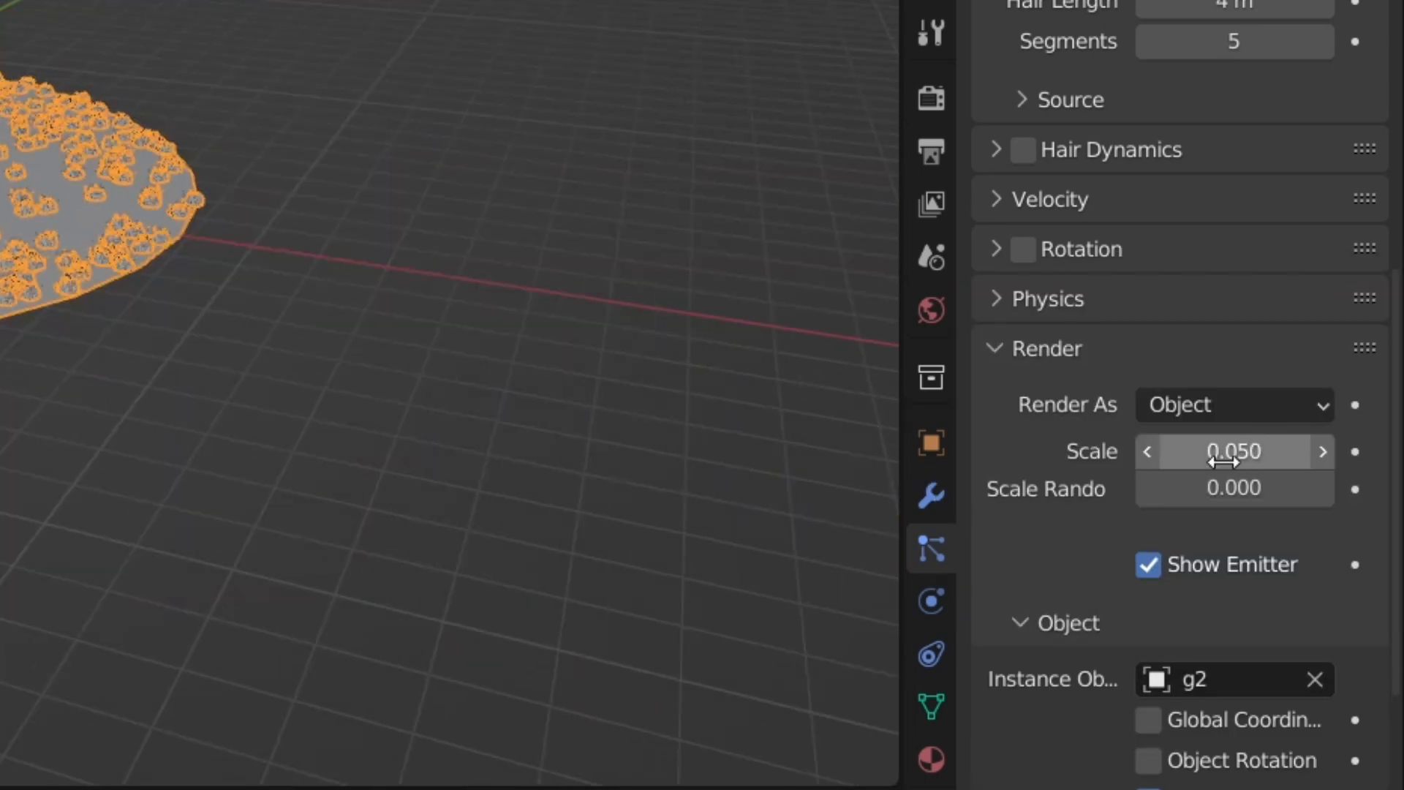
pyautogui.moveTo(1222, 460); pyautogui.dragTo(1332, 487)
pyautogui.scroll(5, 503, 64)
pyautogui.scroll(3, 503, 63)
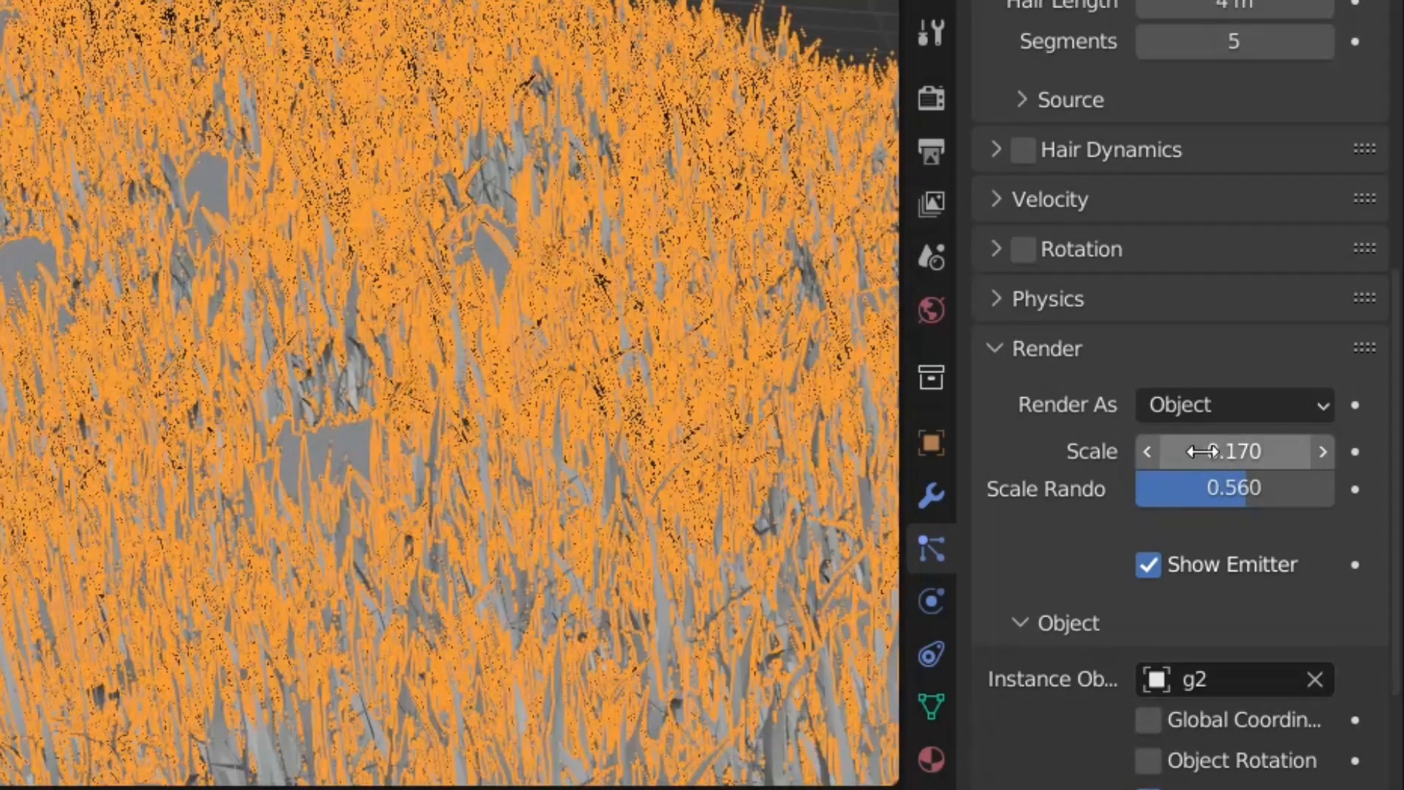
pyautogui.moveTo(1232, 465)
pyautogui.mouseDown()
pyautogui.moveTo(1279, 466)
pyautogui.moveTo(1247, 466)
pyautogui.mouseUp()
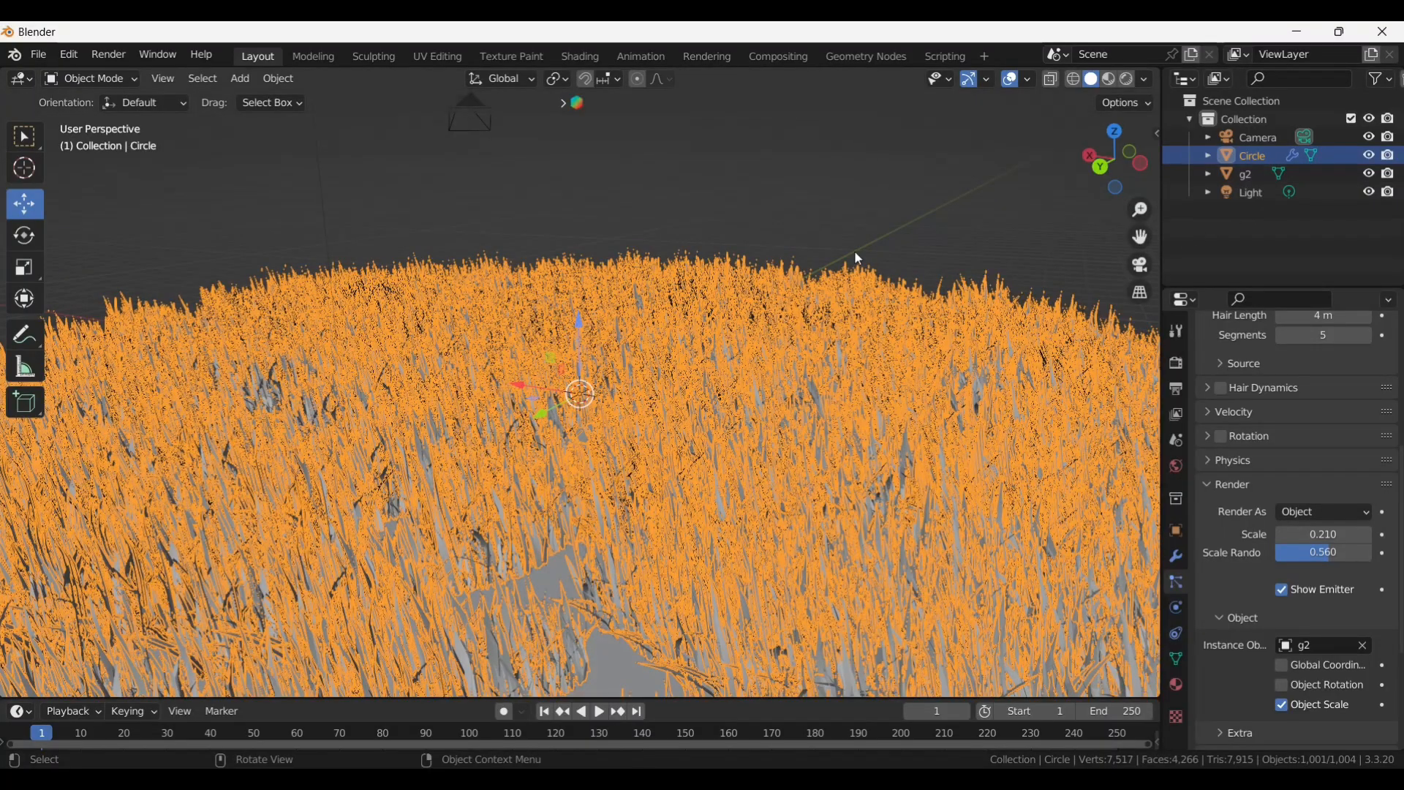
# Look through the camera and walk it down close to grass height, framing the field with empty background above it
pyautogui.scroll(-5, 859, 259)
pyautogui.click(1140, 264)
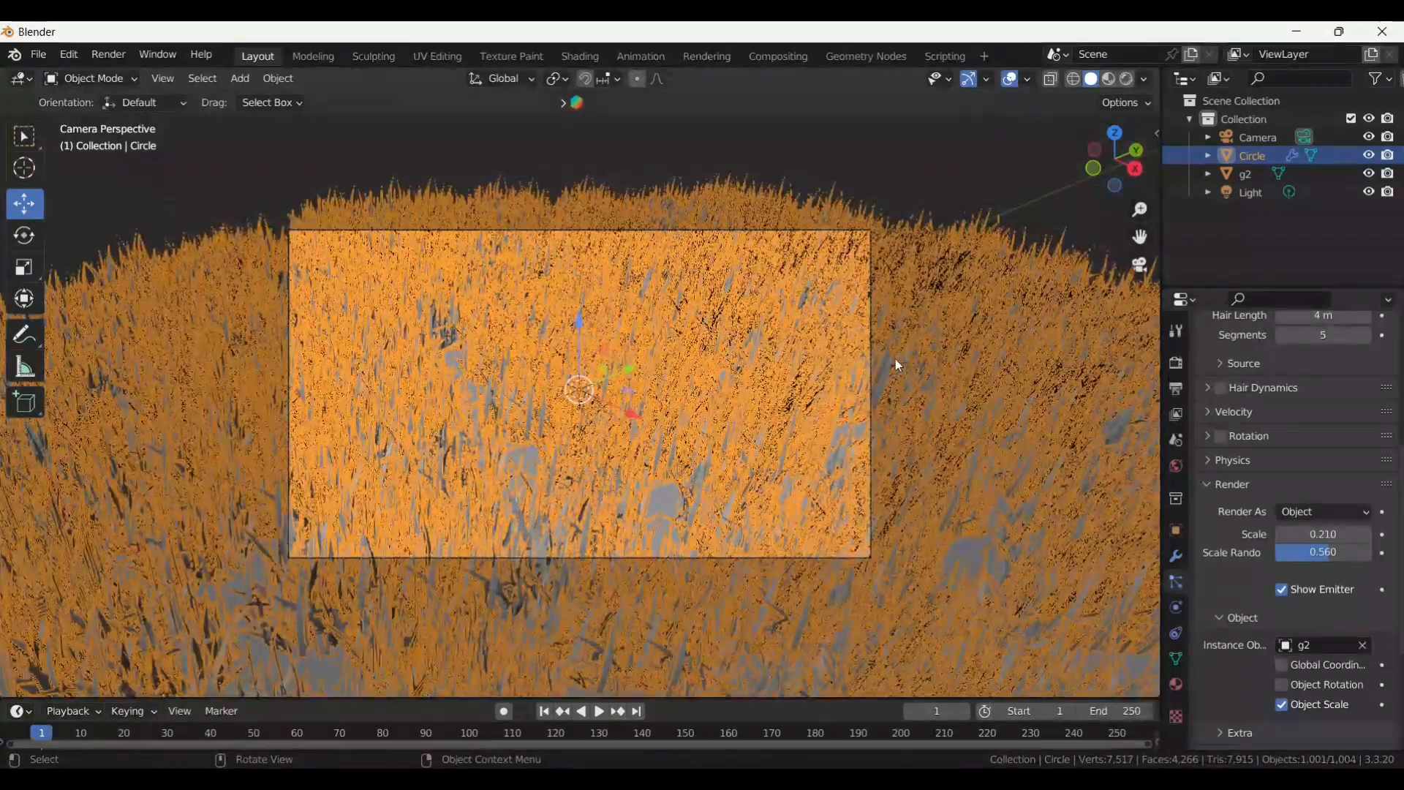
pyautogui.hotkey('shift', '`')
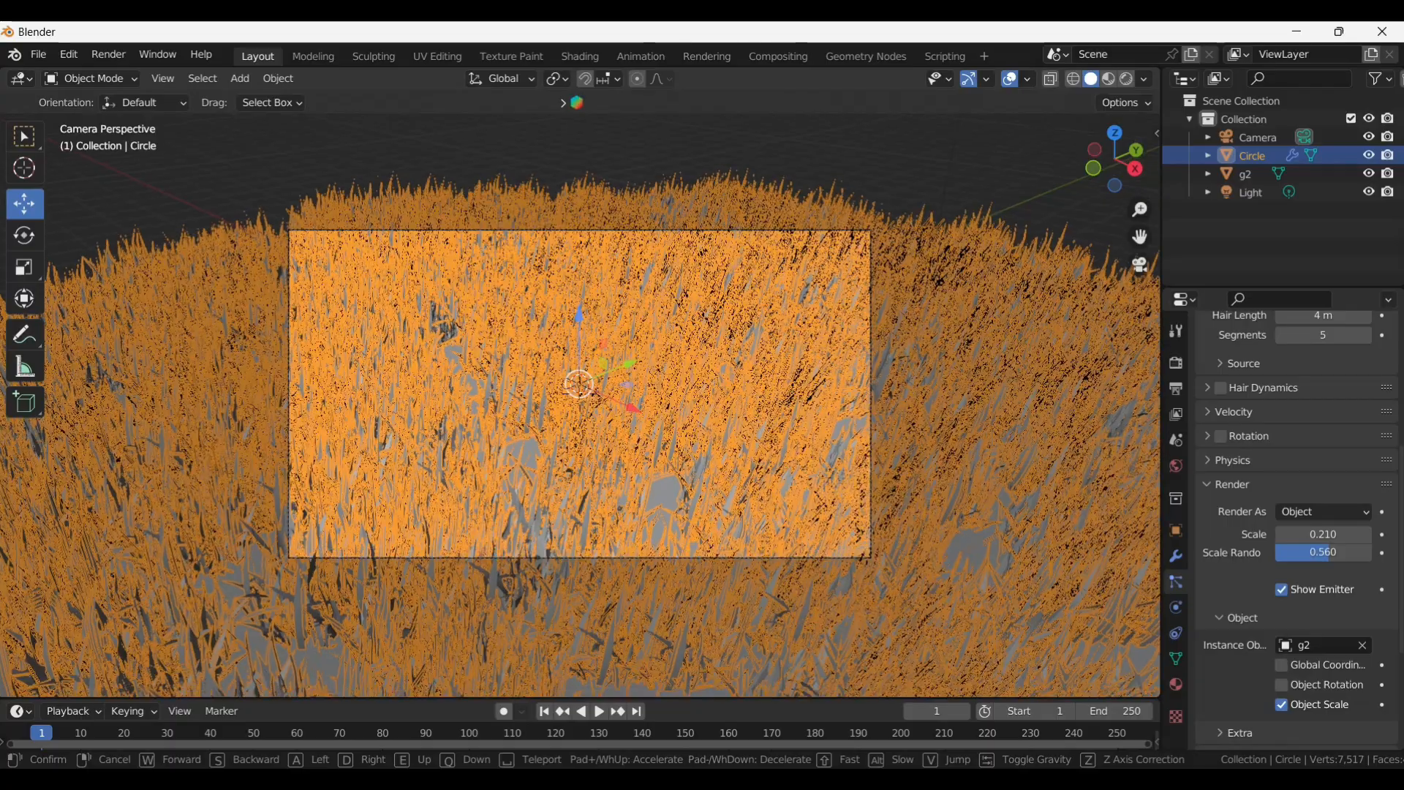
pyautogui.press('q')
pyautogui.press('e')
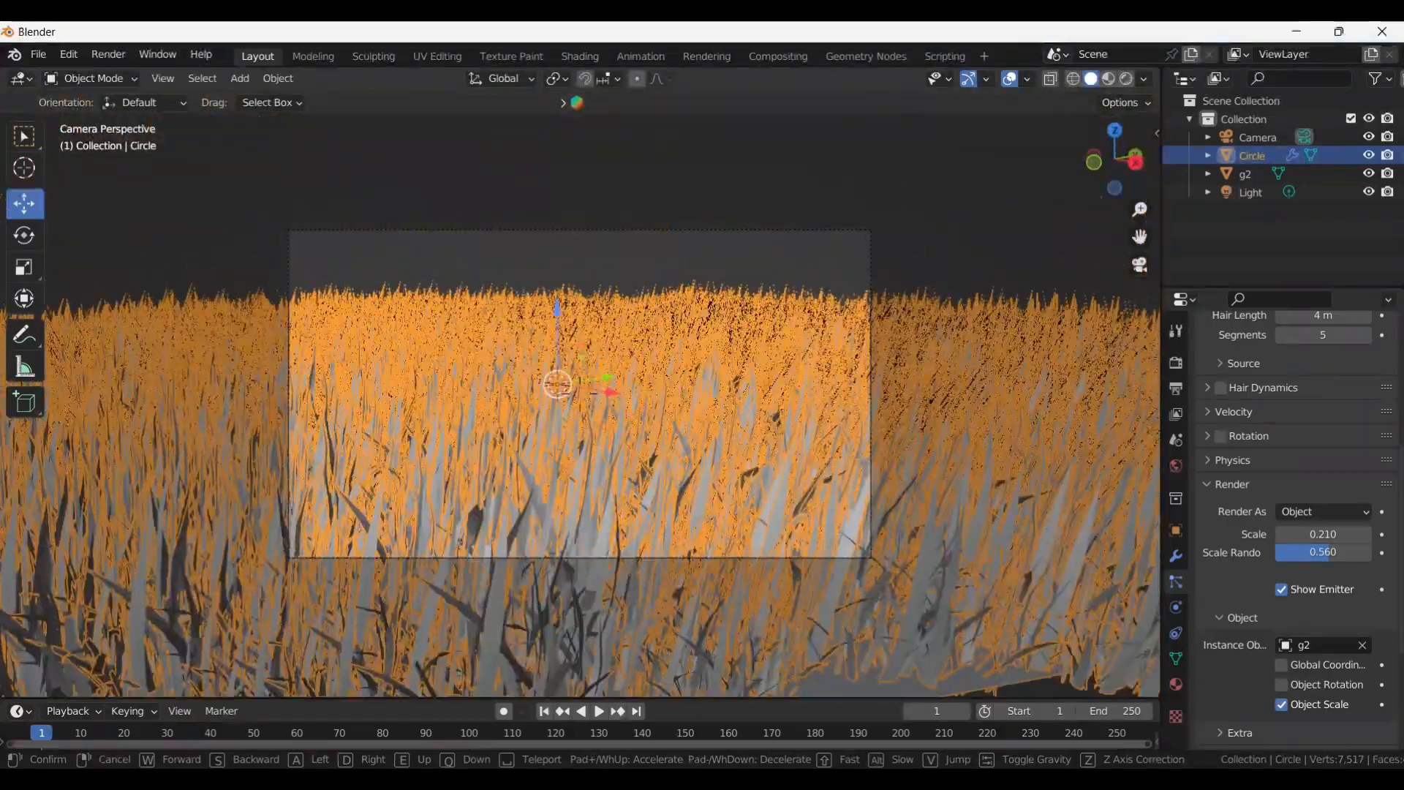
pyautogui.press('q')
pyautogui.press('e')
pyautogui.click(941, 364)
pyautogui.click(940, 365)
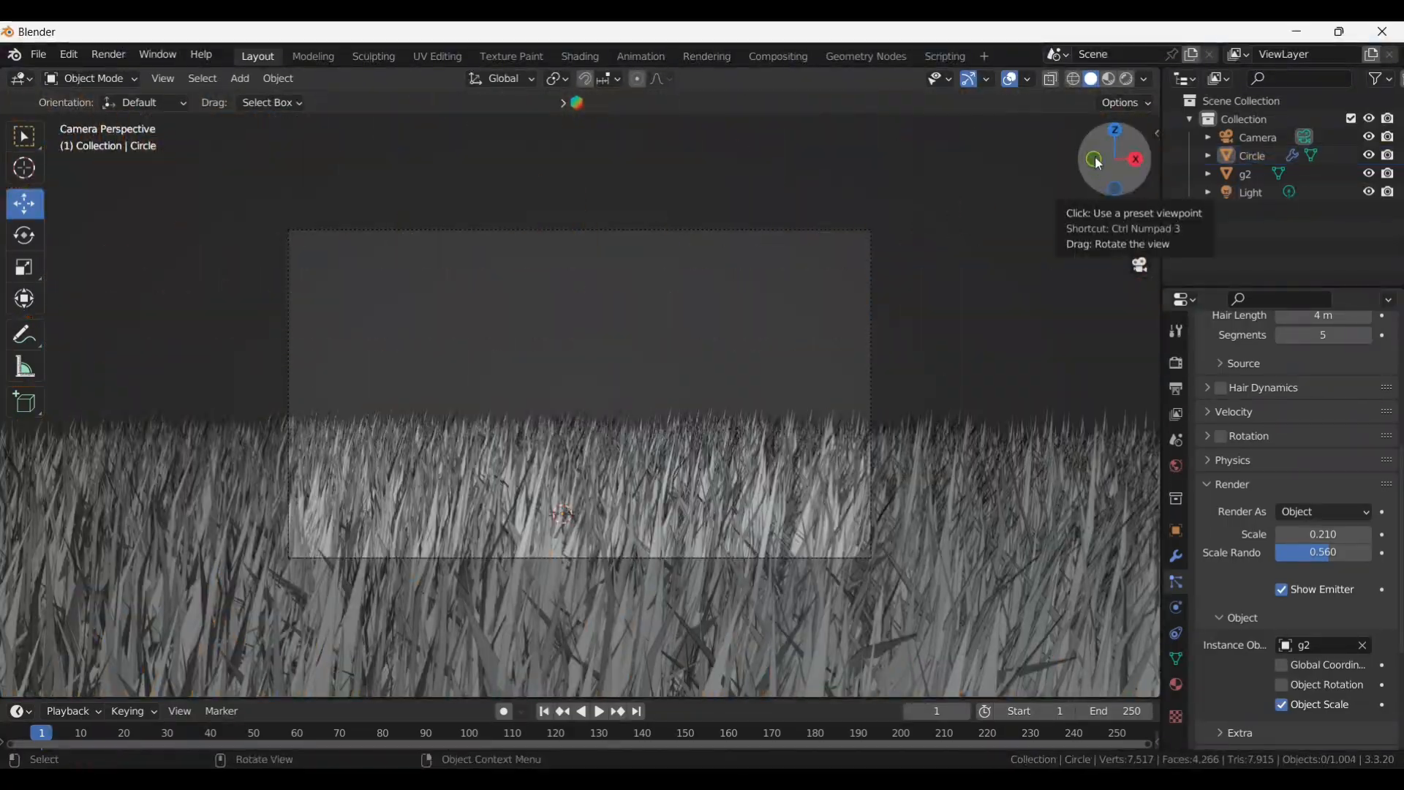
# Add a Wind force field at the centre of the circle and raise it to about 2.85 m above the ground
pyautogui.moveTo(1099, 164); pyautogui.dragTo(758, 223)
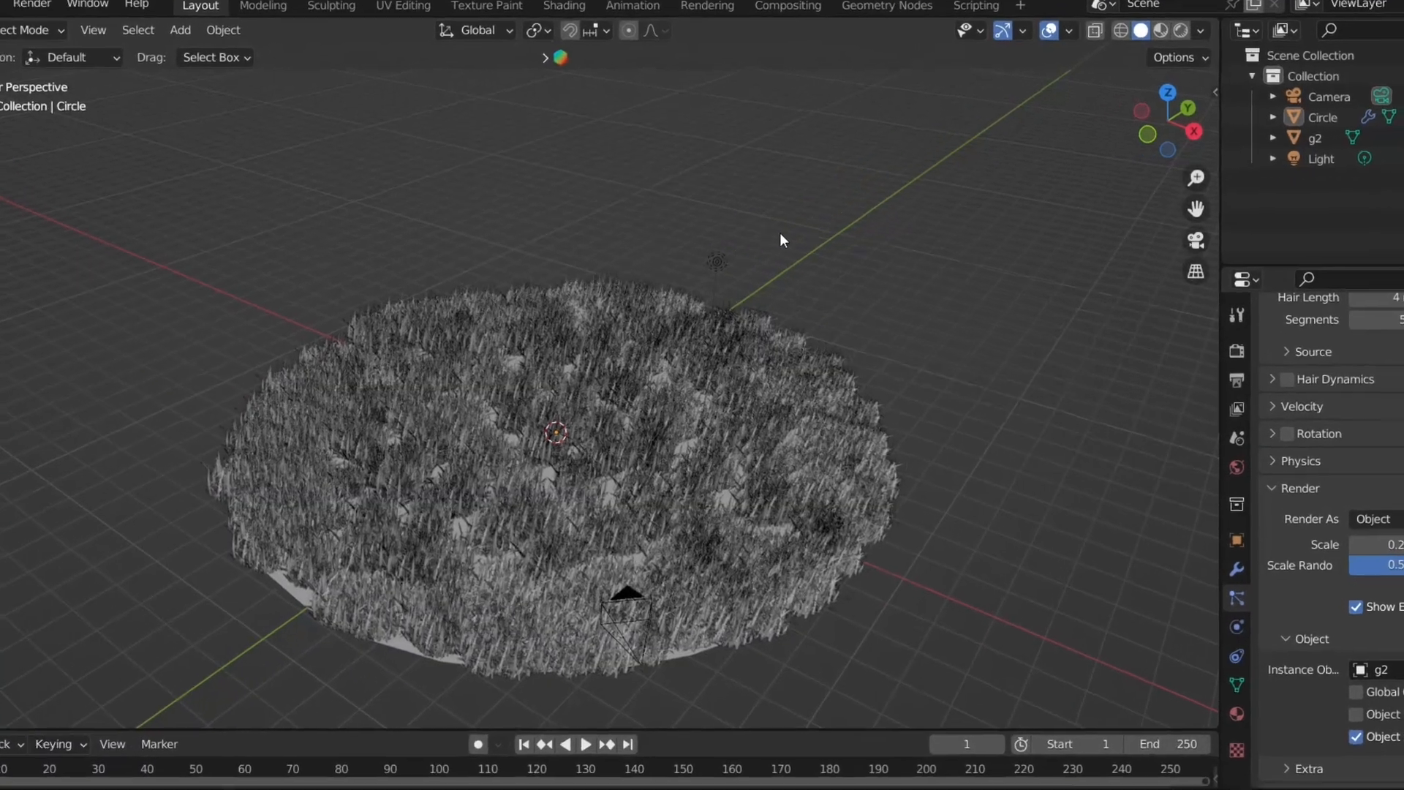
pyautogui.hotkey('shift', 'a')
pyautogui.moveTo(770, 257)
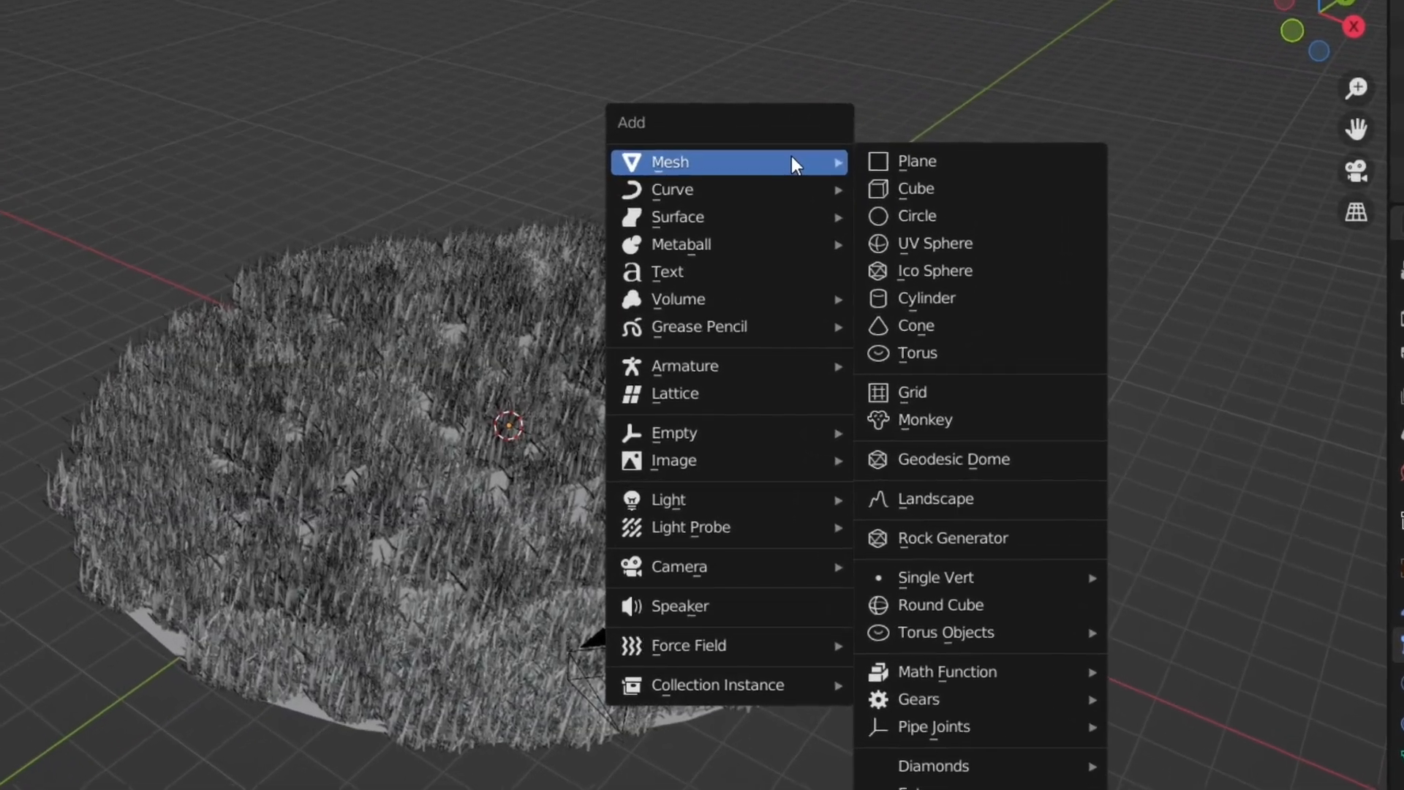
pyautogui.moveTo(790, 645)
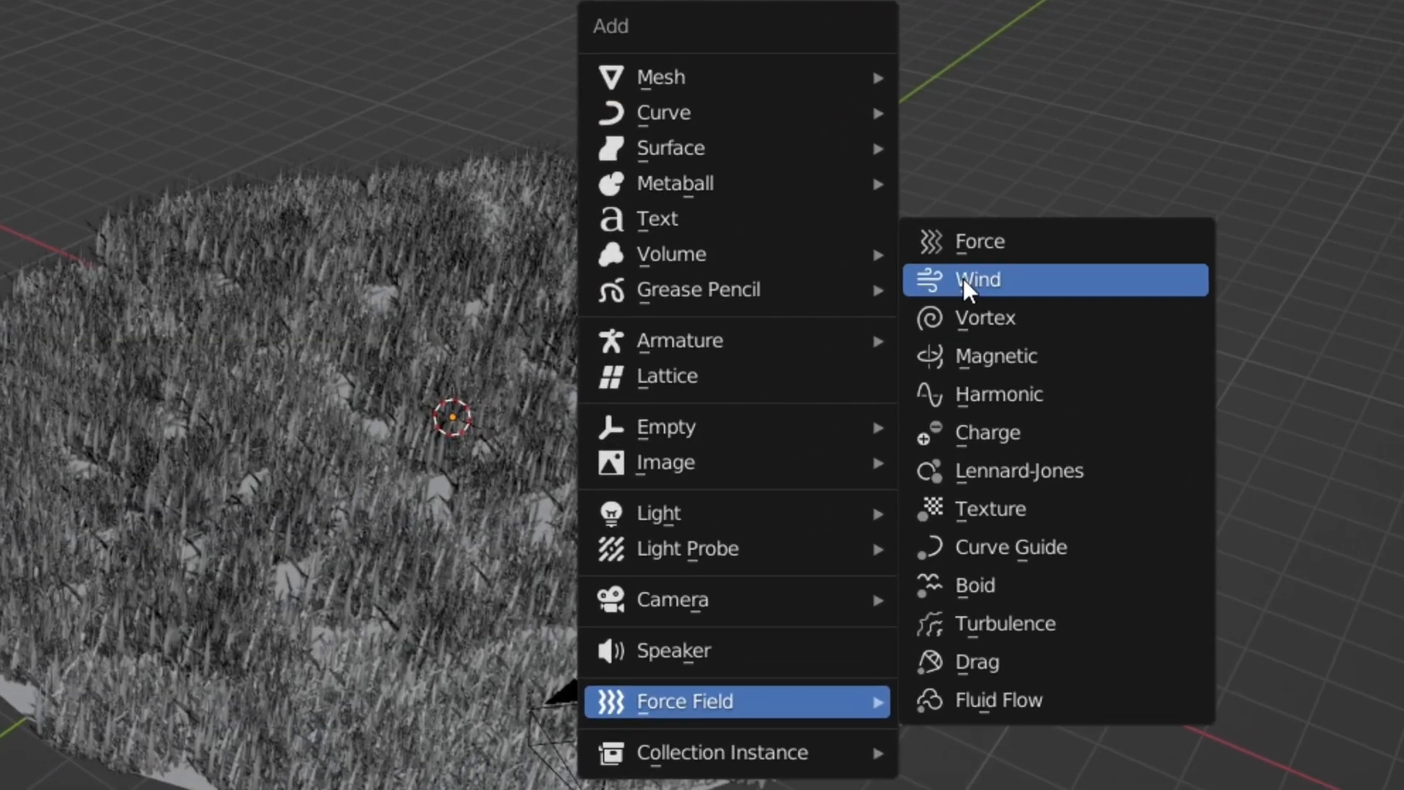
pyautogui.click(963, 278)
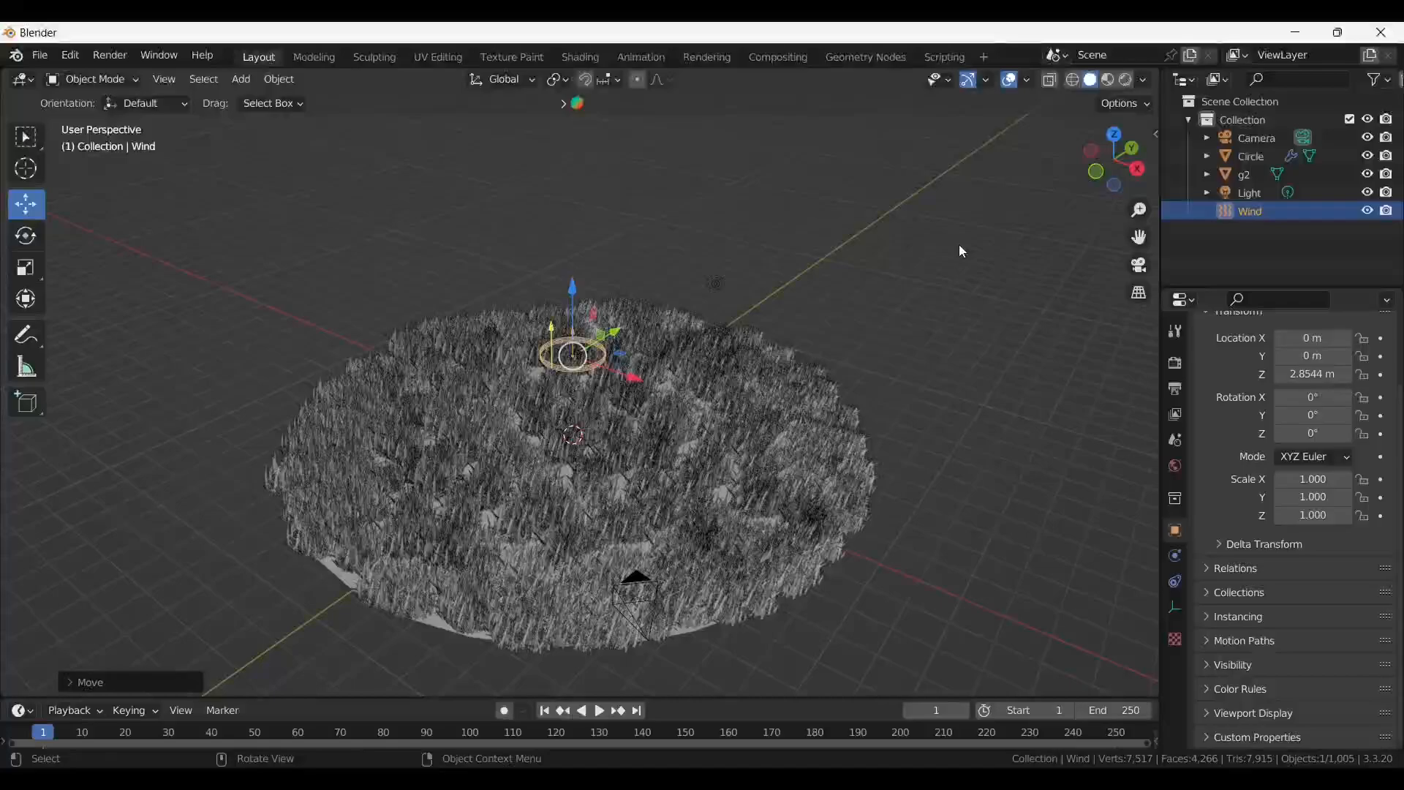
# Rotate the wind force field by 90° so that it points sideways across the grass
pyautogui.click(1136, 190)
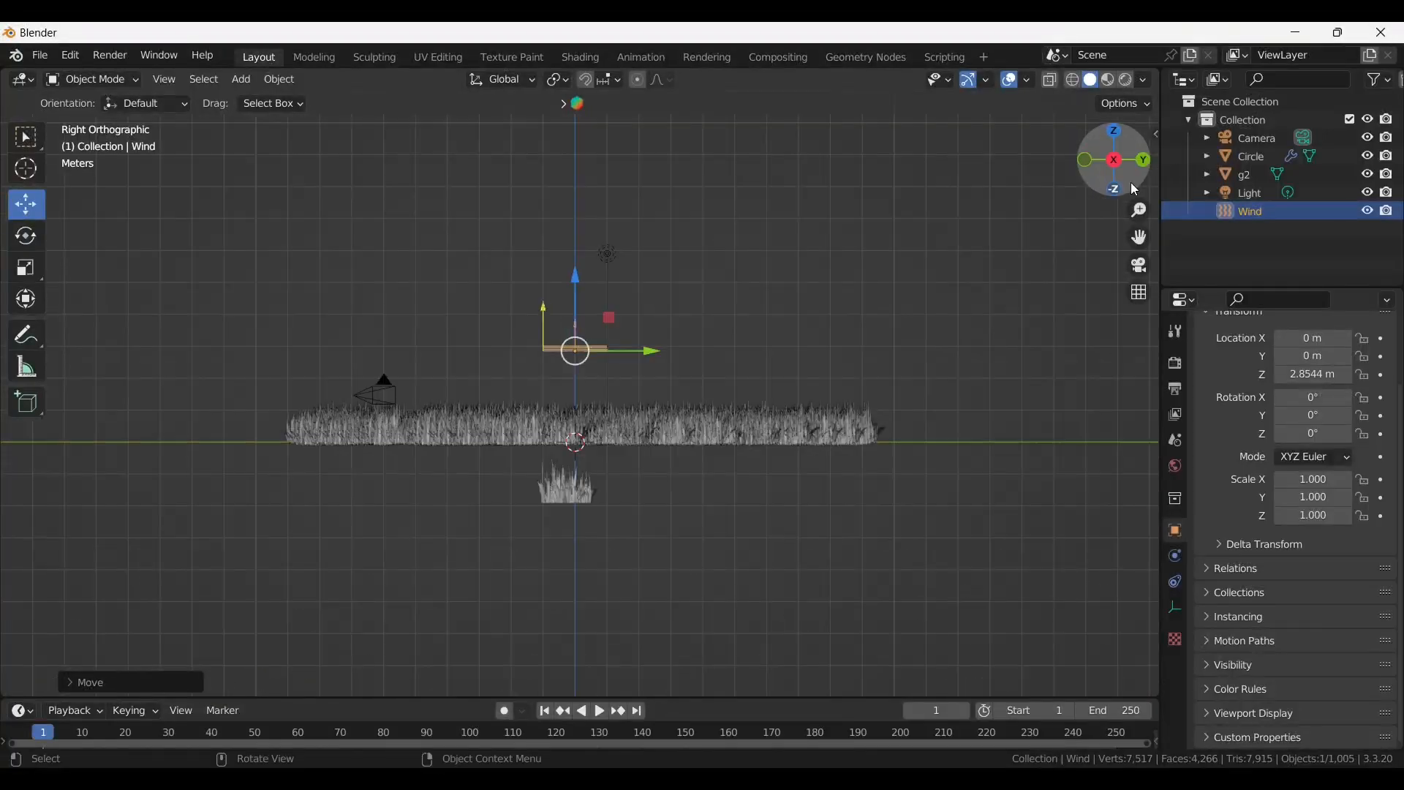
pyautogui.moveTo(1131, 189); pyautogui.dragTo(885, 201, button='middle')
pyautogui.write('r90')
pyautogui.press('Return')
pyautogui.moveTo(1119, 216); pyautogui.dragTo(1119, 274, button='middle')
pyautogui.scroll(4, 1118, 274)
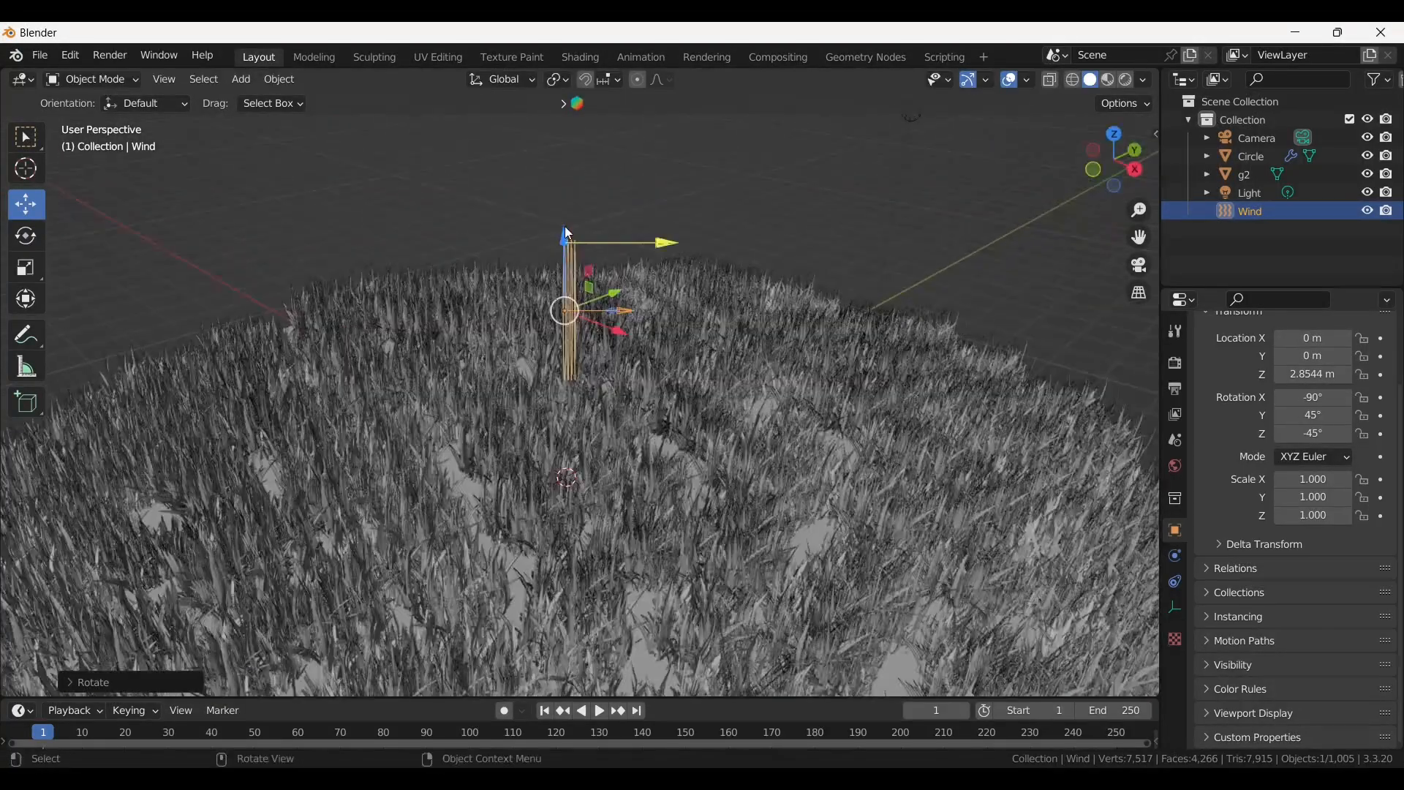
# Set the wind field's strength to 2.300, flow to 5.100 and noise amount to 1.700
pyautogui.click(1174, 555)
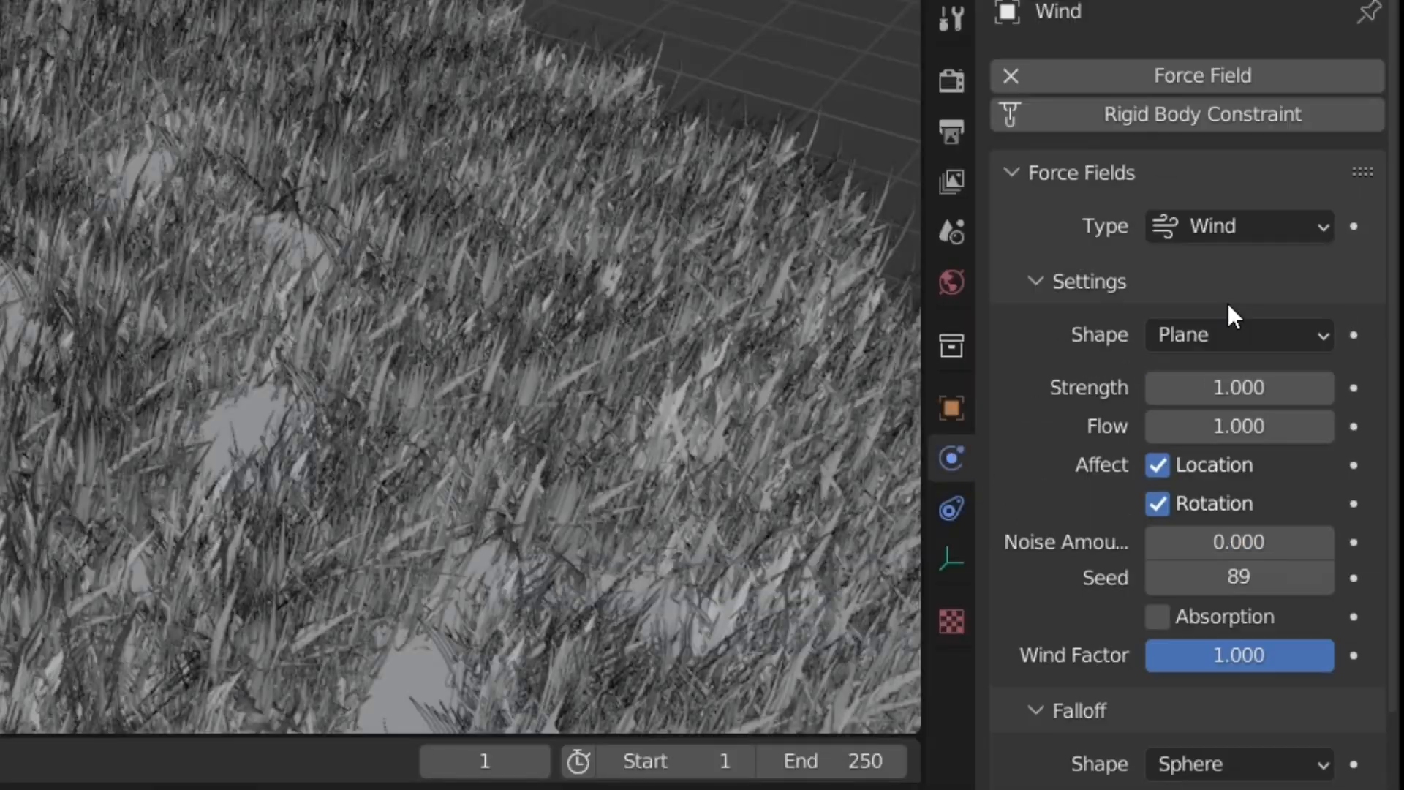
pyautogui.scroll(-5, 1228, 307)
pyautogui.moveTo(1239, 251); pyautogui.dragTo(1294, 251)
pyautogui.moveTo(1294, 338); pyautogui.dragTo(1252, 338)
pyautogui.moveTo(1173, 473)
pyautogui.mouseDown()
pyautogui.moveTo(1232, 473)
pyautogui.moveTo(1186, 473)
pyautogui.mouseUp()
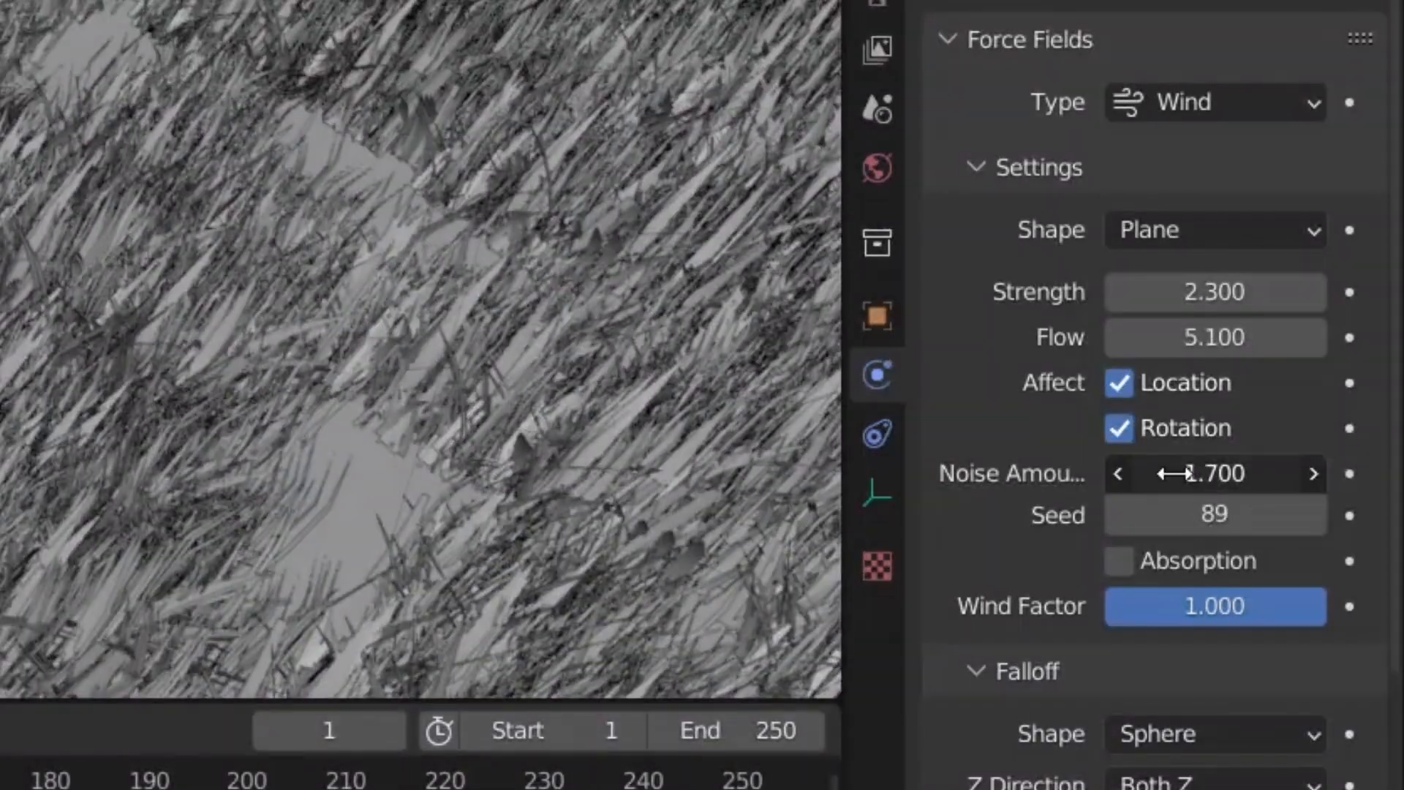
# Enable absorption on the wind field, set its strength to 1.600 and keyframe the strength at frame 1
pyautogui.moveTo(1207, 292)
pyautogui.mouseDown()
pyautogui.moveTo(1218, 291)
pyautogui.moveTo(1196, 292)
pyautogui.mouseUp()
pyautogui.moveTo(1196, 292); pyautogui.dragTo(1205, 292)
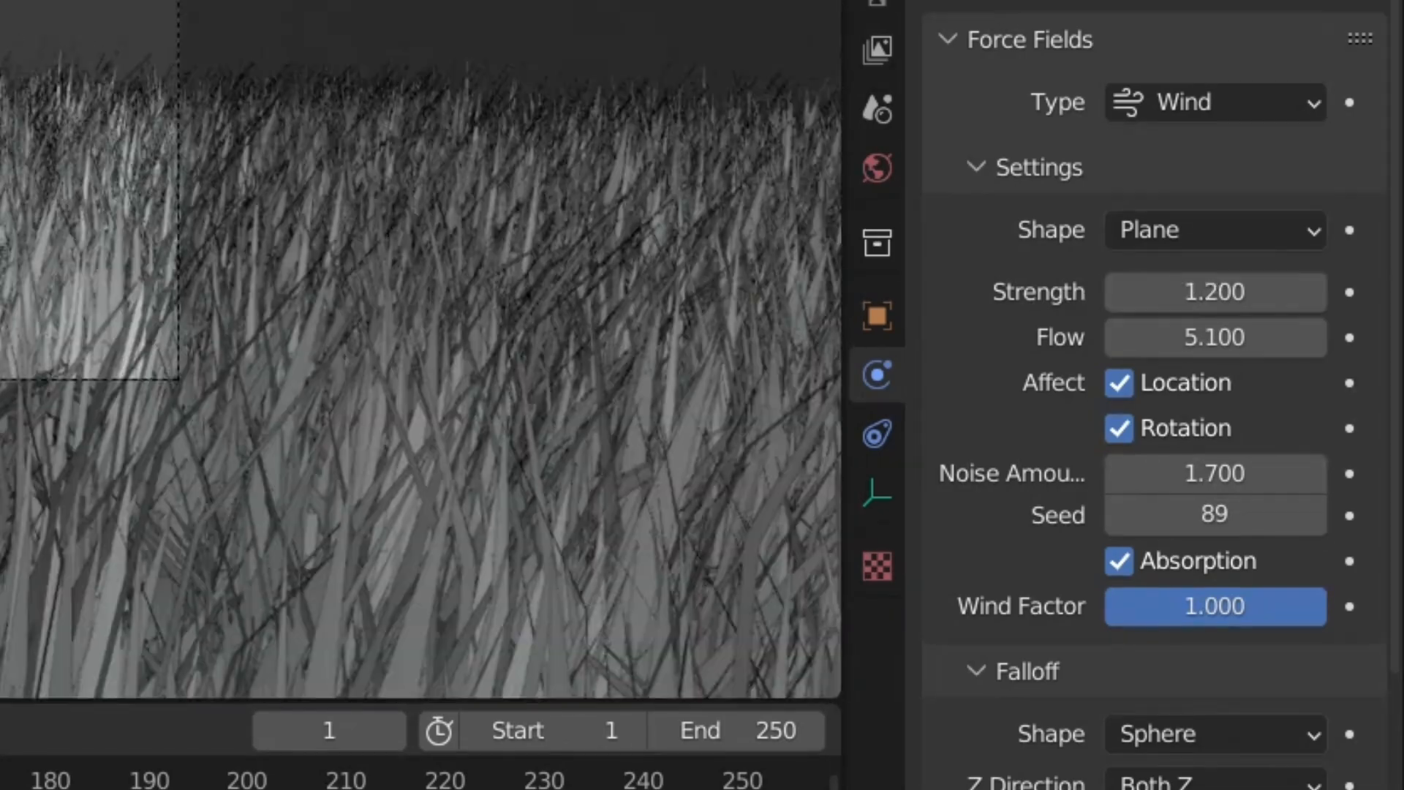
pyautogui.moveTo(1214, 292); pyautogui.dragTo(1231, 291)
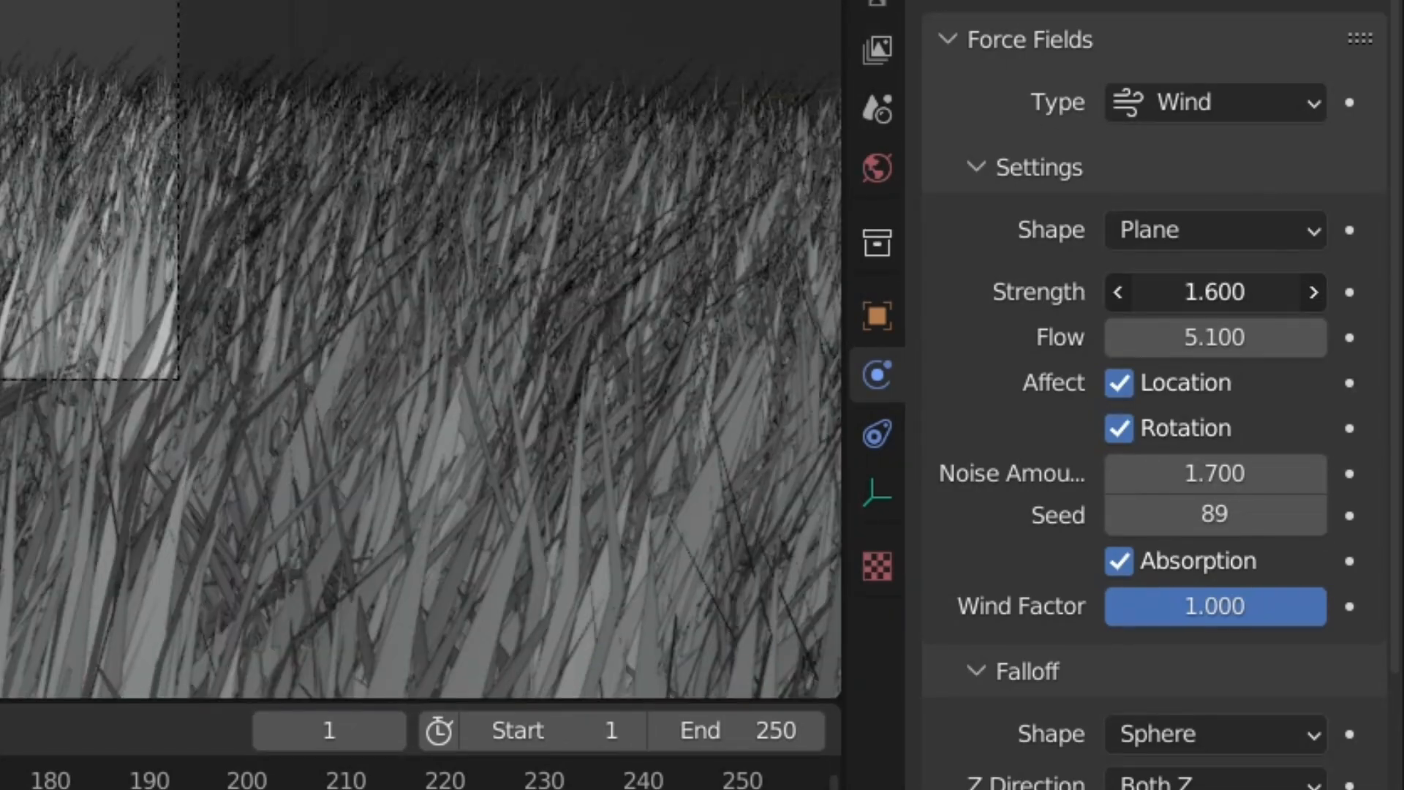
pyautogui.click(1348, 292)
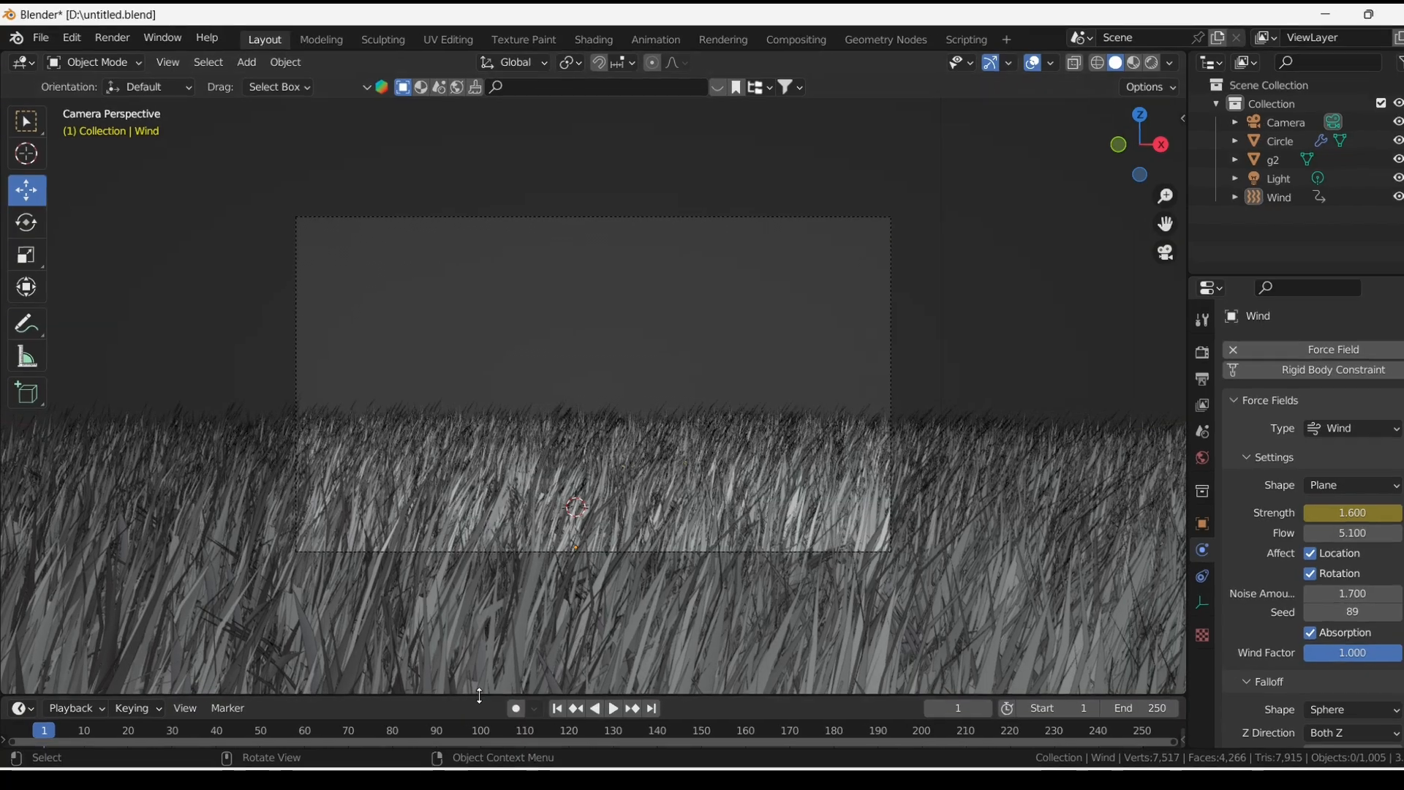
# Enlarge the timeline area upward and switch it to the Graph Editor
pyautogui.moveTo(461, 693); pyautogui.dragTo(351, 474)
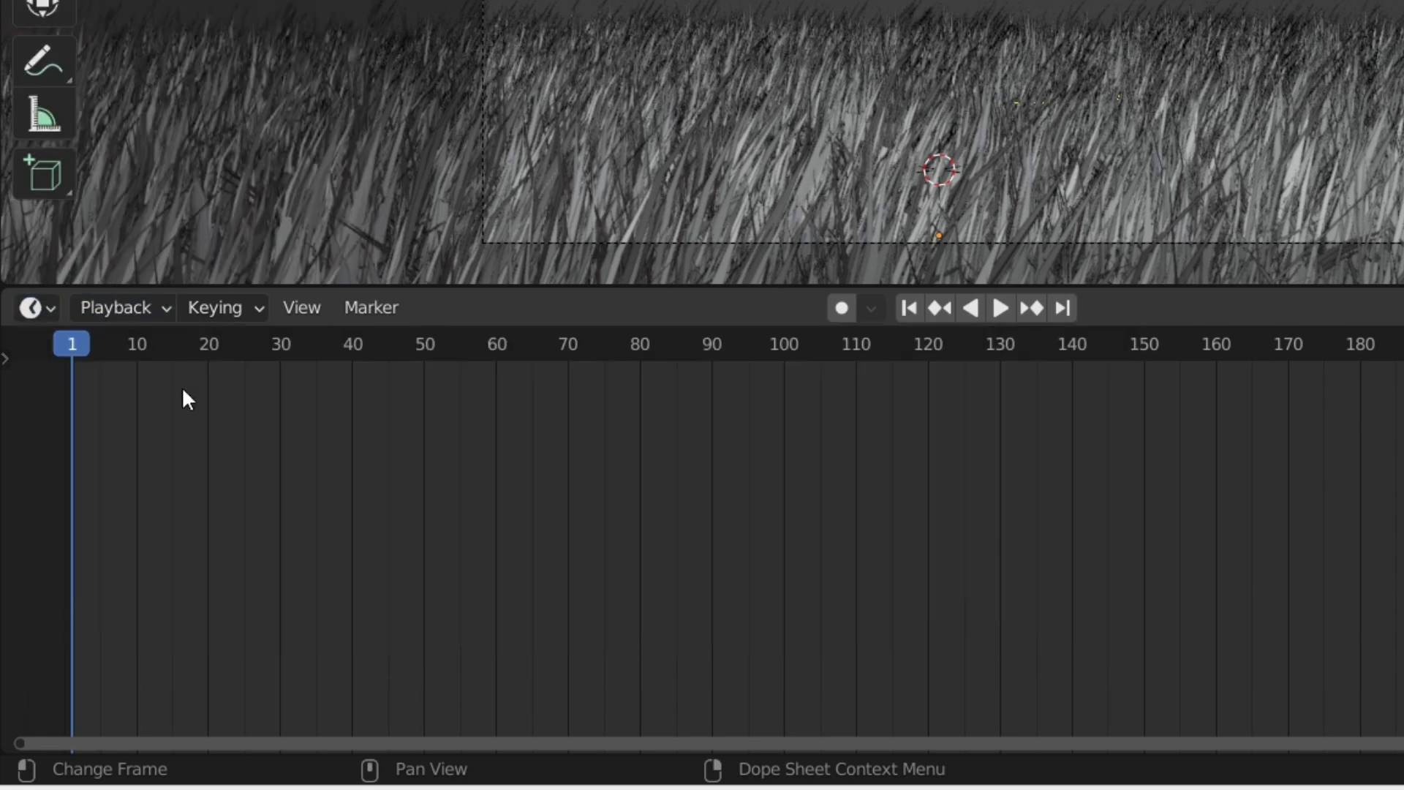
pyautogui.click(43, 297)
pyautogui.click(46, 301)
pyautogui.click(44, 310)
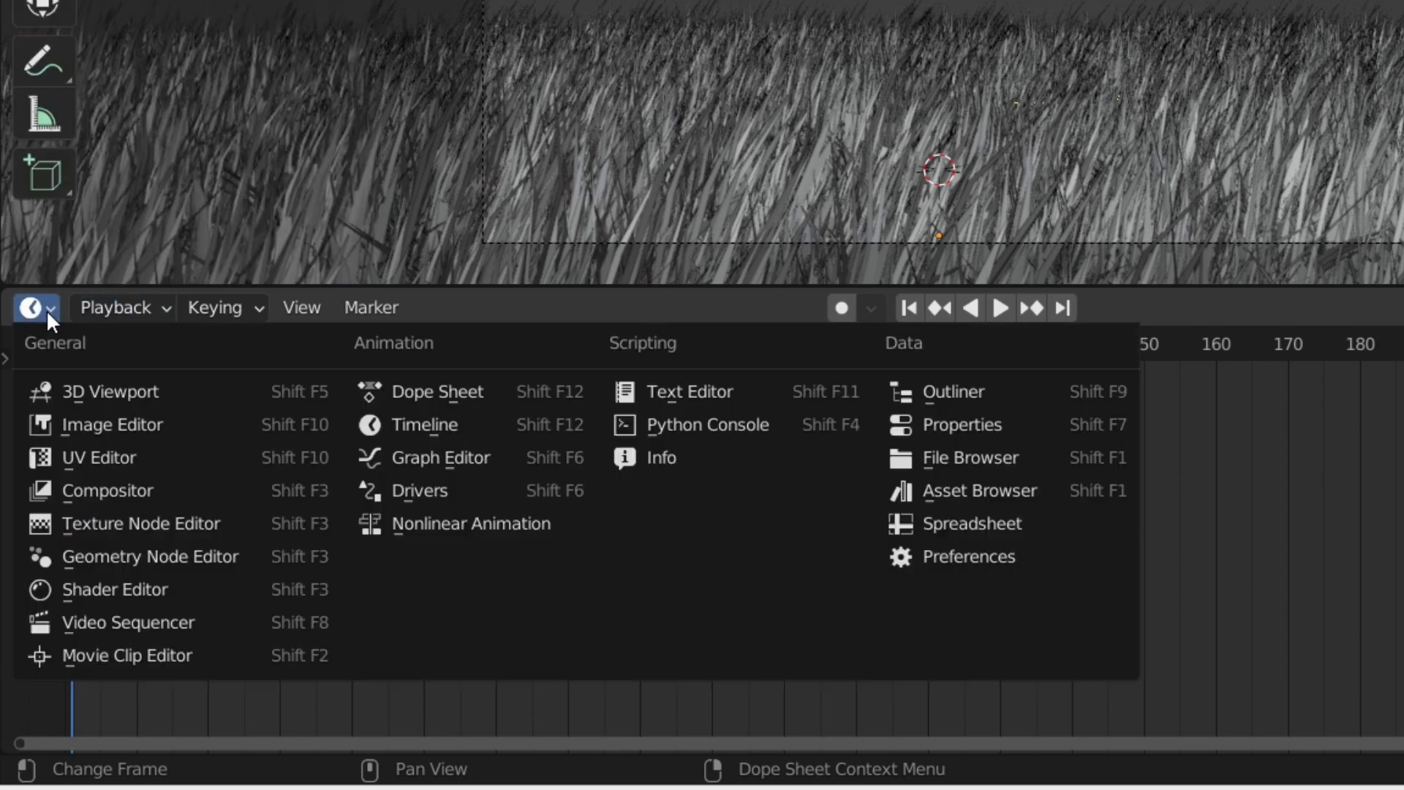
pyautogui.click(430, 457)
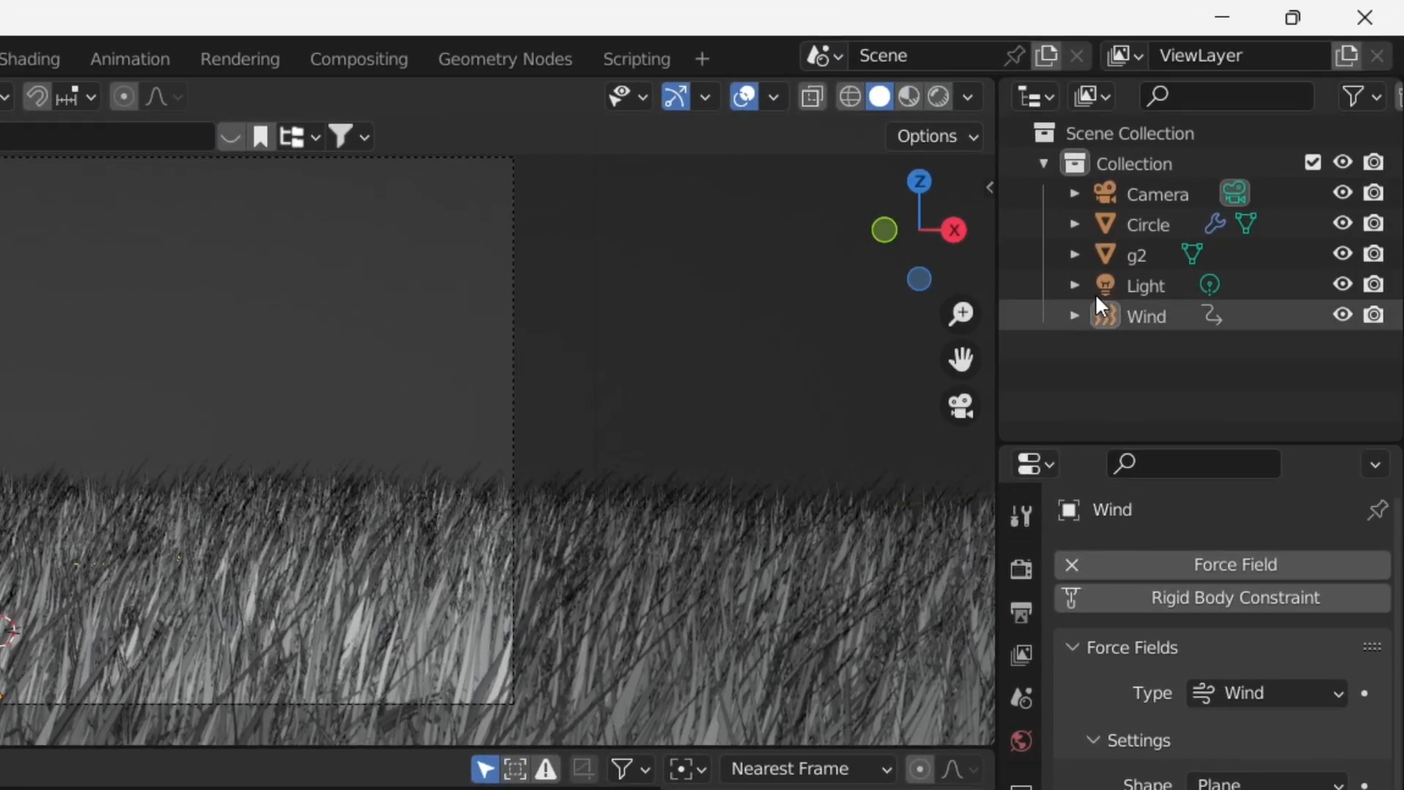
# Add a Noise modifier to the Wind object's strength curve, with scale 16.400 and strength 6.400
pyautogui.click(1144, 317)
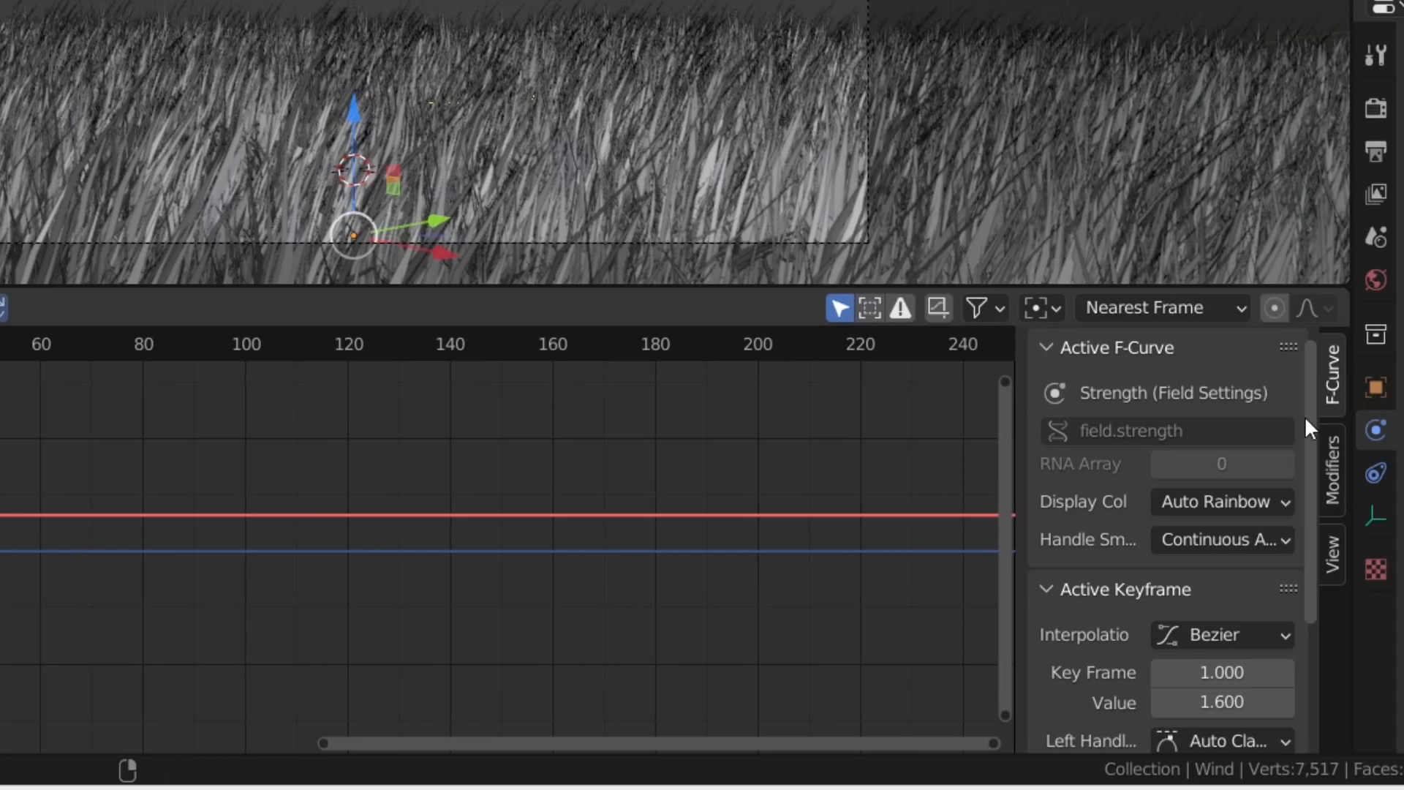
pyautogui.click(1034, 468)
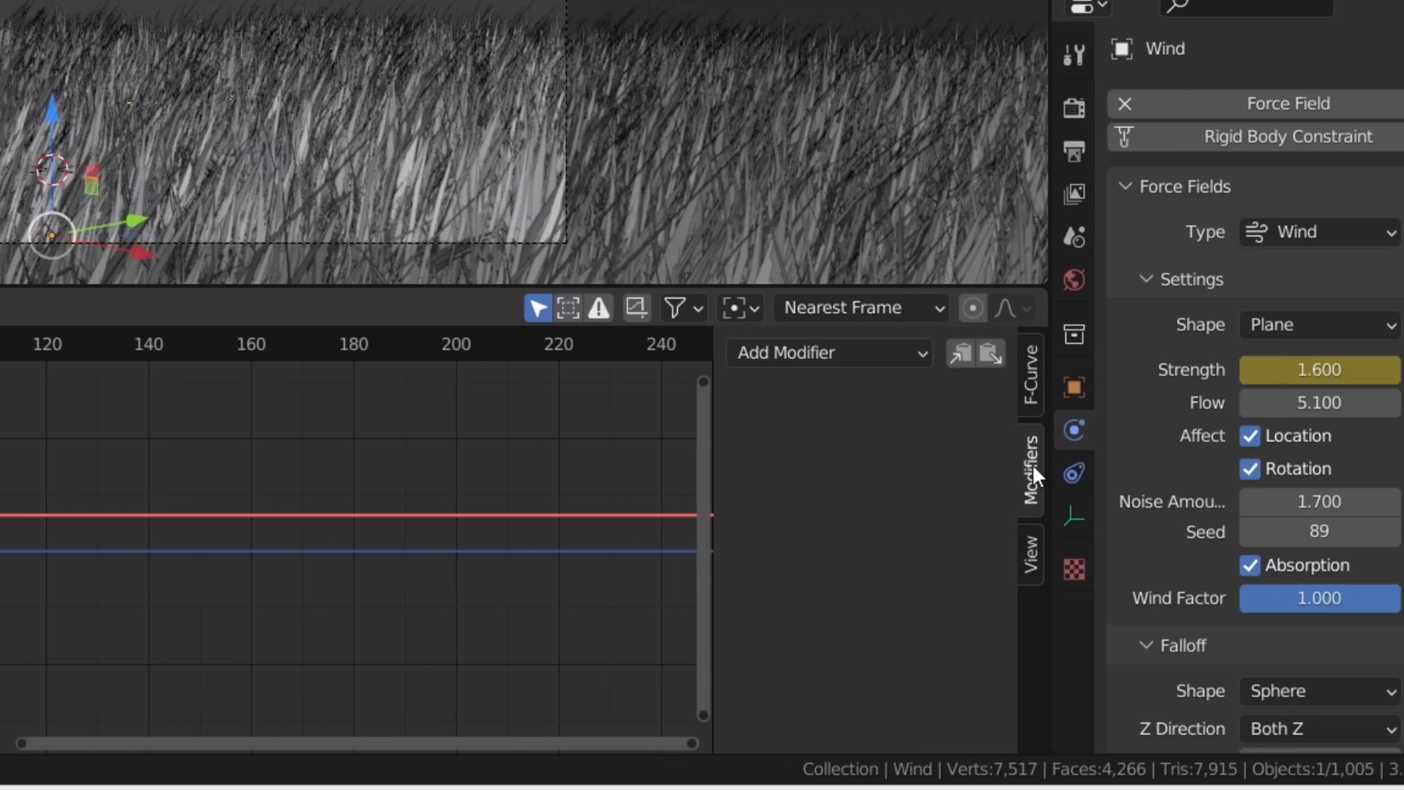
pyautogui.click(740, 347)
pyautogui.click(770, 517)
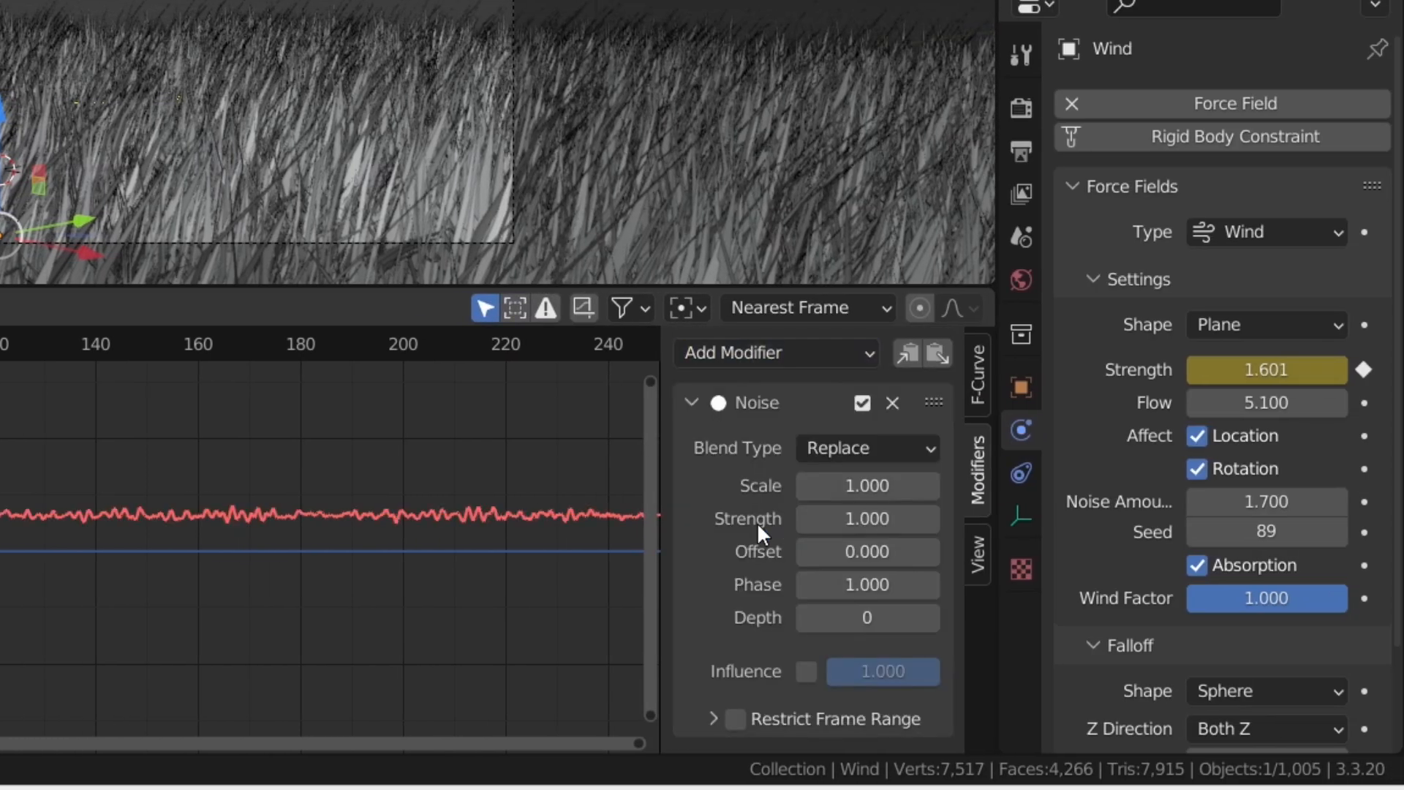
pyautogui.moveTo(861, 518); pyautogui.dragTo(957, 487)
pyautogui.moveTo(867, 518); pyautogui.dragTo(900, 518)
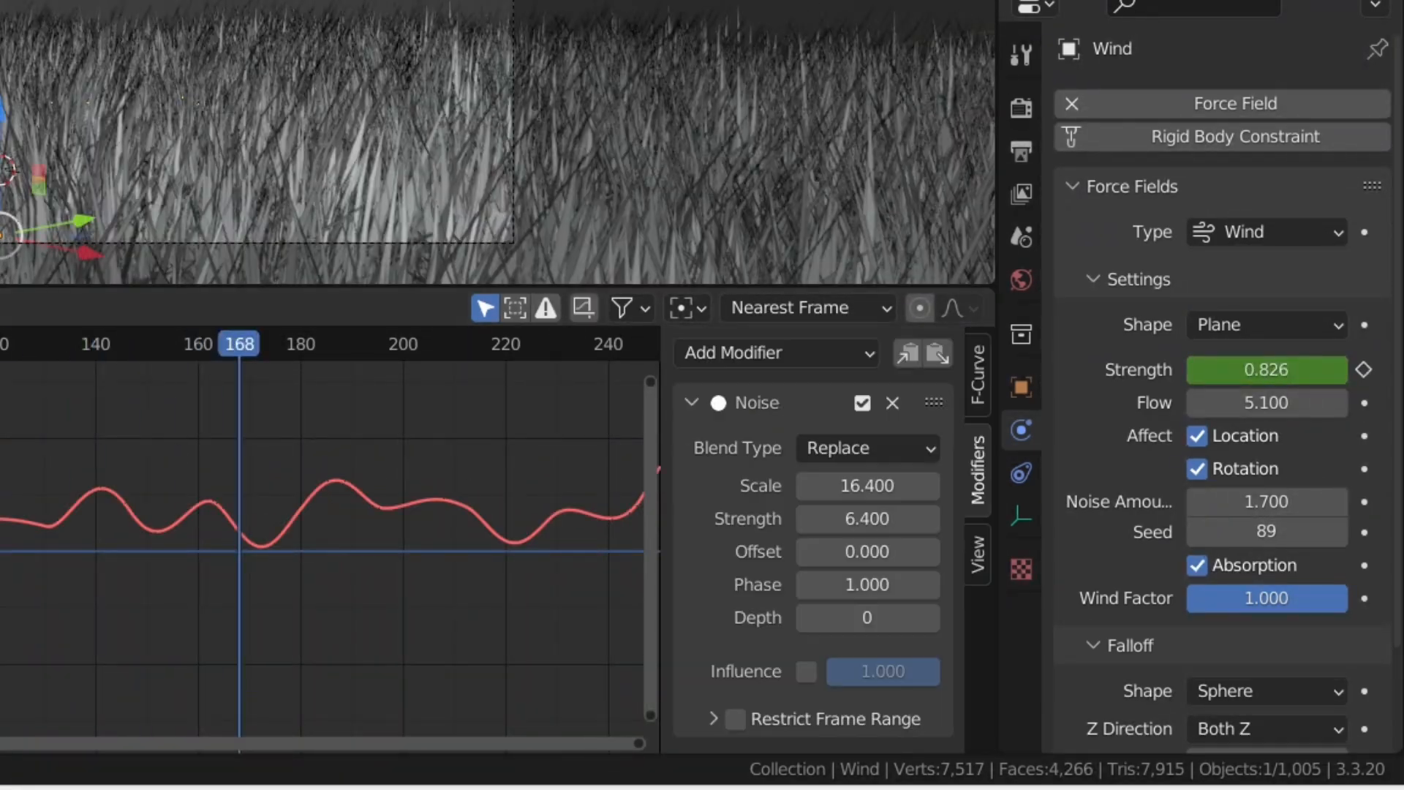
# Set the wind field's noise amount to 0.010
pyautogui.click(1288, 501)
pyautogui.write('0.010')
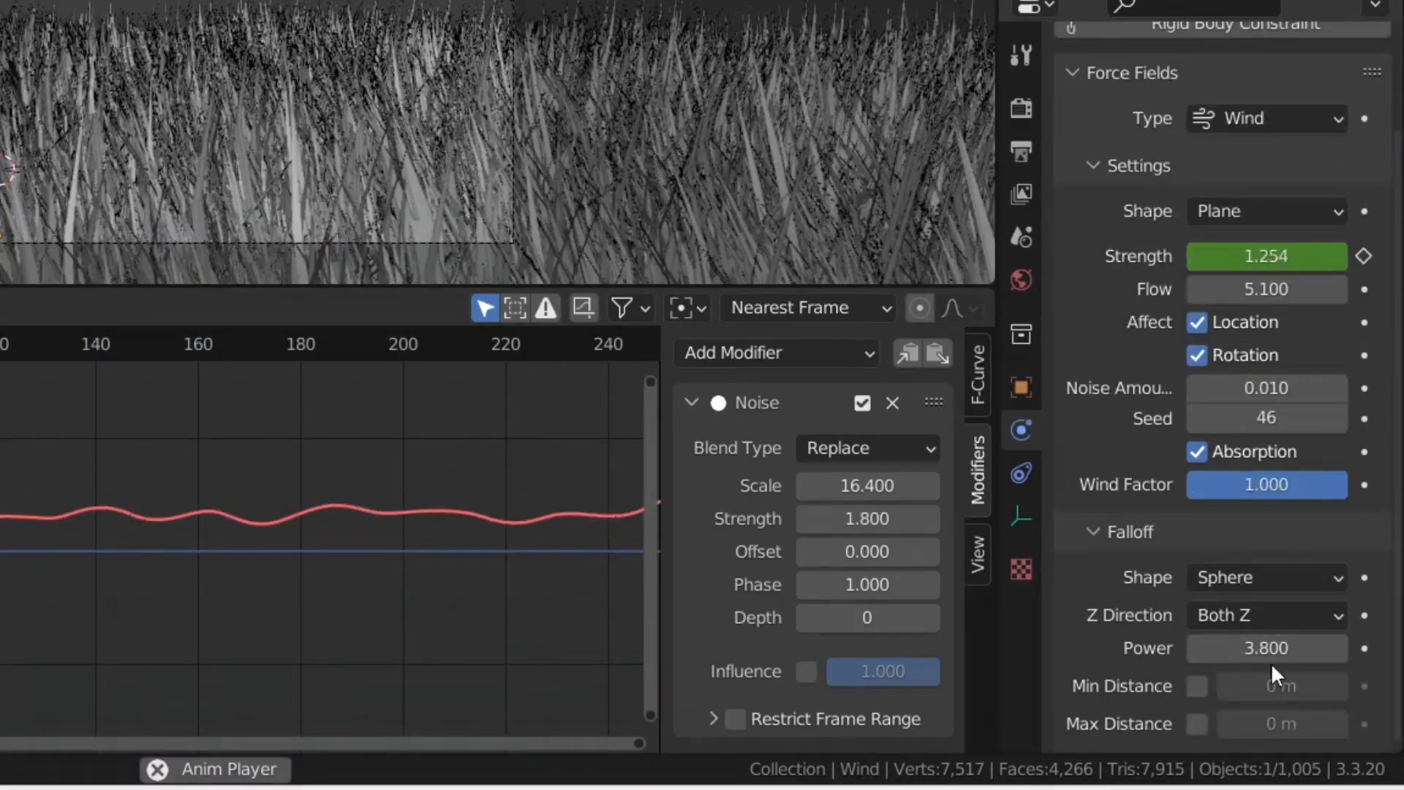
# Enable the wind falloff's minimum and maximum distances and set them to 3.8 m and 4.51 m
pyautogui.click(1196, 685)
pyautogui.click(1196, 723)
pyautogui.moveTo(1281, 686); pyautogui.dragTo(1301, 686)
pyautogui.moveTo(1280, 723); pyautogui.dragTo(1341, 723)
pyautogui.moveTo(1281, 686); pyautogui.dragTo(1240, 685)
pyautogui.moveTo(1281, 723); pyautogui.dragTo(1338, 723)
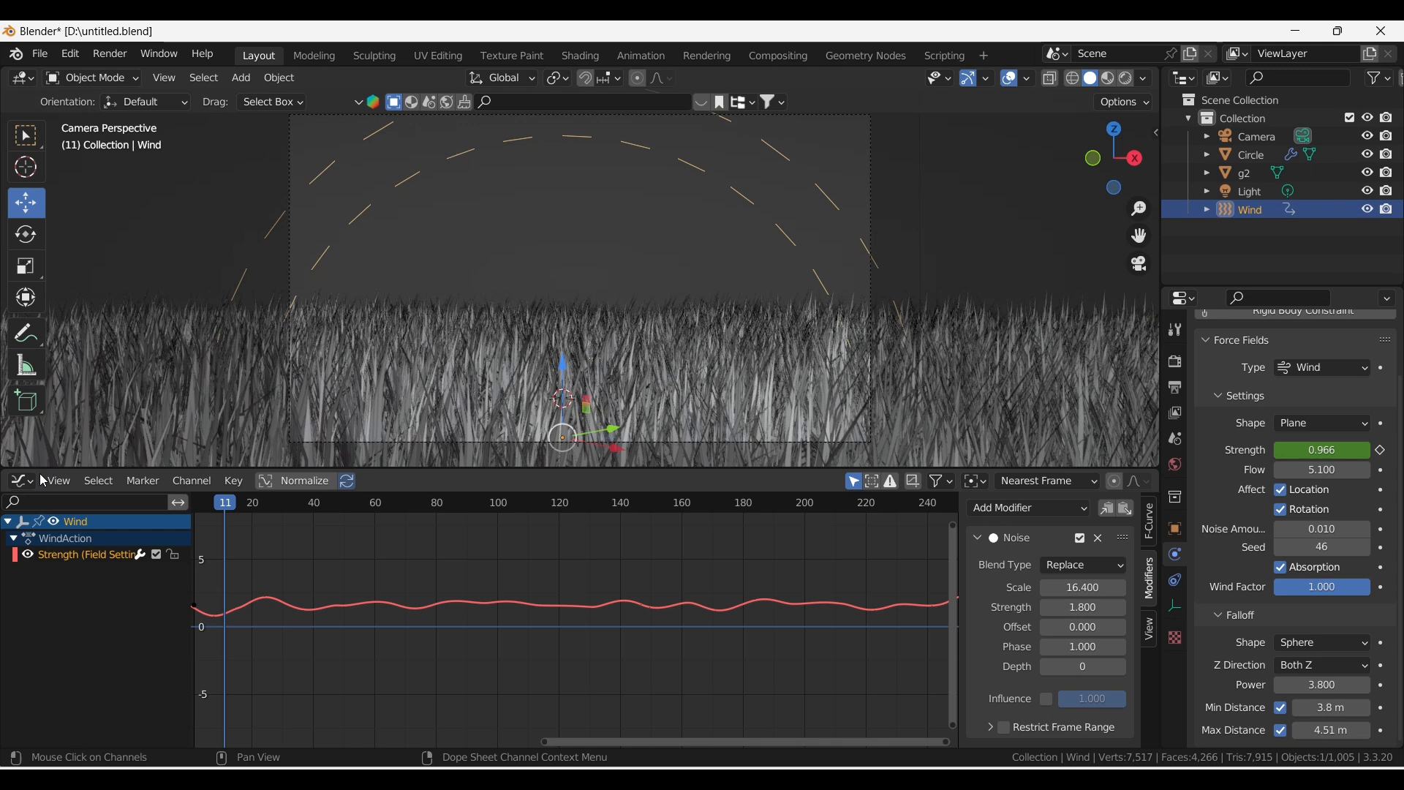
# Switch the Graph Editor back to the Timeline and shrink its area to enlarge the 3D viewport
pyautogui.click(21, 479)
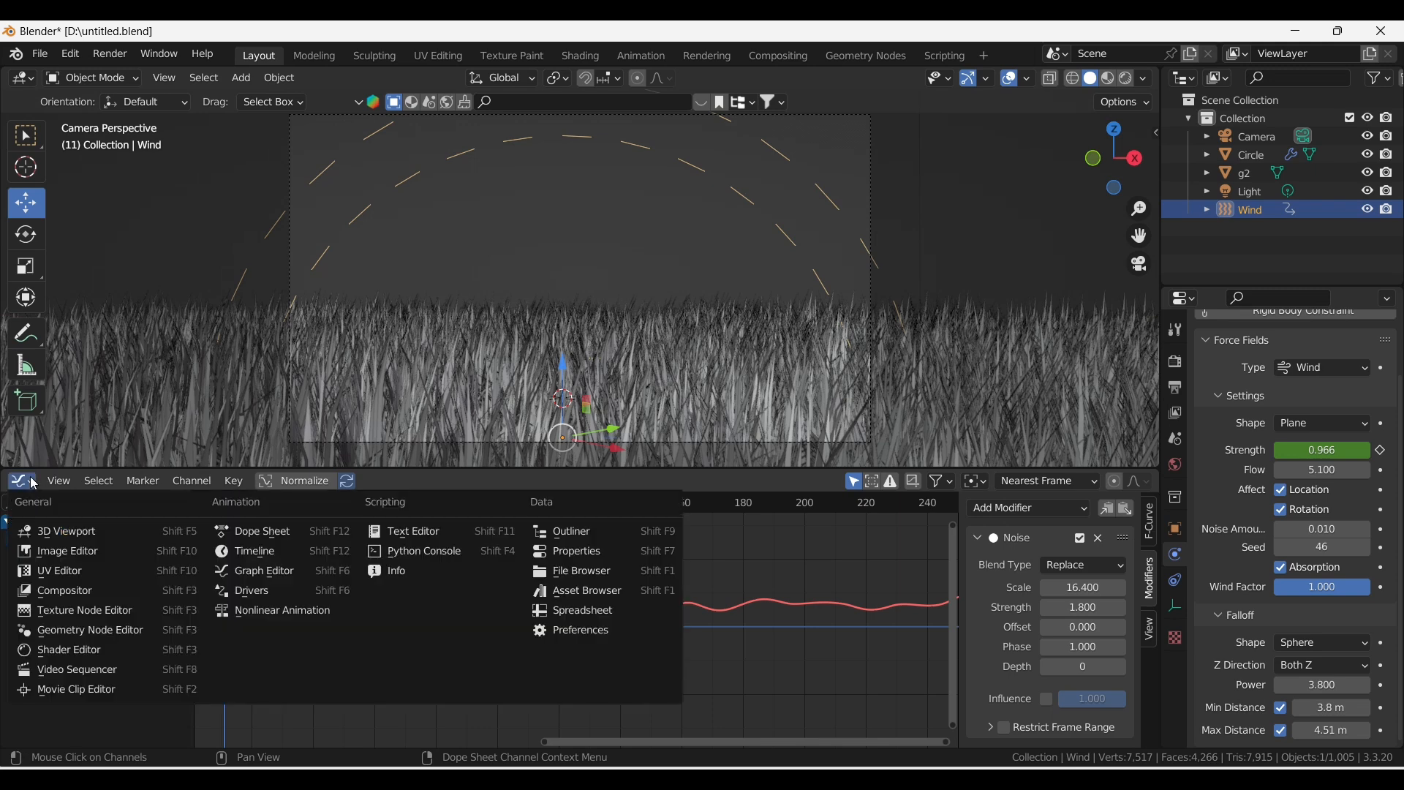
pyautogui.click(22, 480)
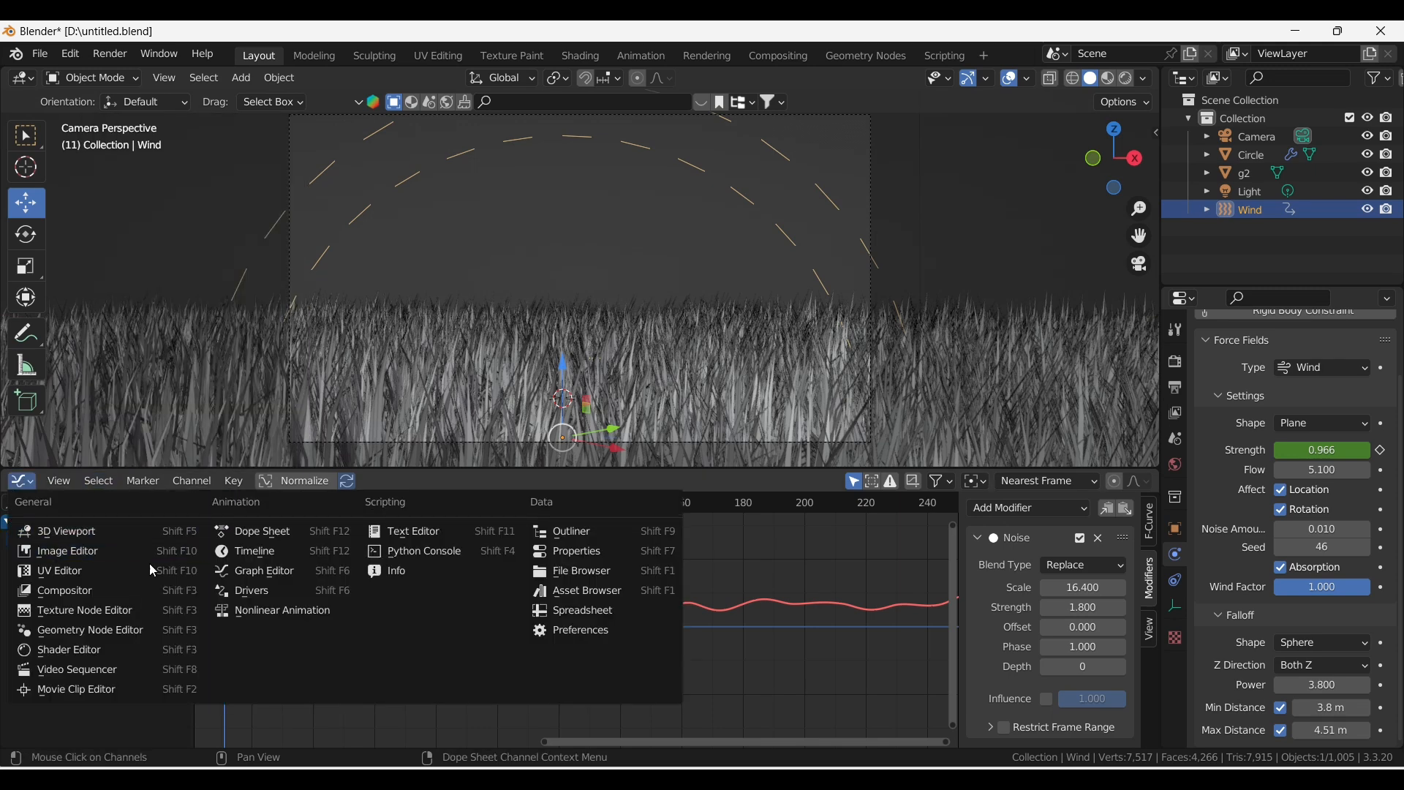
pyautogui.click(240, 551)
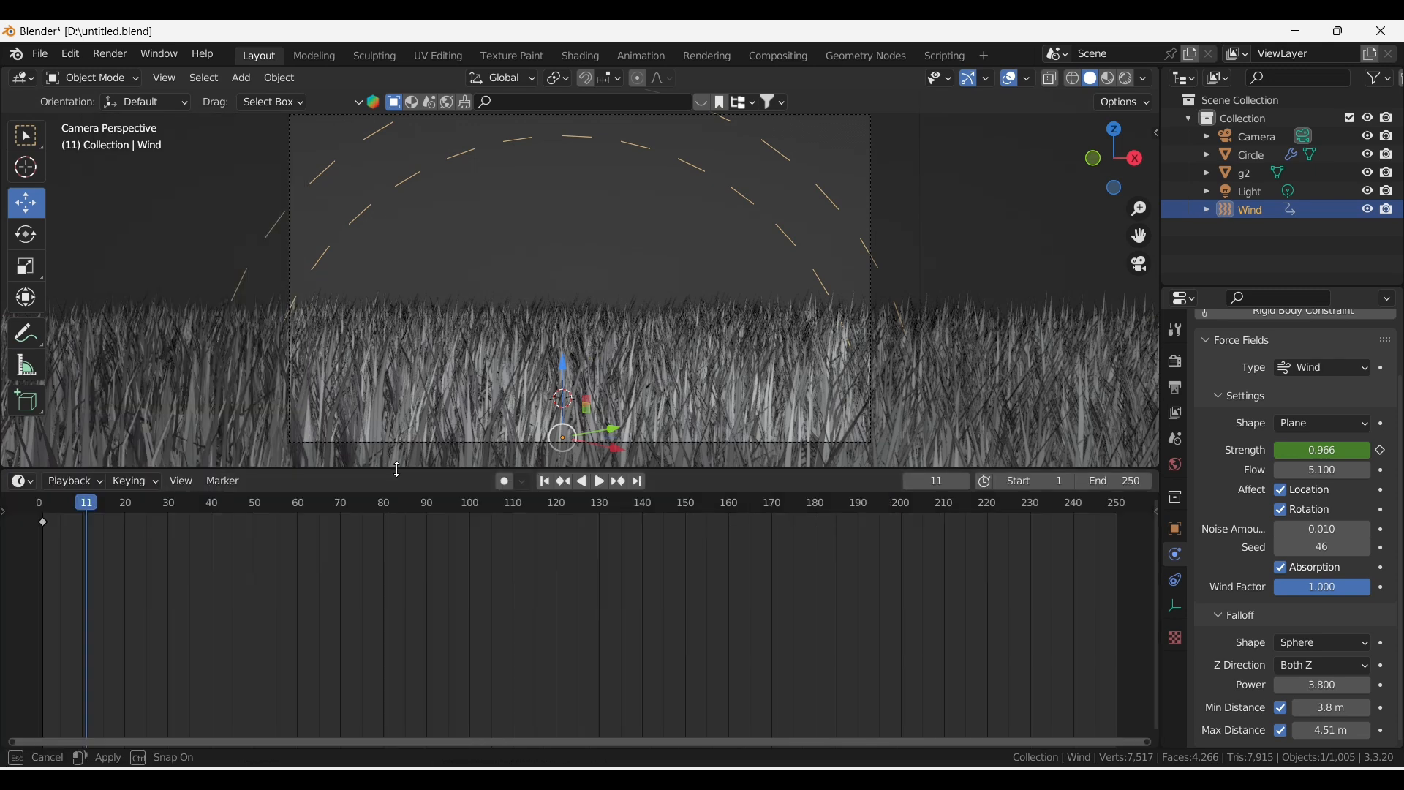
pyautogui.moveTo(397, 469); pyautogui.dragTo(397, 528)
# Assign an Environment Texture to the world's background color
pyautogui.click(1175, 466)
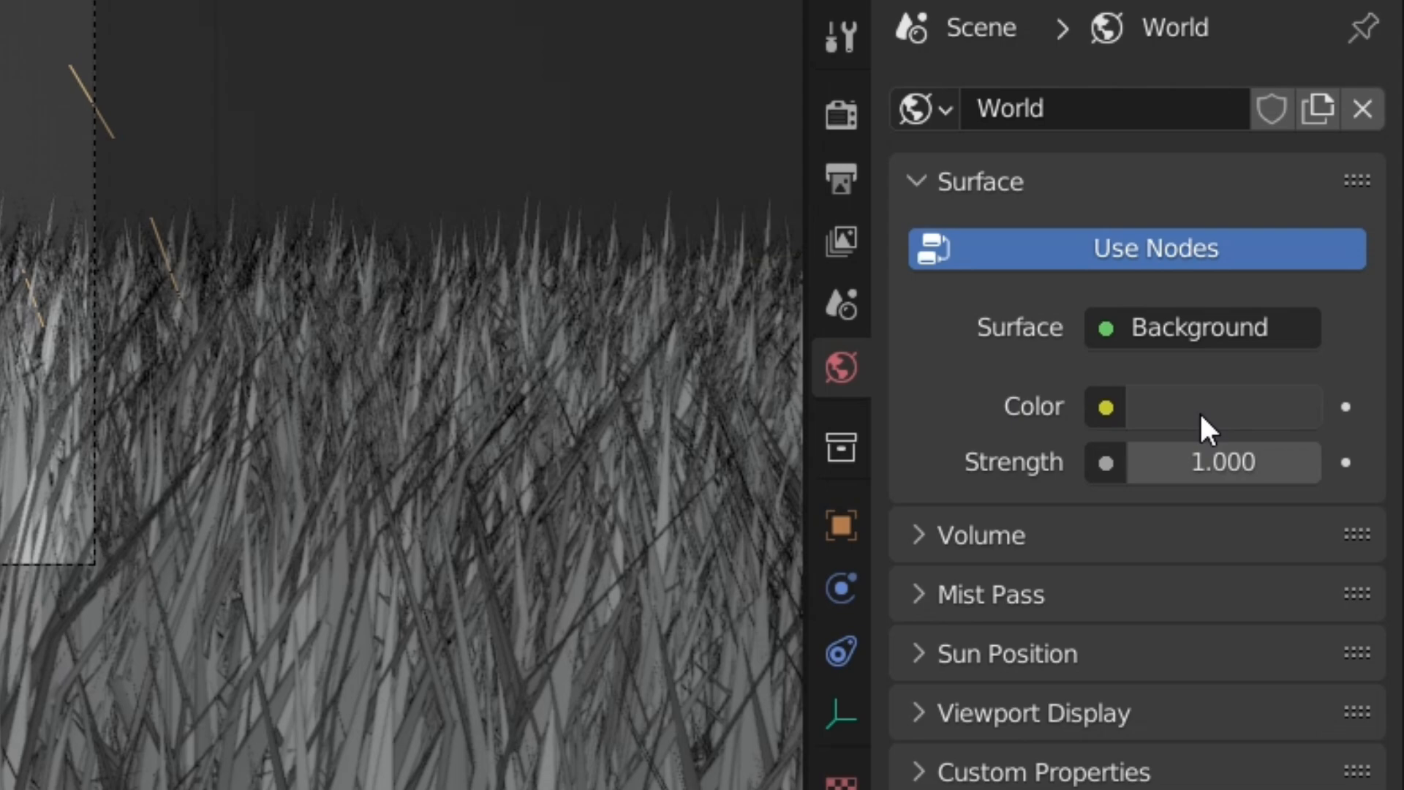
pyautogui.click(1106, 406)
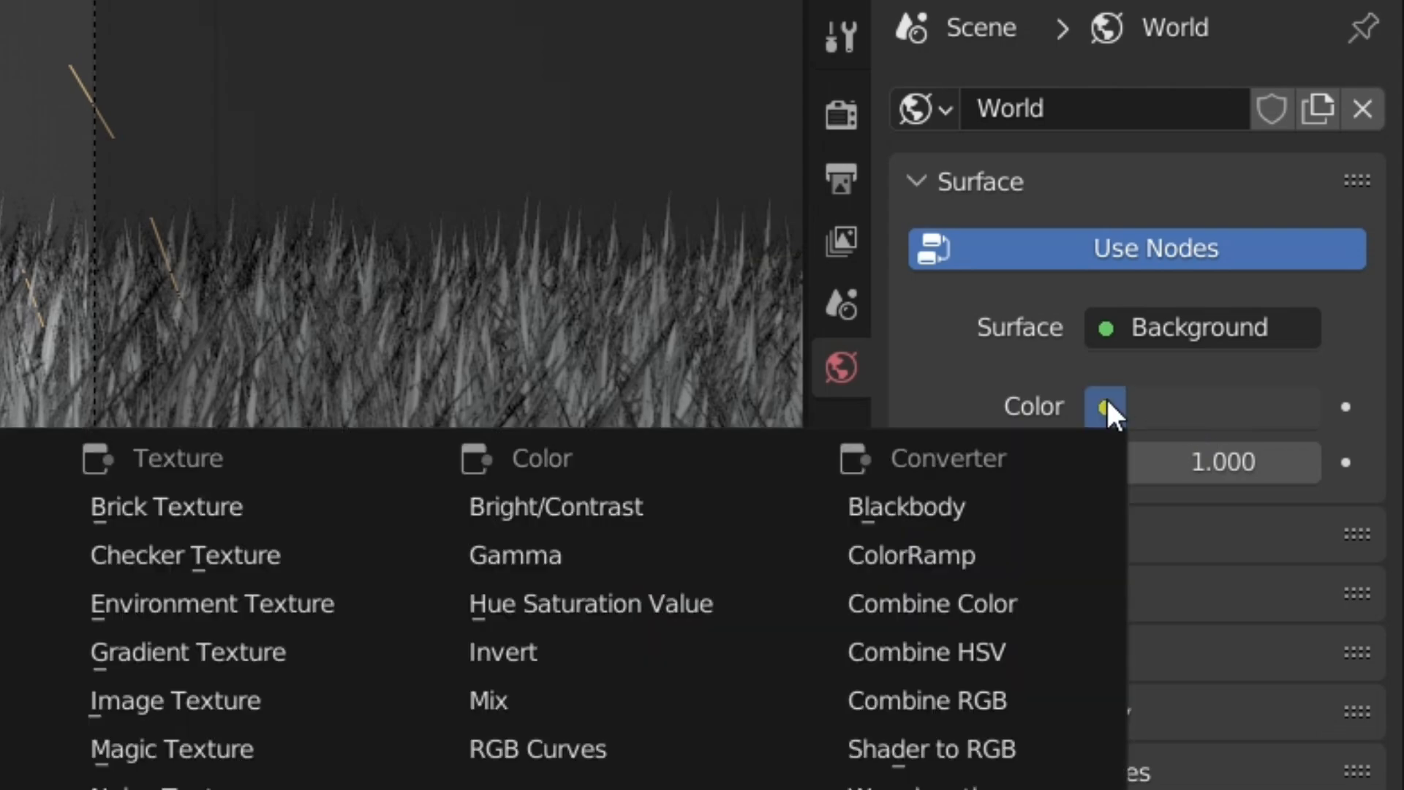
pyautogui.click(265, 593)
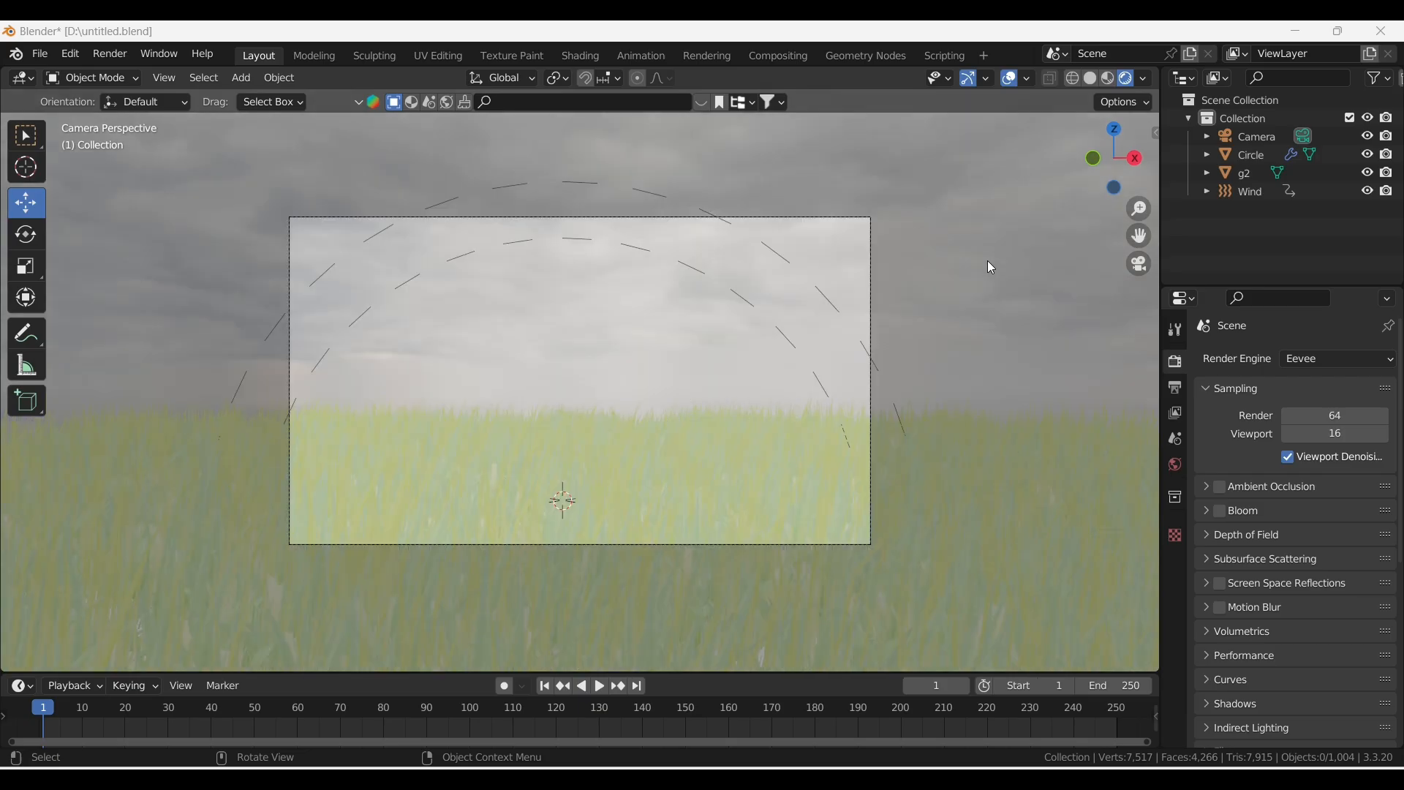
# Bring the human character into the scene and move its objects to a new collection named hooman
pyautogui.moveTo(1089, 164); pyautogui.dragTo(984, 165)
pyautogui.scroll(-9, 801, 323)
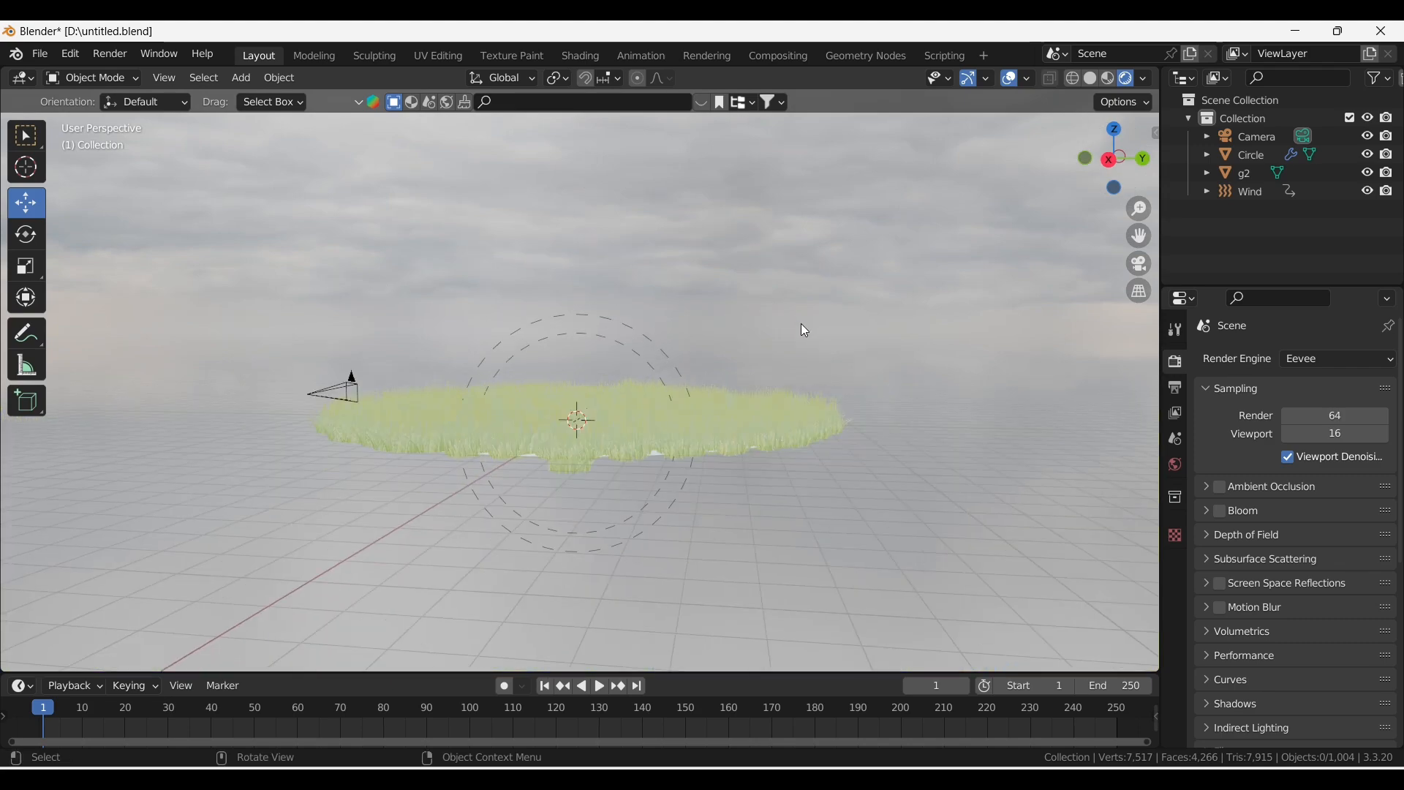
pyautogui.scroll(3, 806, 321)
pyautogui.moveTo(1101, 164); pyautogui.dragTo(1283, 179)
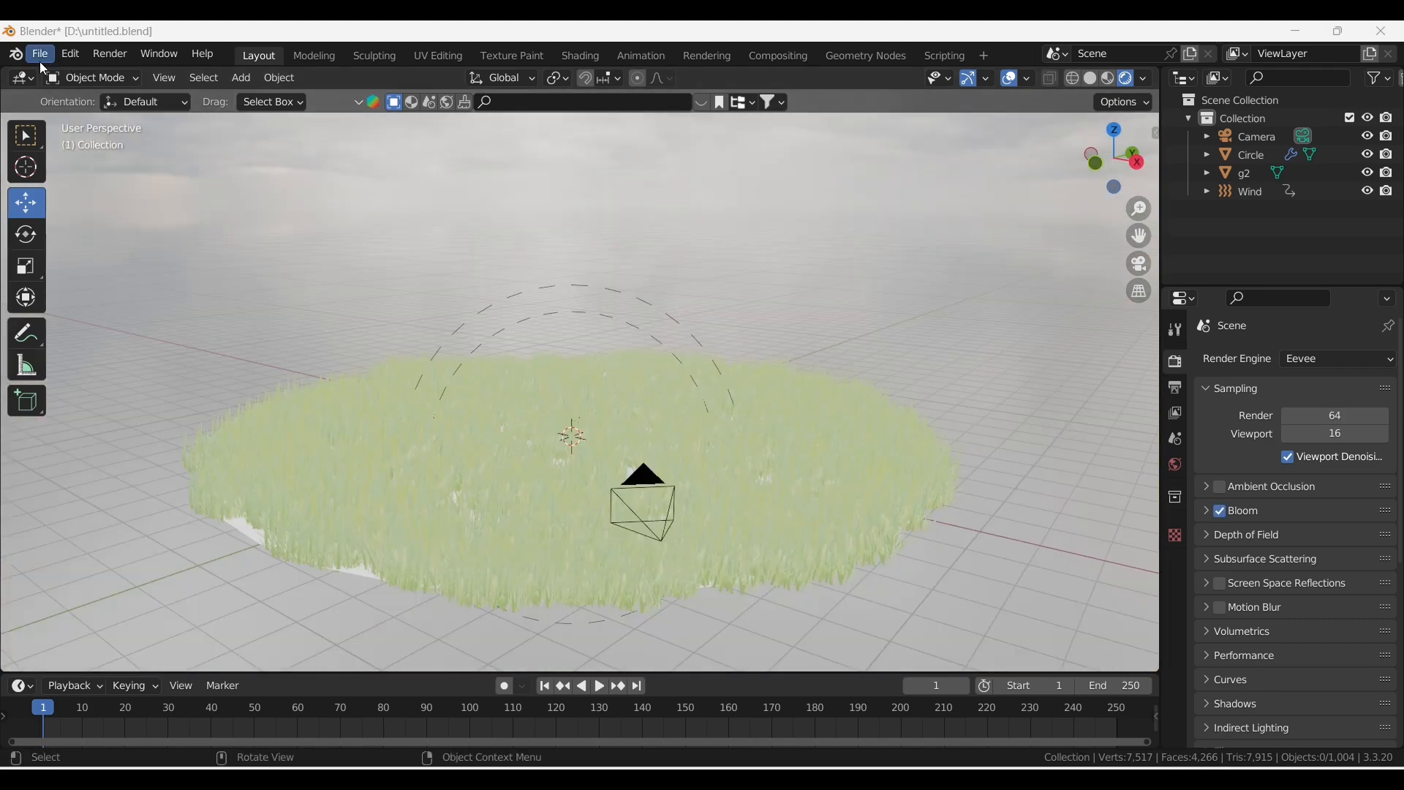
pyautogui.click(42, 59)
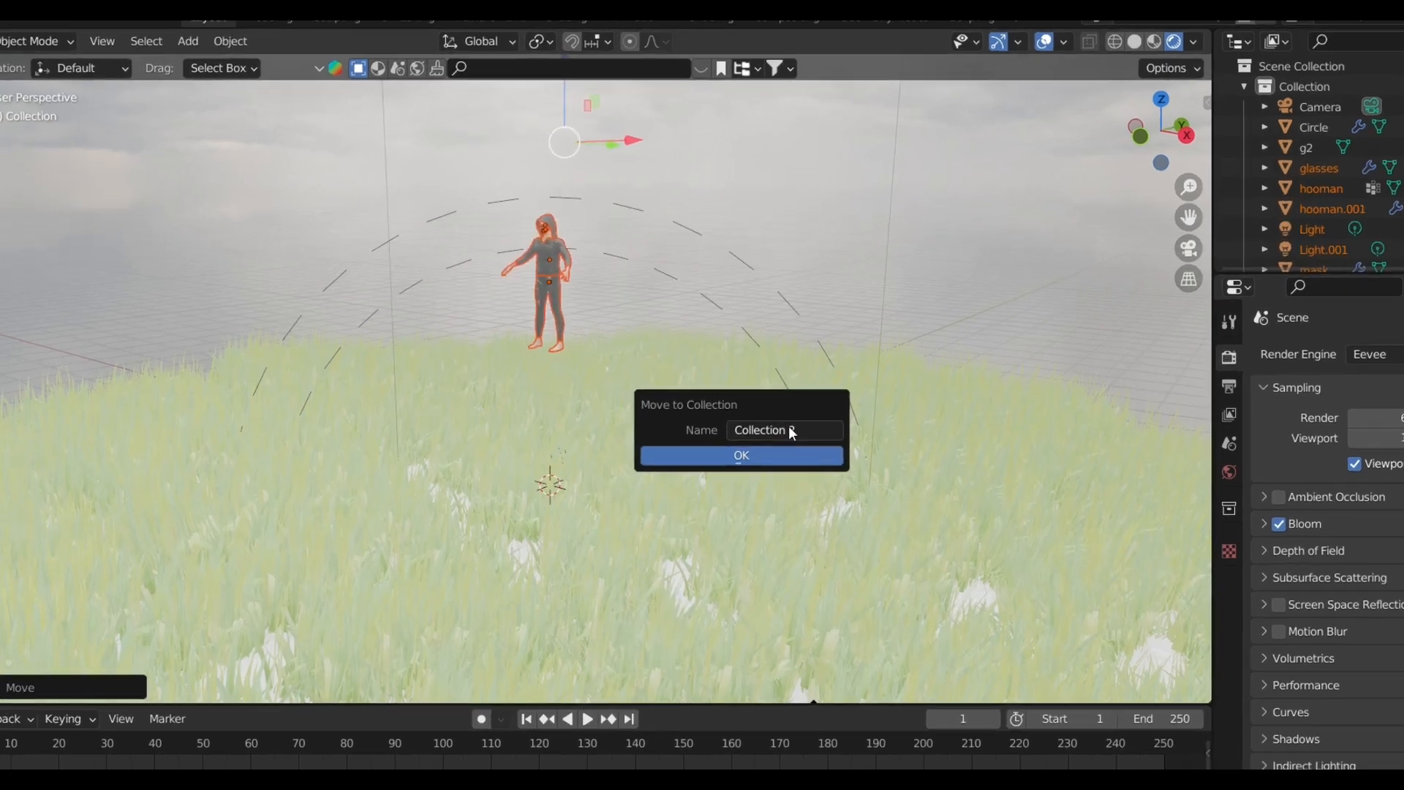
pyautogui.click(789, 429)
pyautogui.write('hooman')
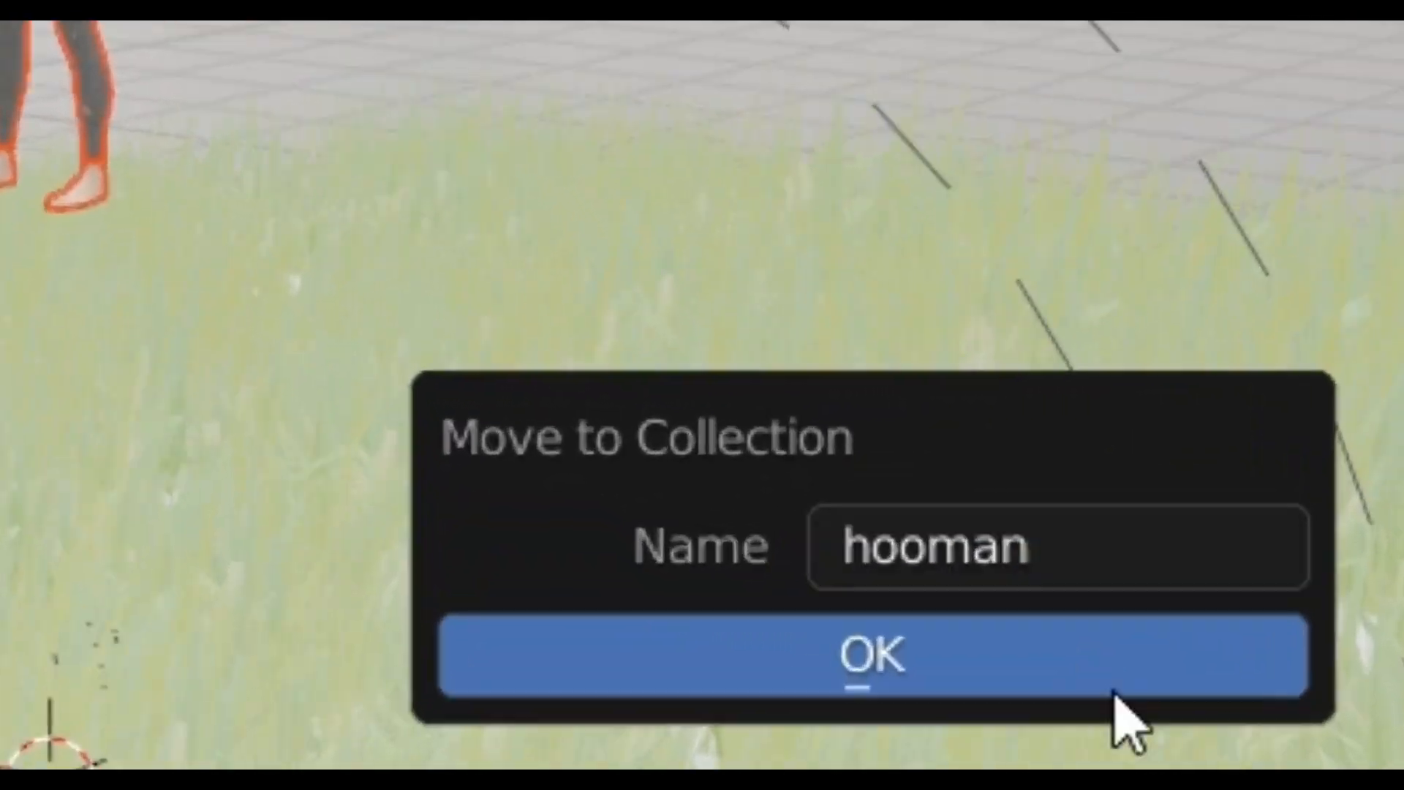
pyautogui.click(1112, 690)
pyautogui.click(771, 185)
# Delete the two imported lights above the character
pyautogui.scroll(6, 740, 236)
pyautogui.scroll(-11, 744, 203)
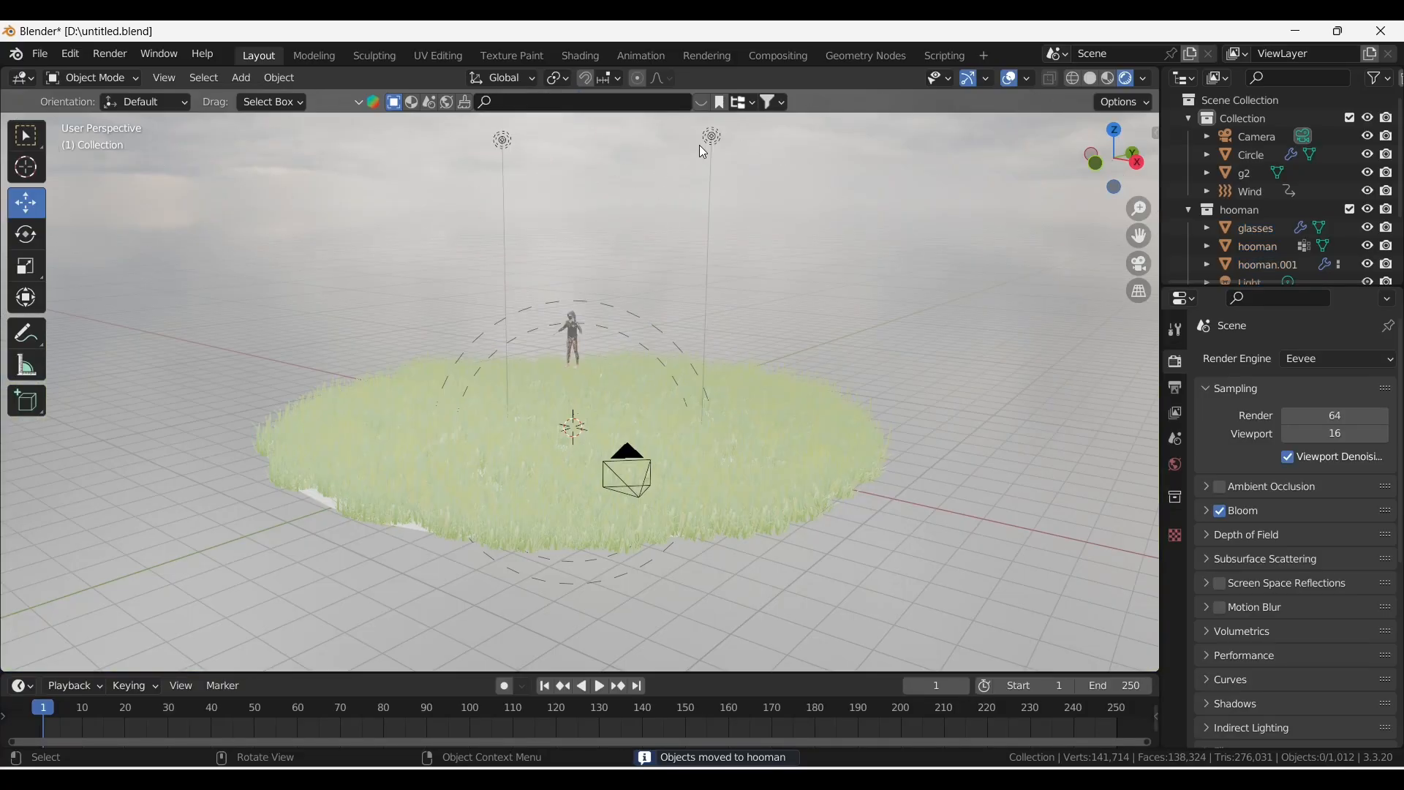
pyautogui.click(704, 144)
pyautogui.press('x')
pyautogui.click(638, 146)
pyautogui.click(499, 139)
pyautogui.press('x')
pyautogui.click(498, 140)
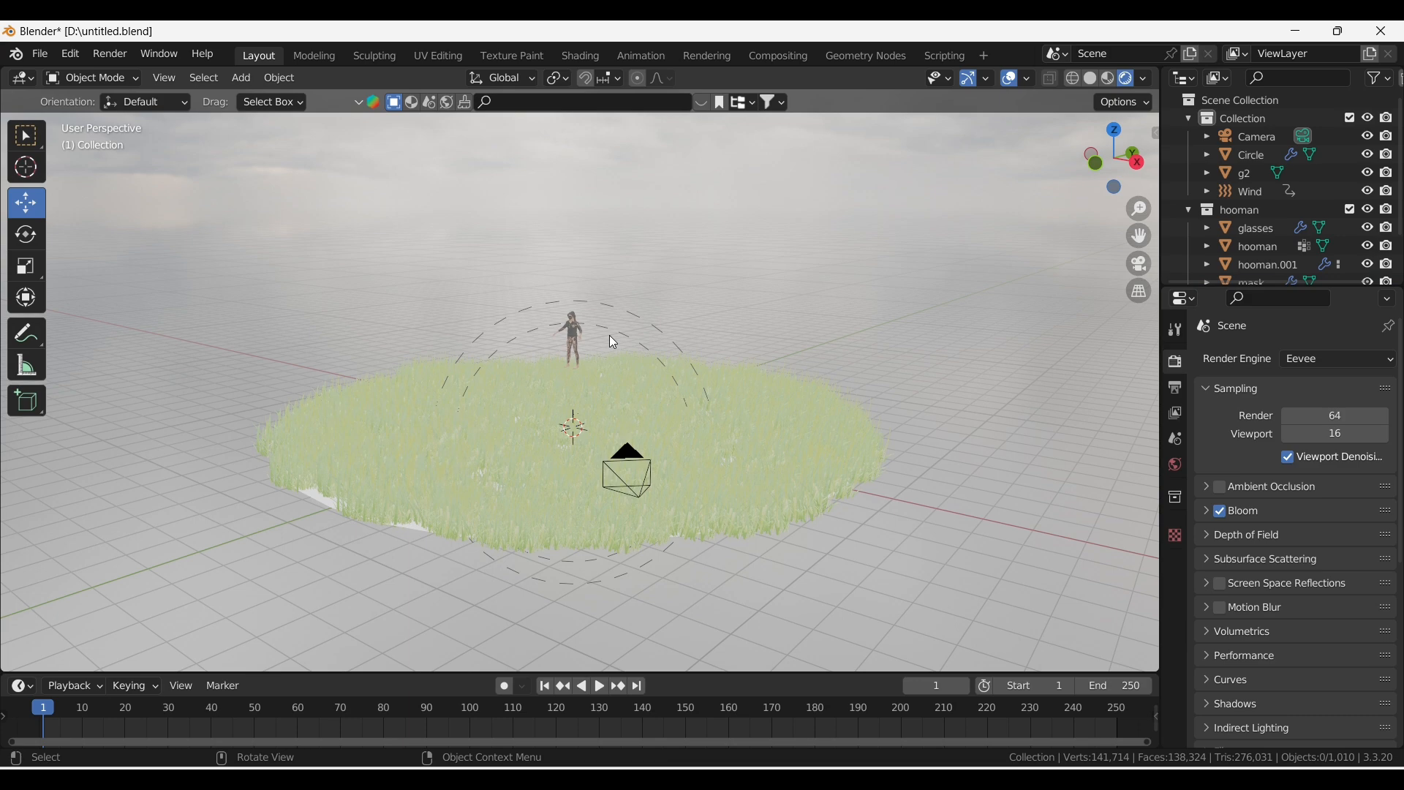
pyautogui.press('Escape')
# Delete the glasses and mask objects from the hooman collection
pyautogui.scroll(7, 582, 398)
pyautogui.rightClick(1199, 210)
pyautogui.scroll(-1, 1253, 190)
pyautogui.click(1253, 175)
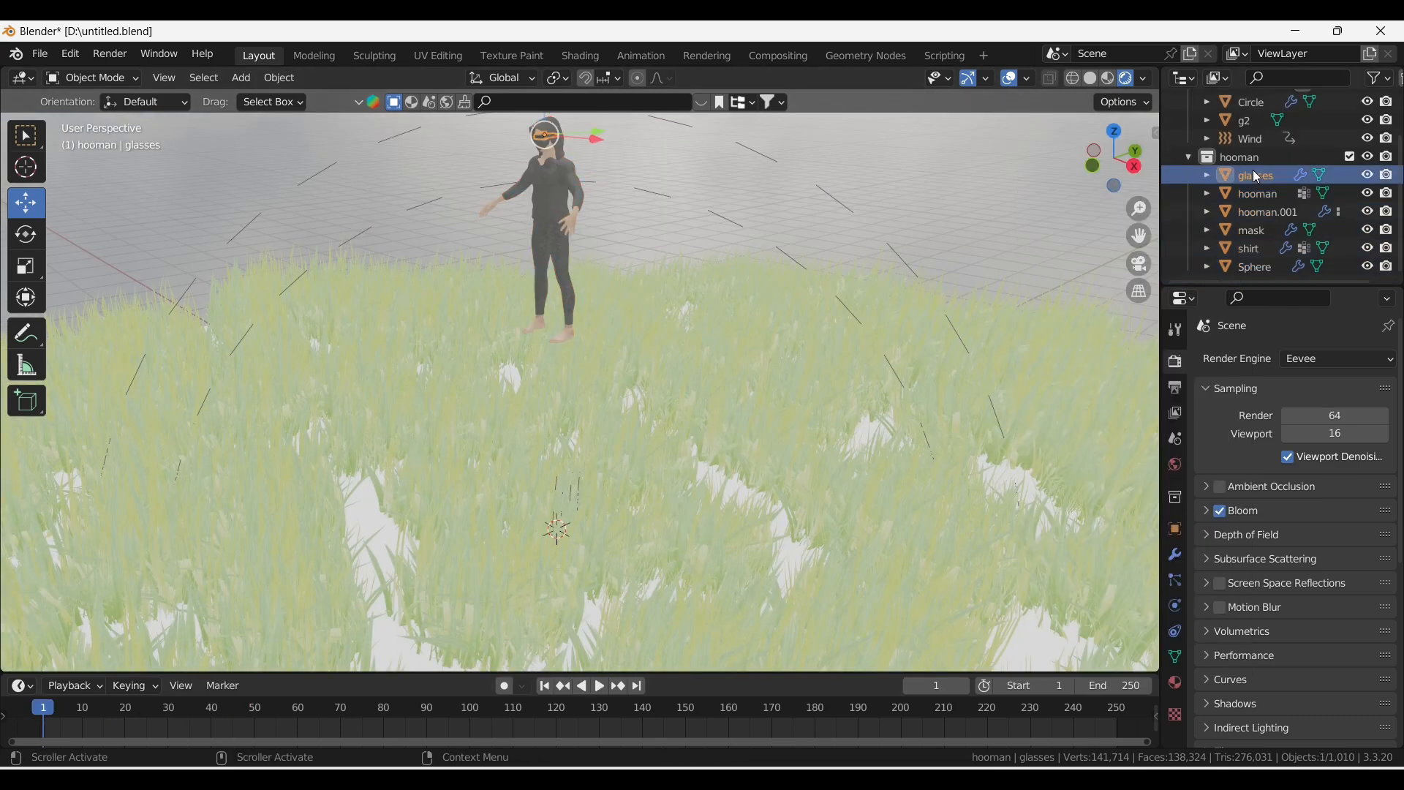
pyautogui.press('x')
pyautogui.scroll(6, 556, 179)
pyautogui.moveTo(934, 224); pyautogui.dragTo(920, 271, button='middle')
pyautogui.scroll(1, 920, 271)
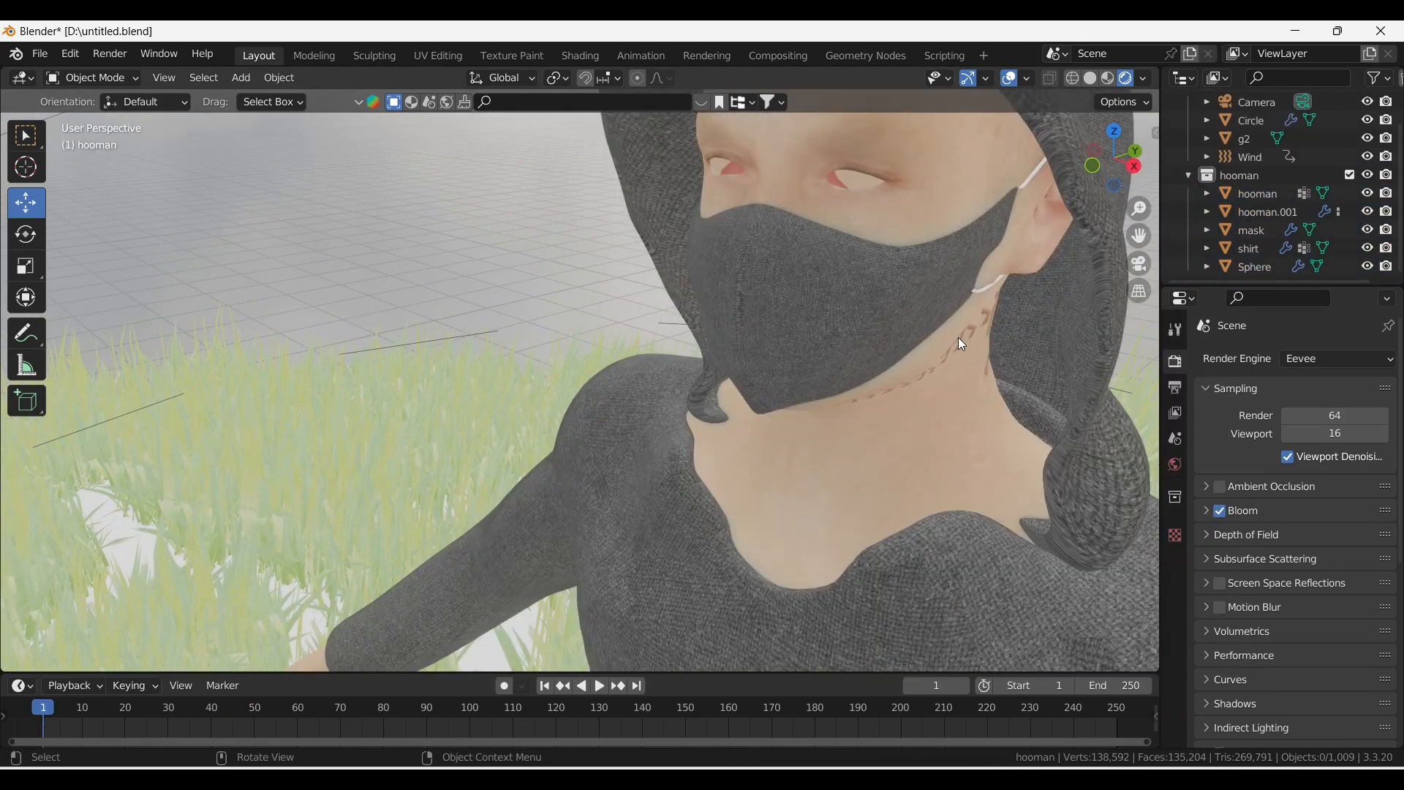
pyautogui.click(1262, 232)
pyautogui.press('x')
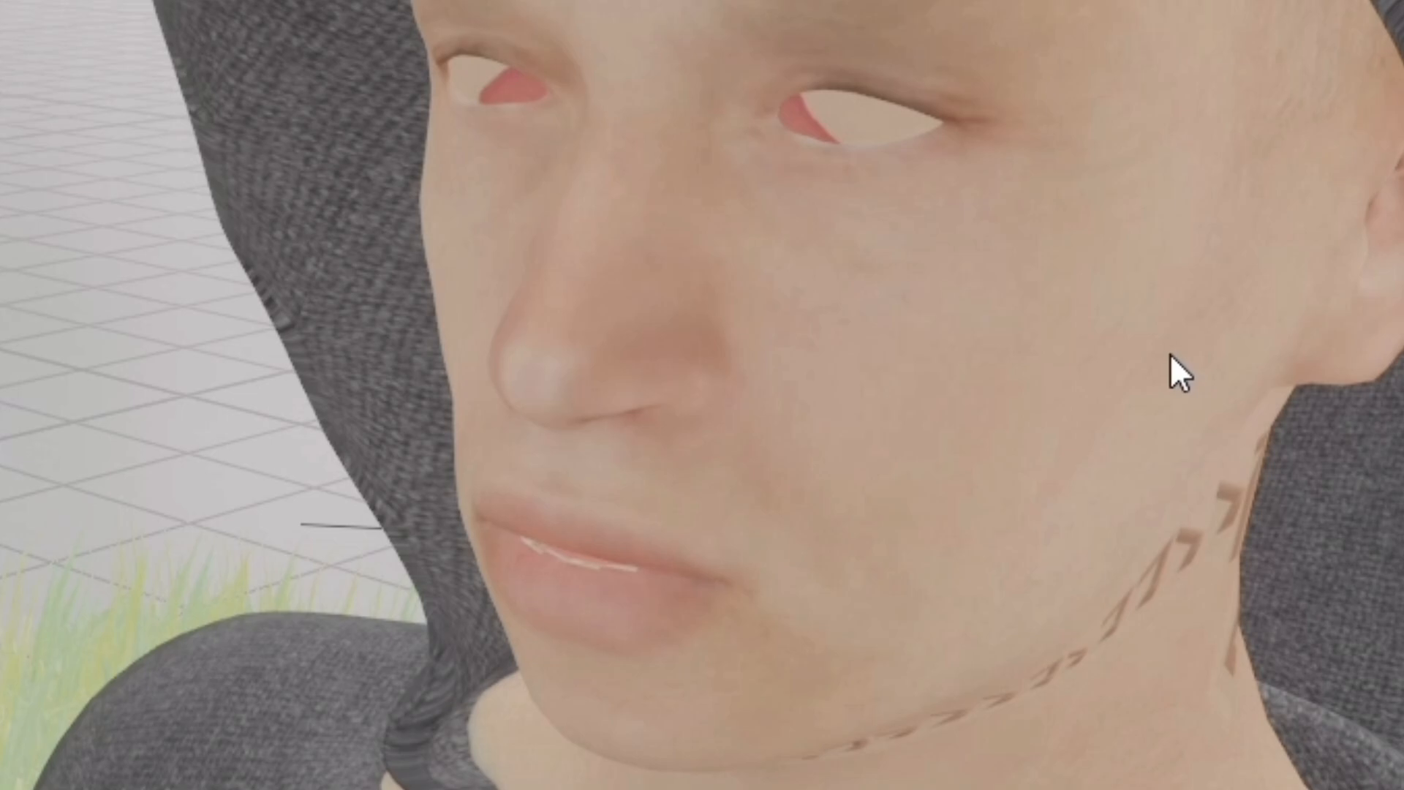
# Select all the character's remaining parts, scale them and place the character on the far side of the grass field
pyautogui.moveTo(877, 365); pyautogui.dragTo(814, 366, button='middle')
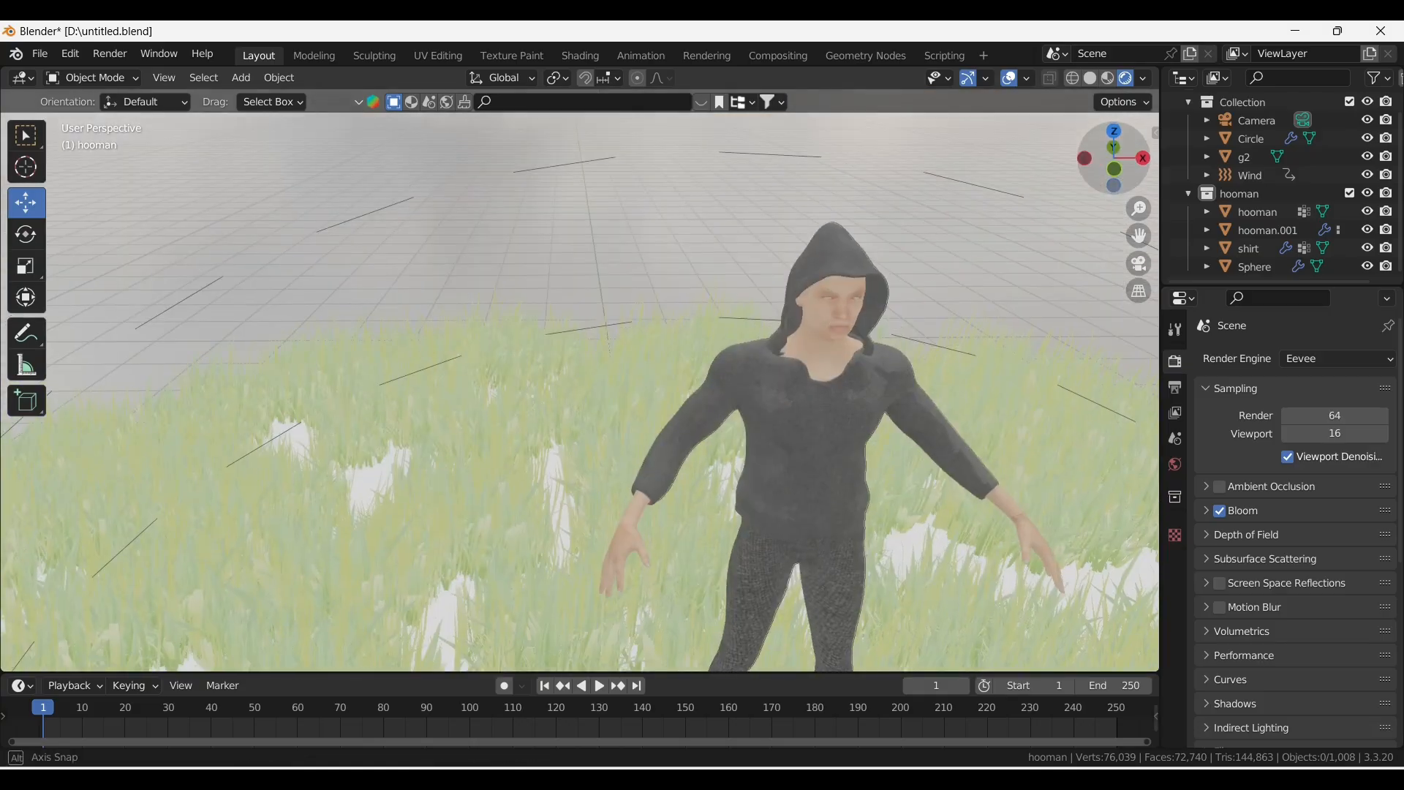
pyautogui.keyDown('shift'); pyautogui.click(810, 329); pyautogui.keyUp('shift')
pyautogui.keyDown('shift'); pyautogui.click(789, 431); pyautogui.keyUp('shift')
pyautogui.keyDown('shift'); pyautogui.click(753, 586); pyautogui.keyUp('shift')
pyautogui.press('KP_7')
pyautogui.scroll(-6, 940, 331)
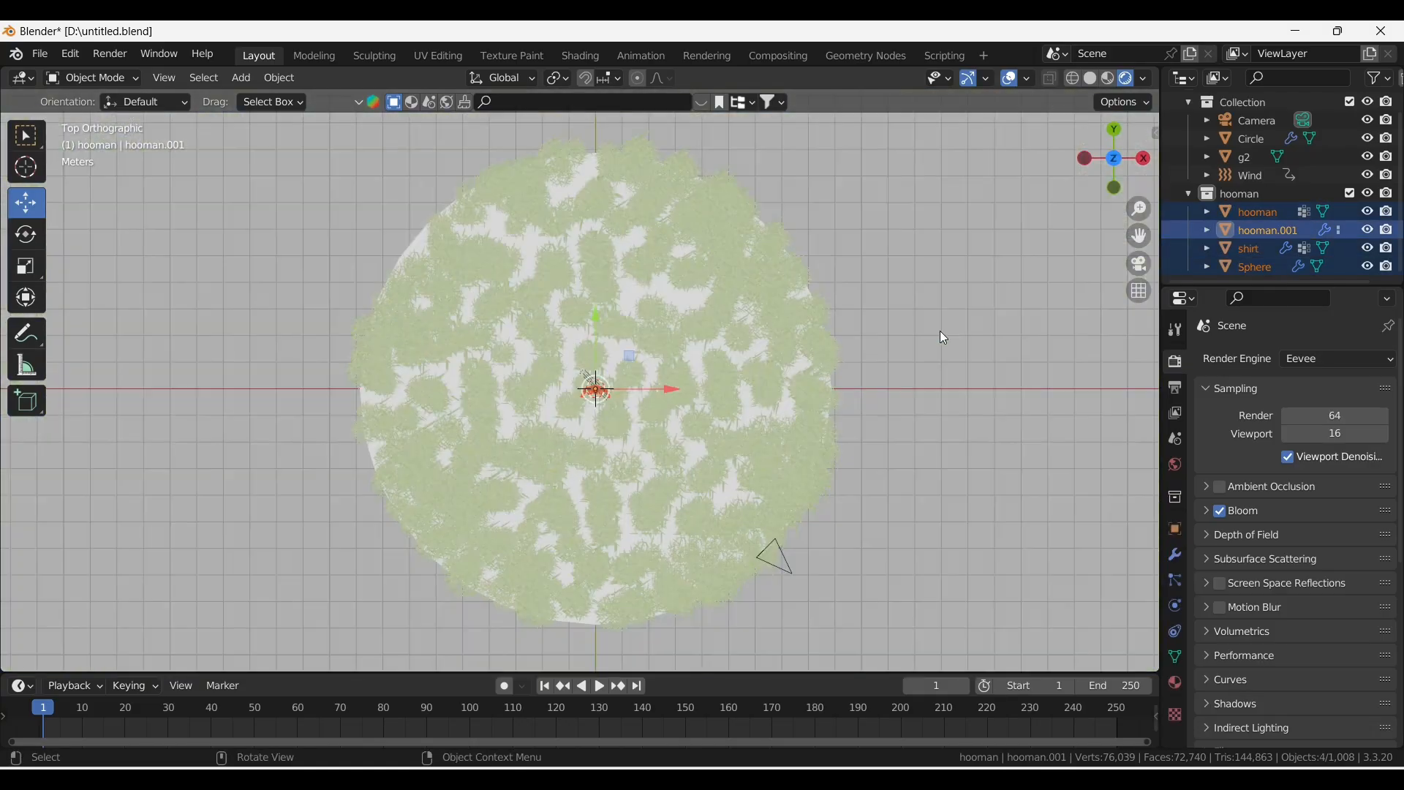
pyautogui.press('s')
pyautogui.click(726, 295)
pyautogui.click(1140, 263)
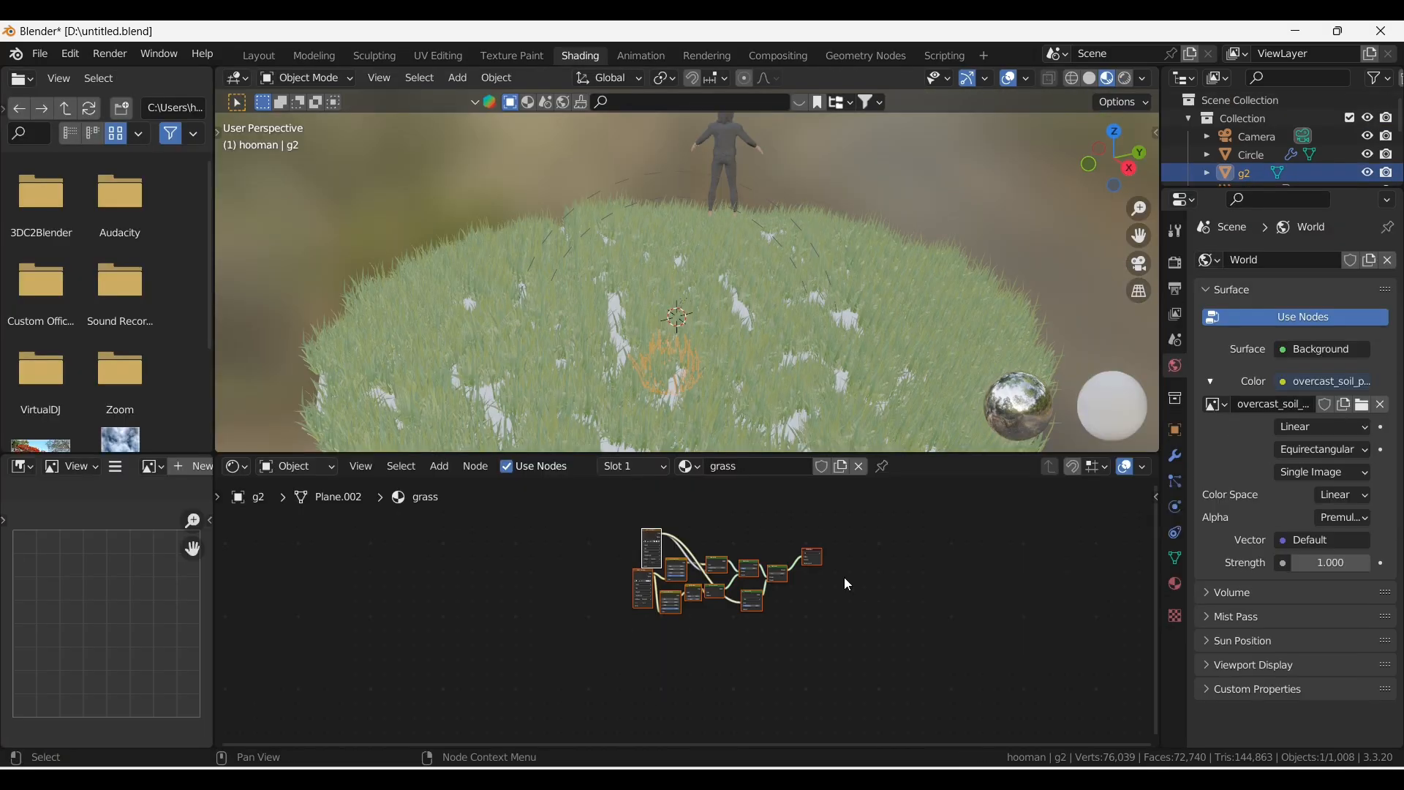
# Delete all nodes of the g2 object's grass material and remove its grass2 material slot
pyautogui.press('x')
pyautogui.scroll(6, 730, 282)
pyautogui.scroll(-2, 739, 274)
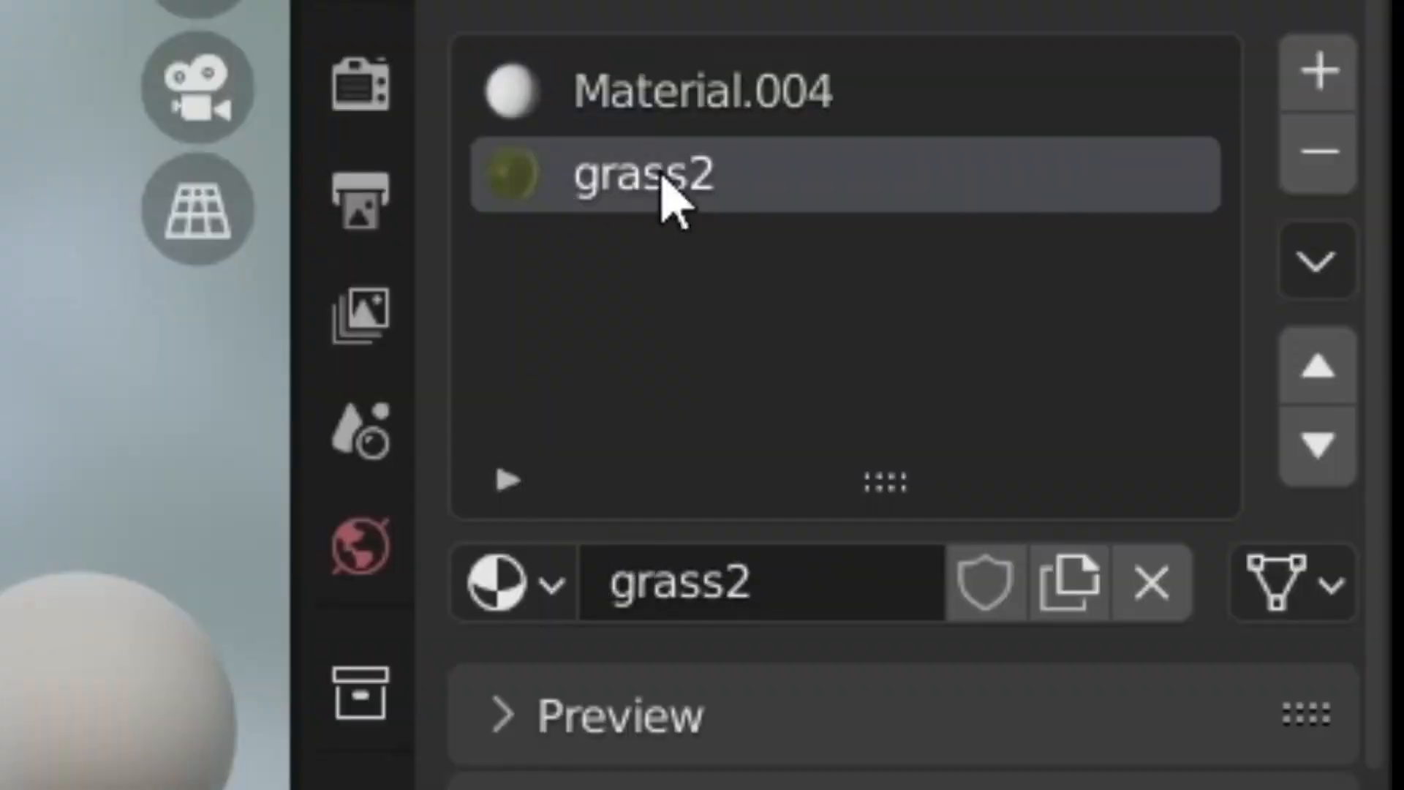
pyautogui.click(1388, 281)
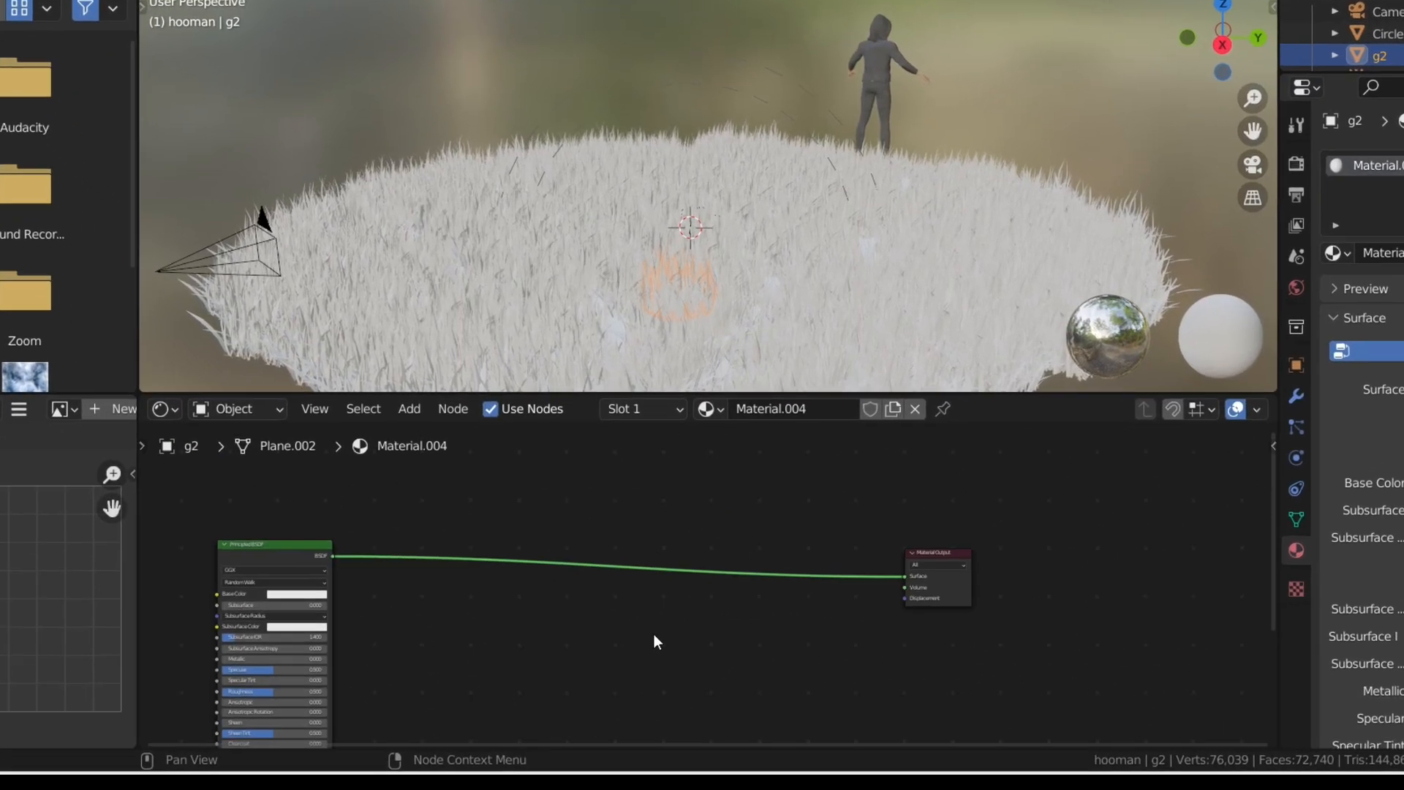
# Insert a Shader to RGB node after the Principled BSDF in Material.004 and rearrange the two nodes
pyautogui.hotkey('shift', 'a')
pyautogui.click(513, 452)
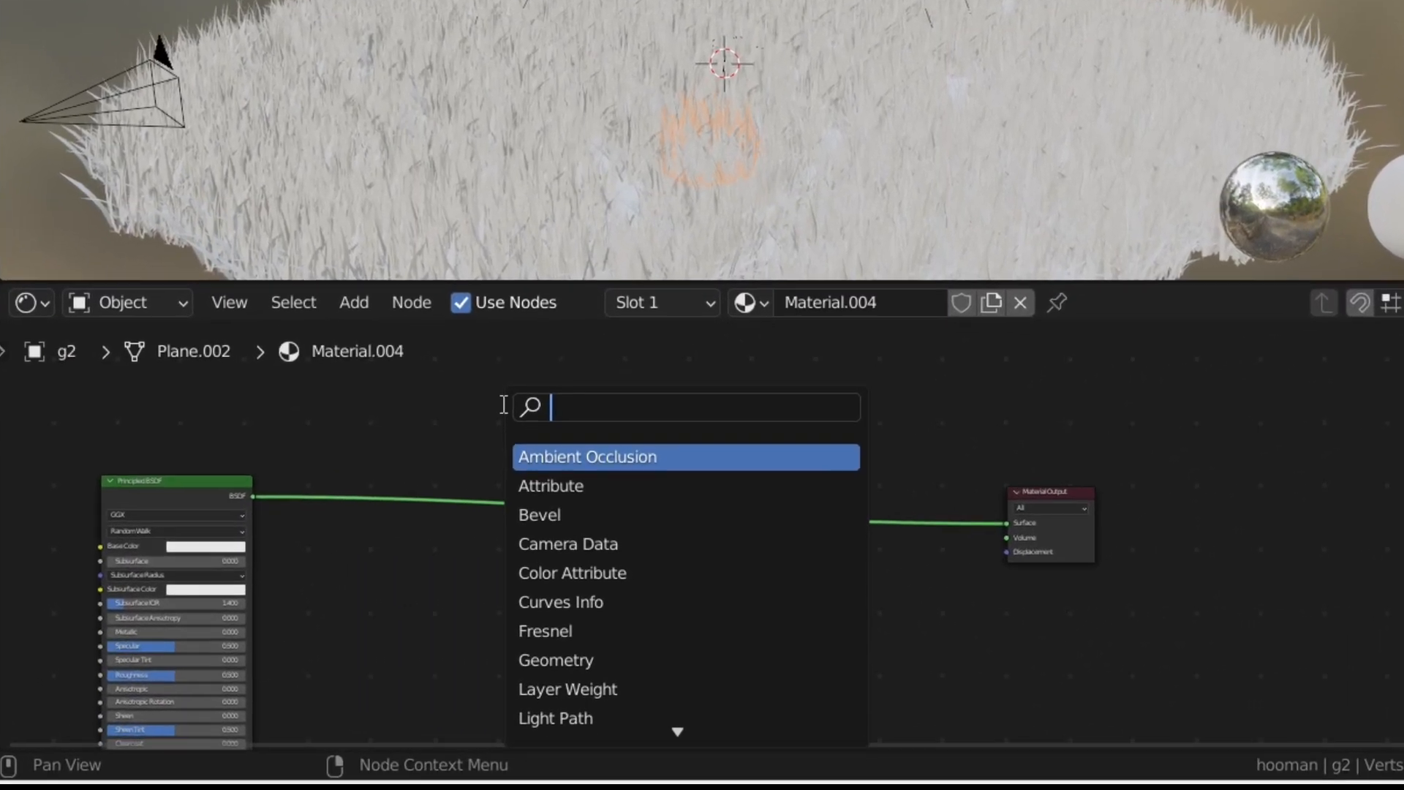
pyautogui.write('shader')
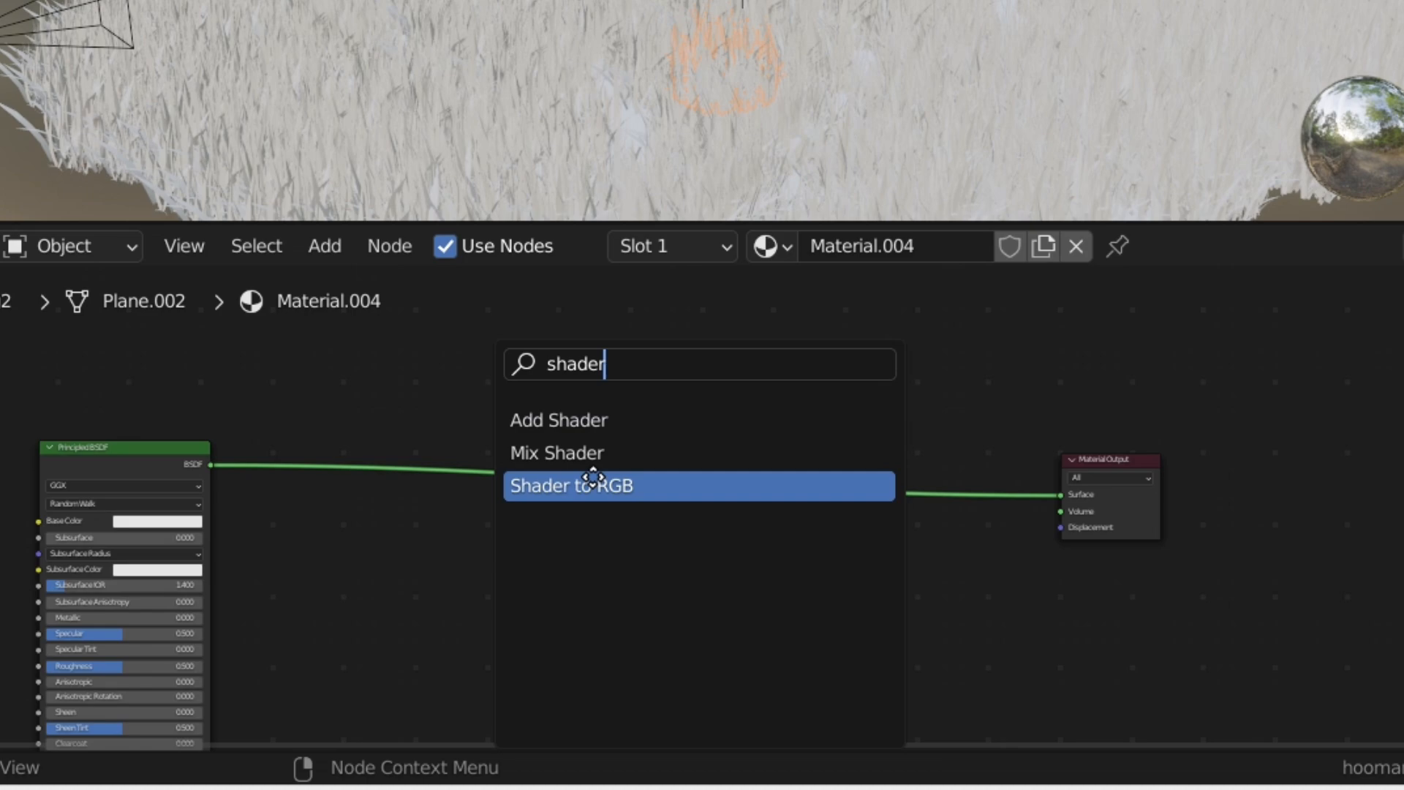
pyautogui.click(593, 478)
pyautogui.click(468, 489)
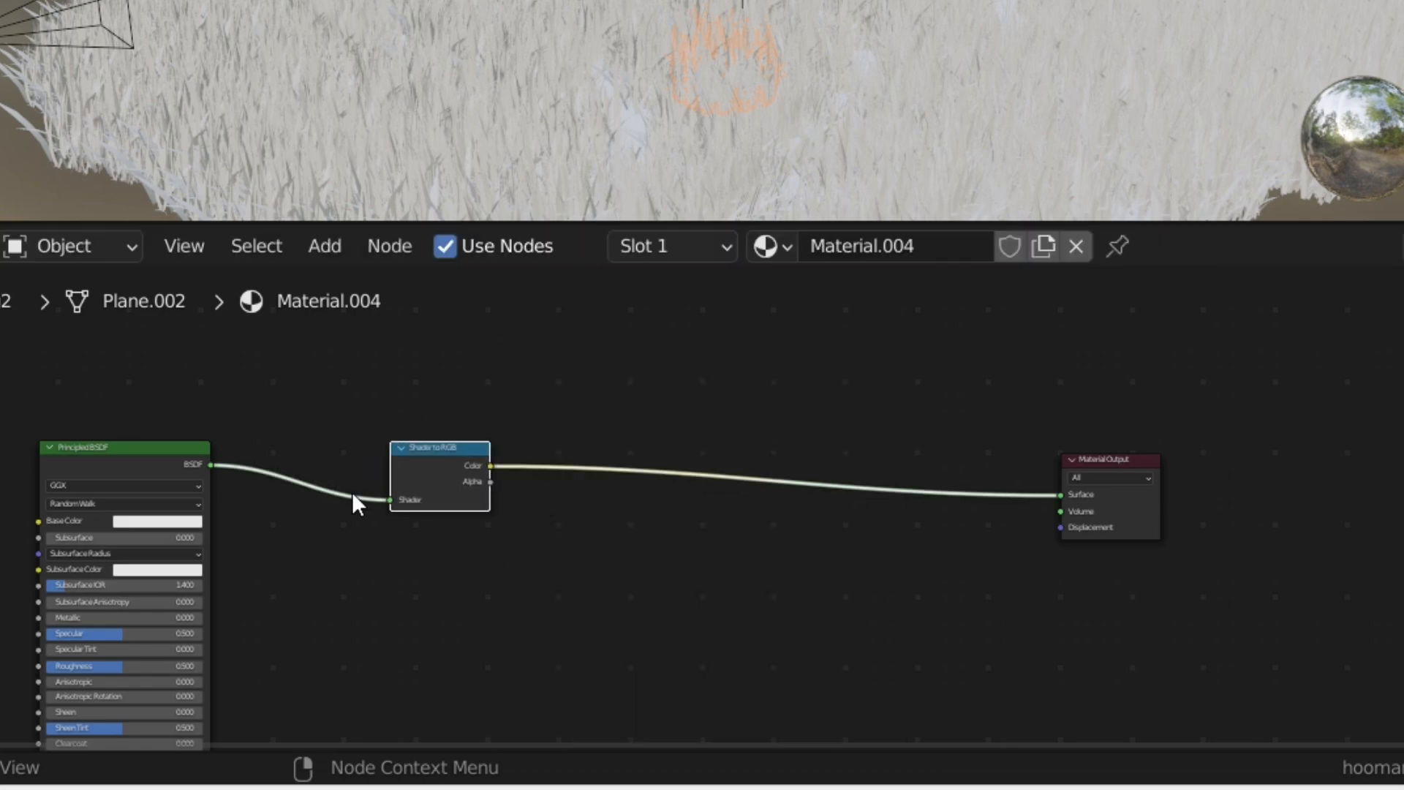
pyautogui.moveTo(150, 469); pyautogui.dragTo(141, 413)
pyautogui.moveTo(426, 454); pyautogui.dragTo(389, 418)
# Insert a ColorRamp node between Shader to RGB and the Material Output
pyautogui.hotkey('shift', 'a')
pyautogui.click(534, 401)
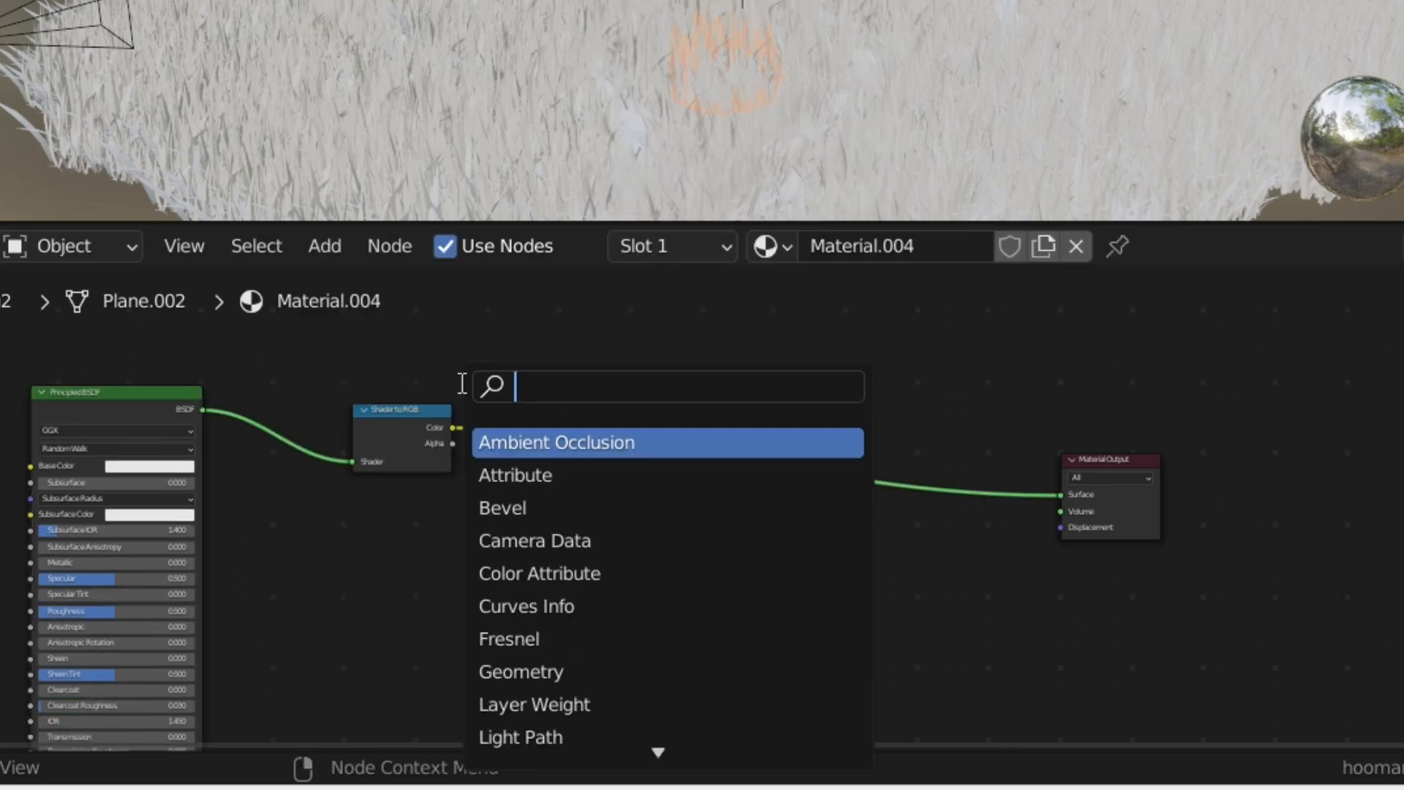
pyautogui.press('Return')
pyautogui.click(684, 484)
pyautogui.scroll(3, 748, 424)
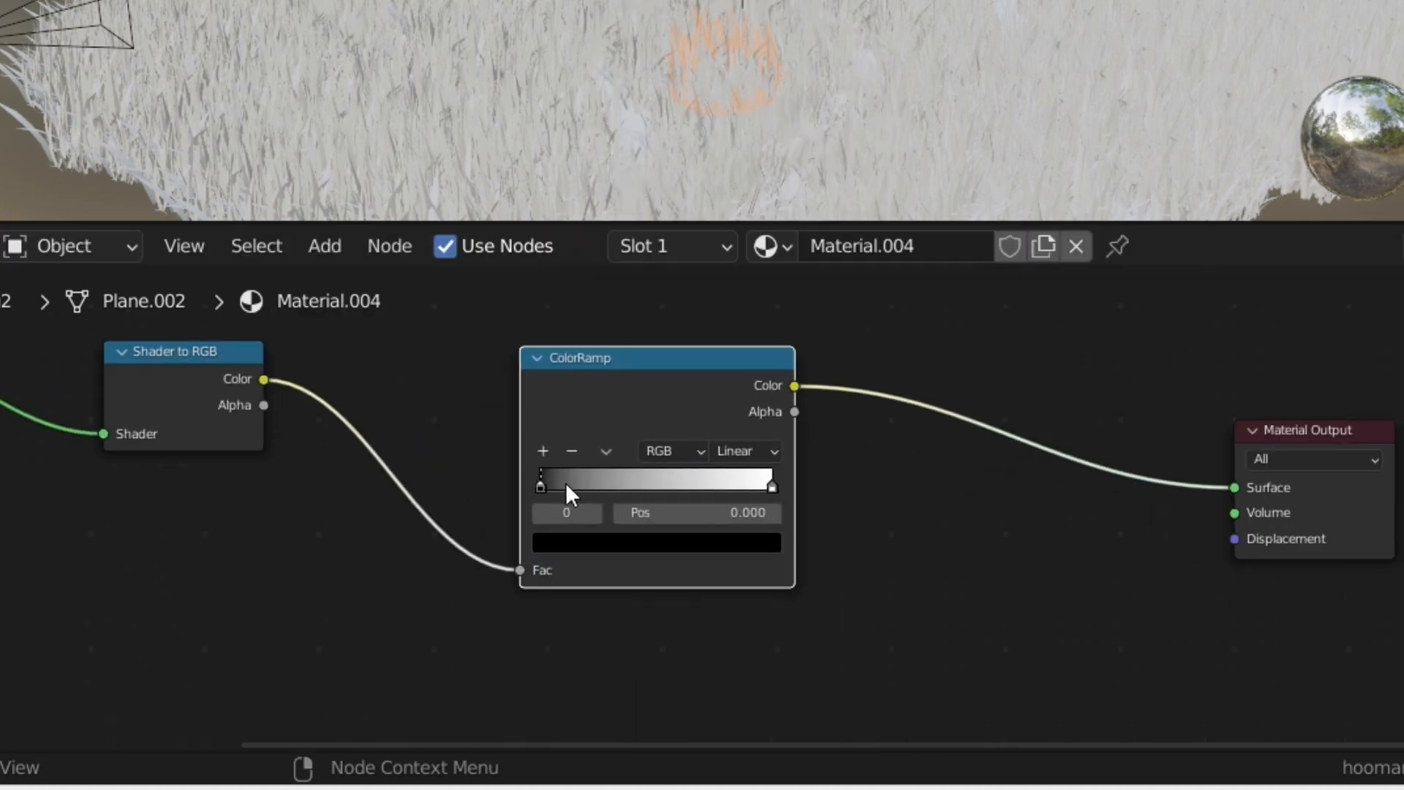
pyautogui.moveTo(564, 481); pyautogui.dragTo(691, 495)
pyautogui.moveTo(680, 110); pyautogui.dragTo(1023, 205, button='middle')
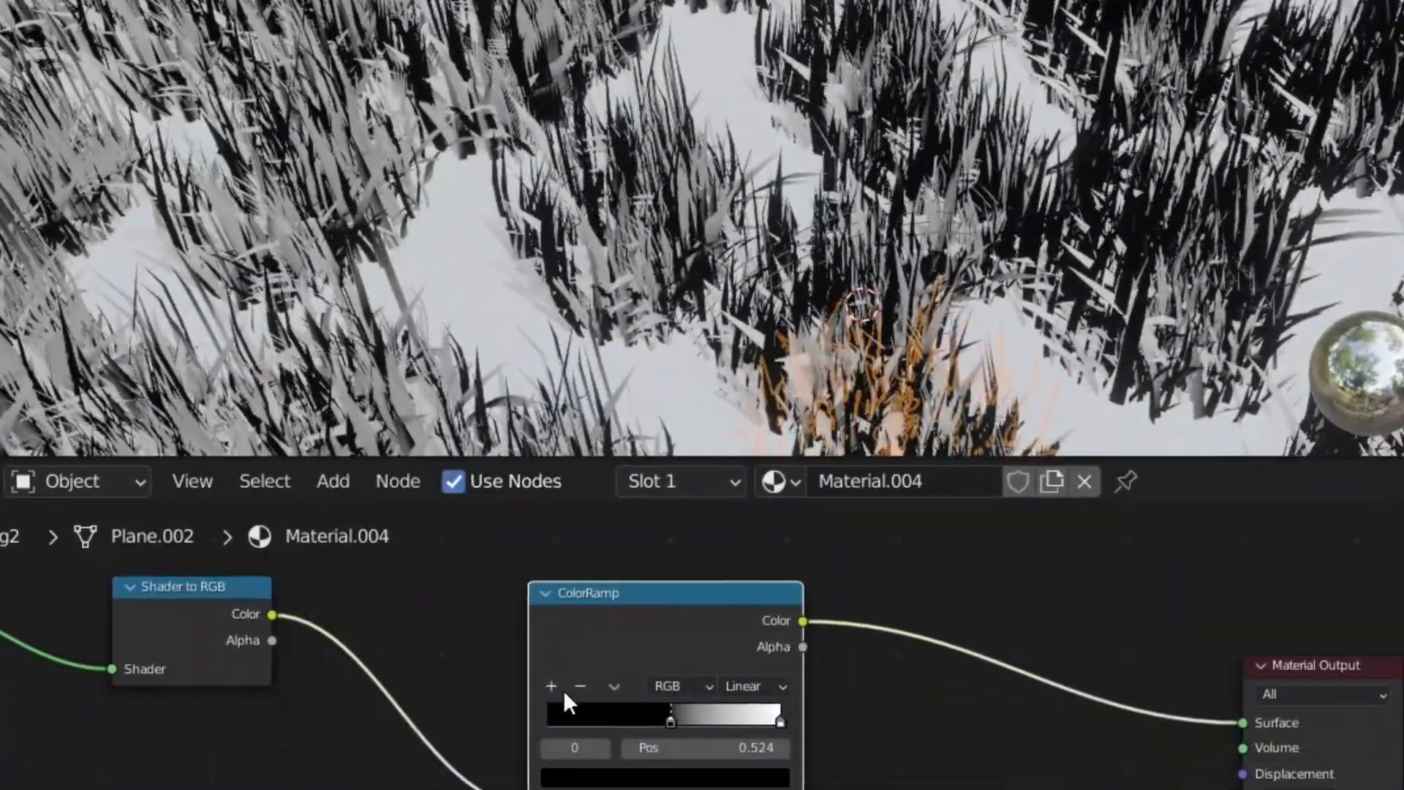
pyautogui.moveTo(669, 585); pyautogui.dragTo(551, 585)
pyautogui.click(552, 556)
pyautogui.click(553, 555)
pyautogui.click(580, 555)
pyautogui.click(666, 585)
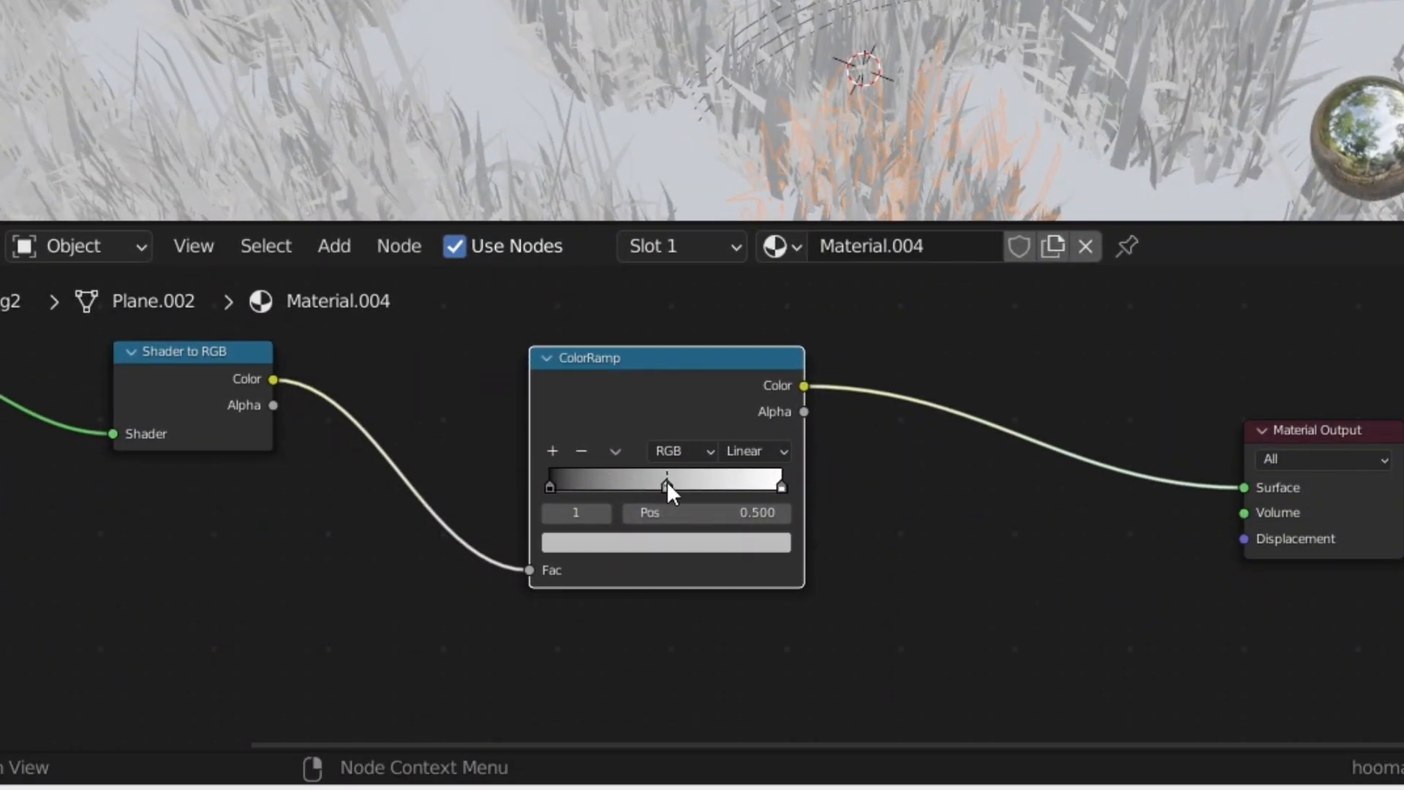
pyautogui.click(581, 555)
# Set the ColorRamp to Constant interpolation, shift its white stop slightly inward and add three more stops
pyautogui.click(754, 560)
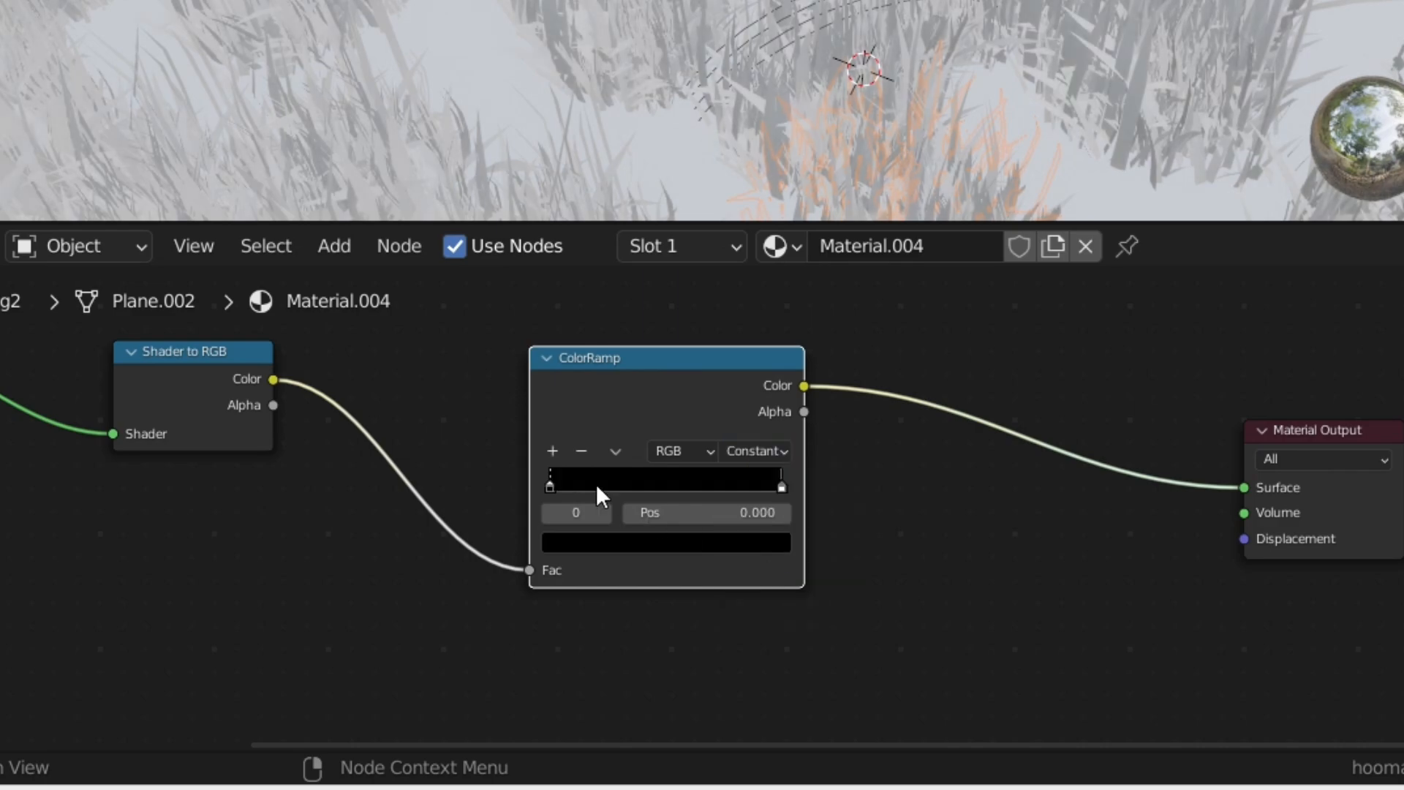
pyautogui.moveTo(780, 485)
pyautogui.mouseDown()
pyautogui.moveTo(705, 486)
pyautogui.moveTo(767, 484)
pyautogui.mouseUp()
pyautogui.click(553, 446)
pyautogui.click(552, 446)
pyautogui.click(553, 446)
pyautogui.scroll(5, 741, 488)
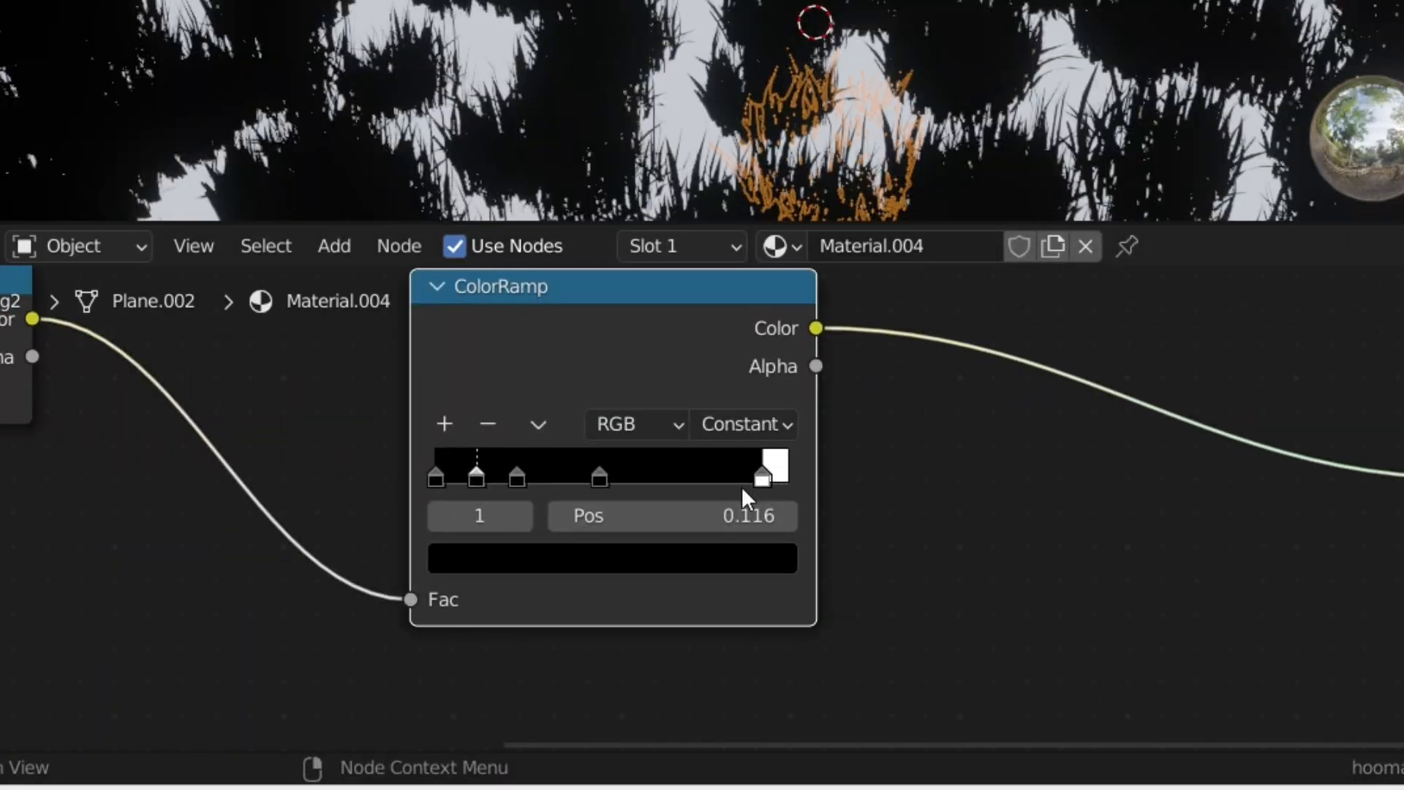
# Change the four black stops of the ColorRamp to white
pyautogui.click(600, 477)
pyautogui.click(634, 560)
pyautogui.click(718, 76)
pyautogui.click(517, 477)
pyautogui.click(614, 560)
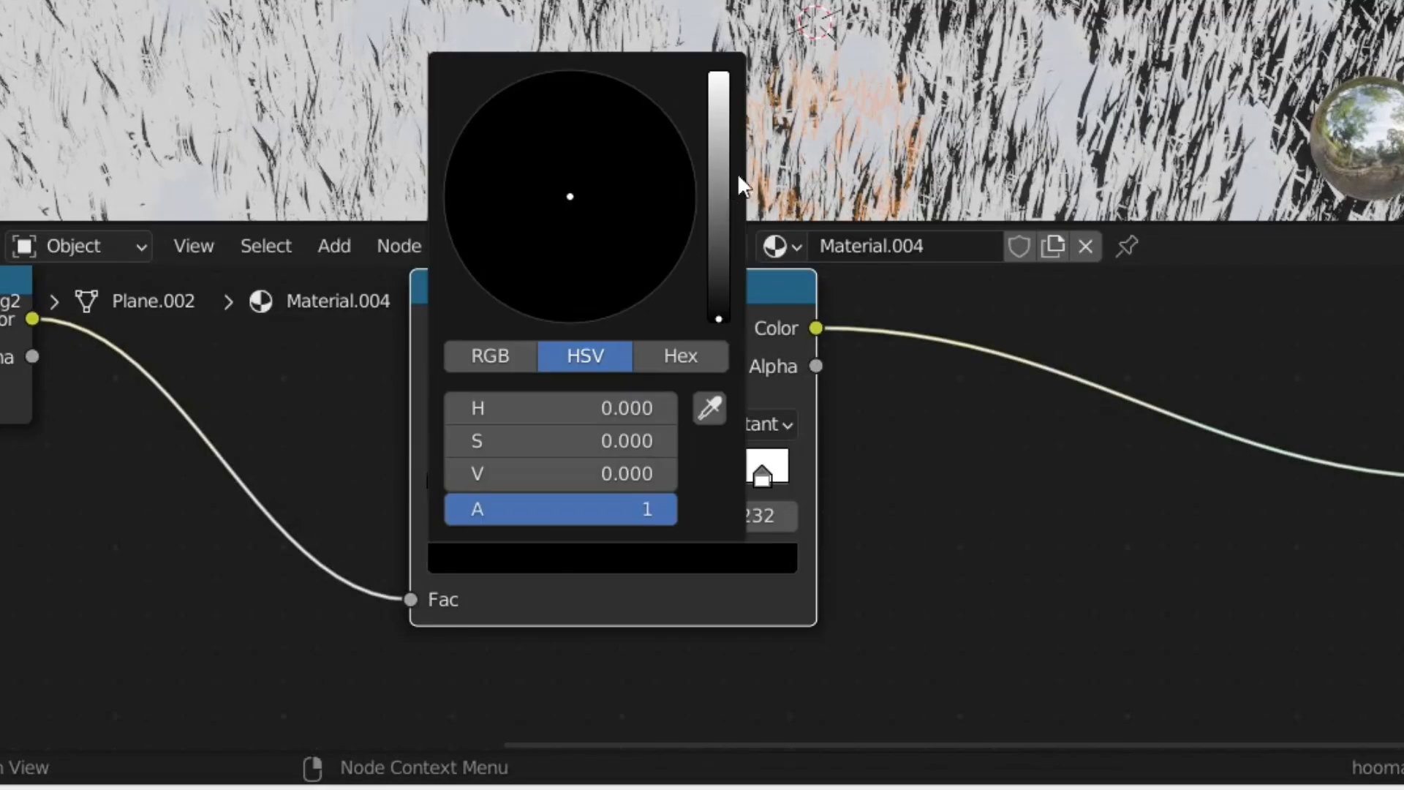
pyautogui.click(718, 76)
pyautogui.click(612, 558)
pyautogui.click(716, 73)
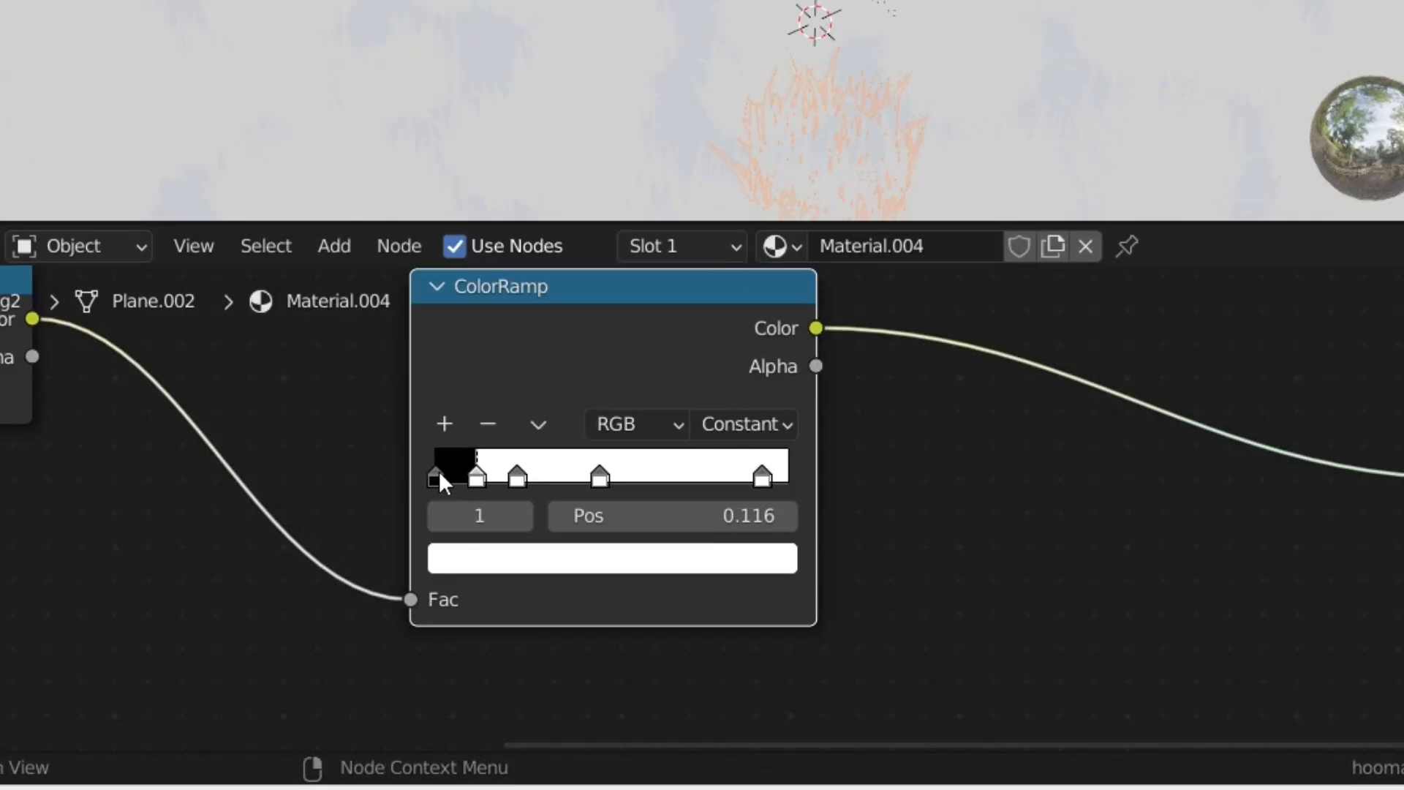
pyautogui.click(436, 477)
pyautogui.click(612, 558)
pyautogui.click(717, 73)
# Color the ColorRamp's first stop, at position 0.000, dark green
pyautogui.scroll(2, 793, 511)
pyautogui.scroll(1, 797, 513)
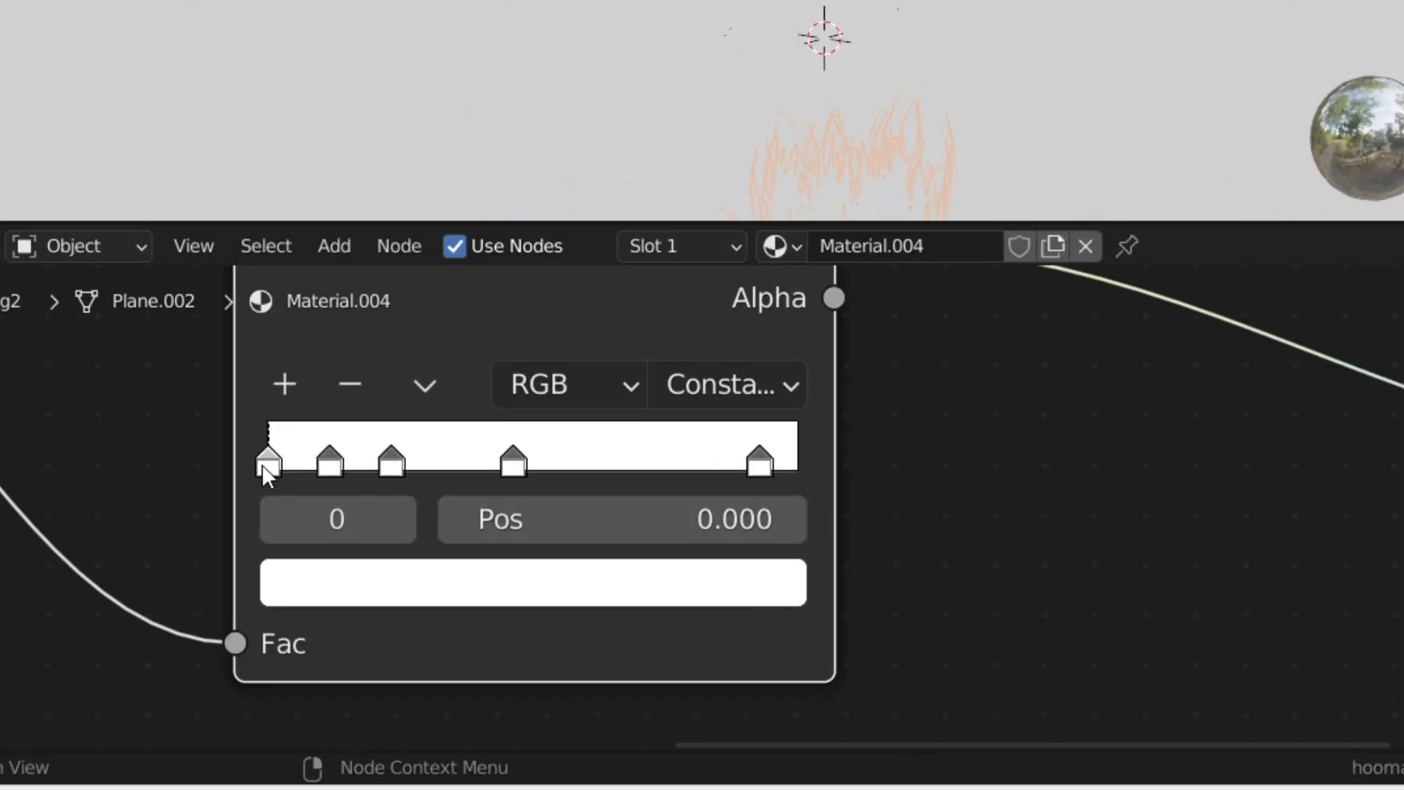
pyautogui.click(352, 584)
pyautogui.click(361, 16)
pyautogui.click(689, 145)
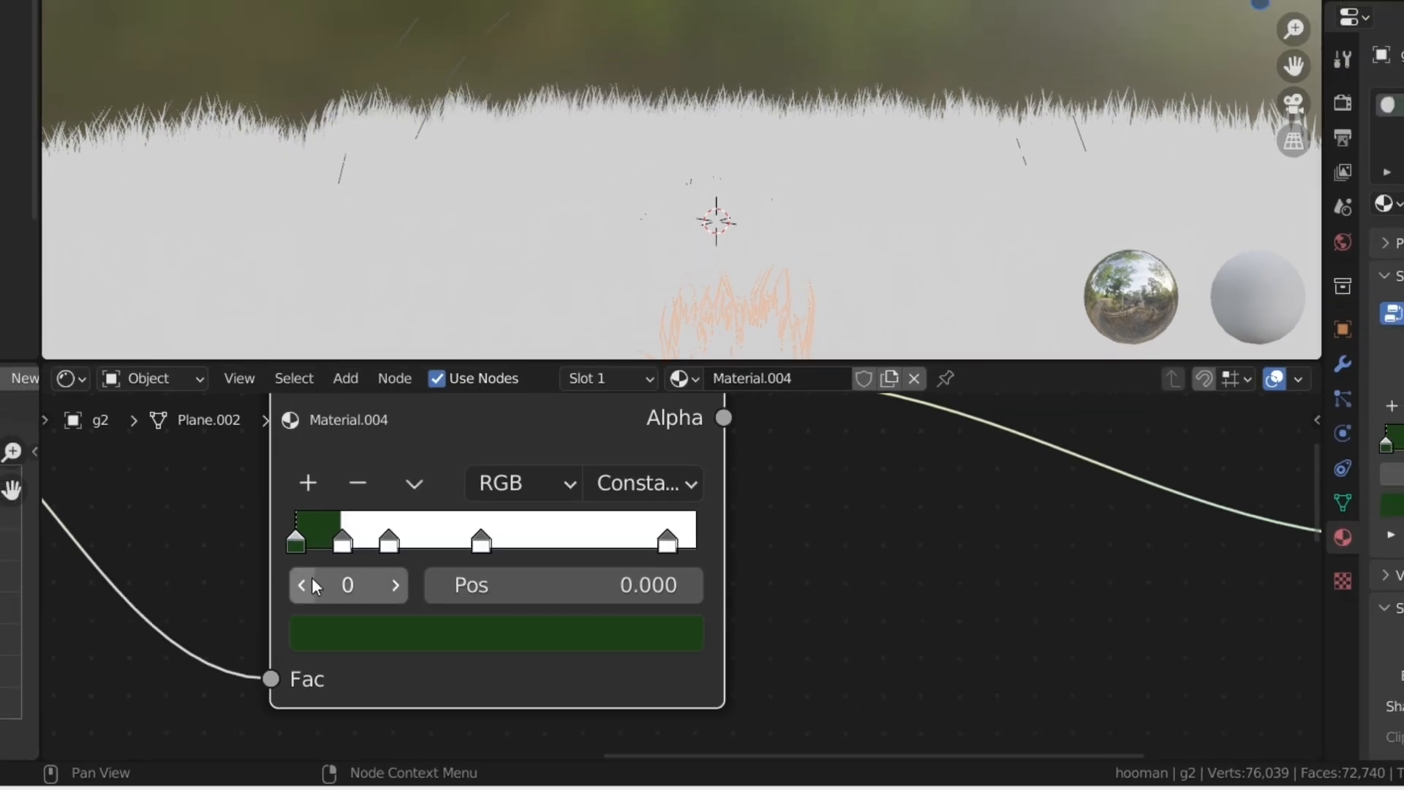
# Space the ColorRamp's middle stops farther apart along the ramp to widen the dark green band
pyautogui.moveTo(342, 543); pyautogui.dragTo(373, 544)
pyautogui.moveTo(389, 543); pyautogui.dragTo(590, 548)
pyautogui.moveTo(413, 542); pyautogui.dragTo(444, 546)
pyautogui.moveTo(598, 544); pyautogui.dragTo(581, 549)
# Color the ColorRamp's second stop a muted mid-dark green, slightly lighter than the first stop
pyautogui.click(444, 541)
pyautogui.click(444, 632)
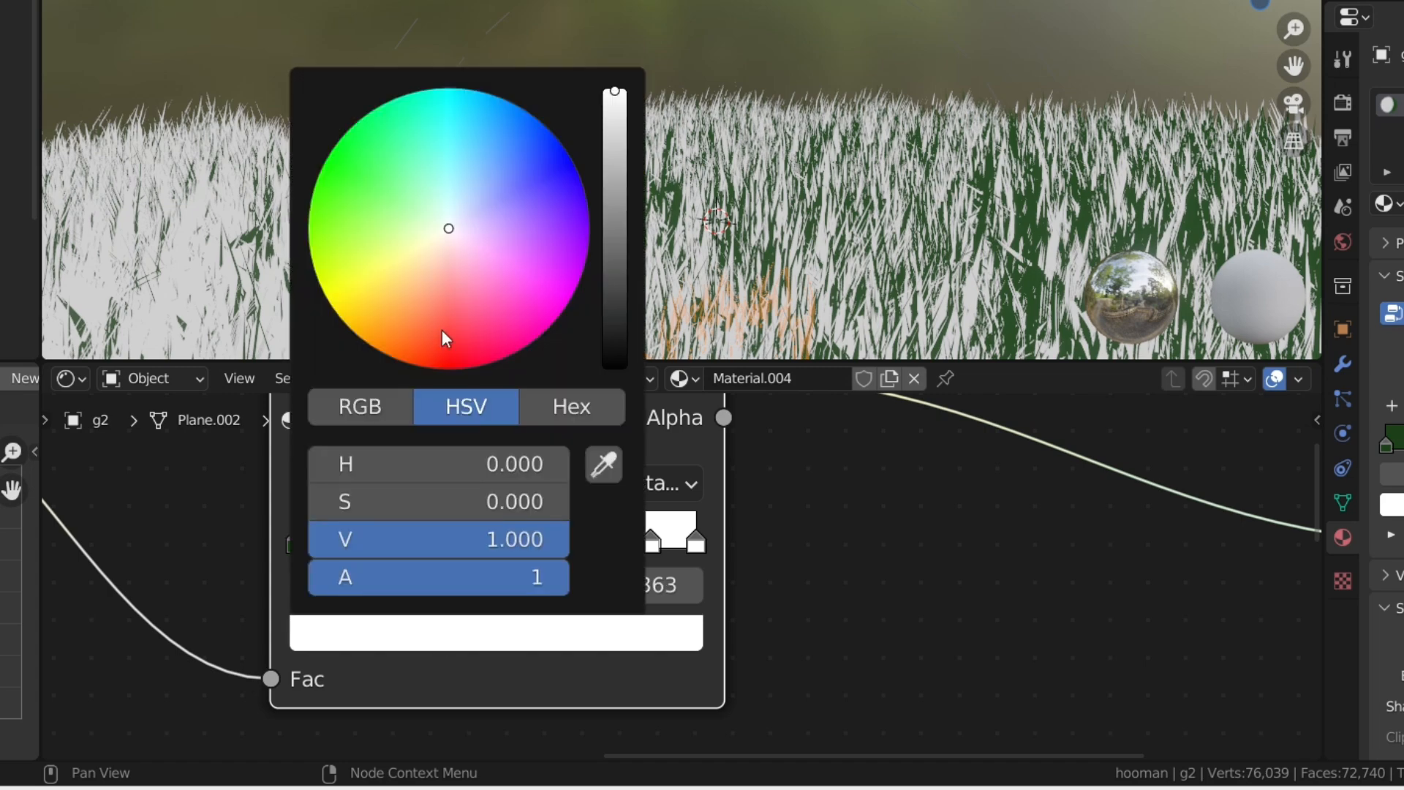
pyautogui.moveTo(444, 338); pyautogui.dragTo(370, 209)
pyautogui.moveTo(614, 210); pyautogui.dragTo(614, 269)
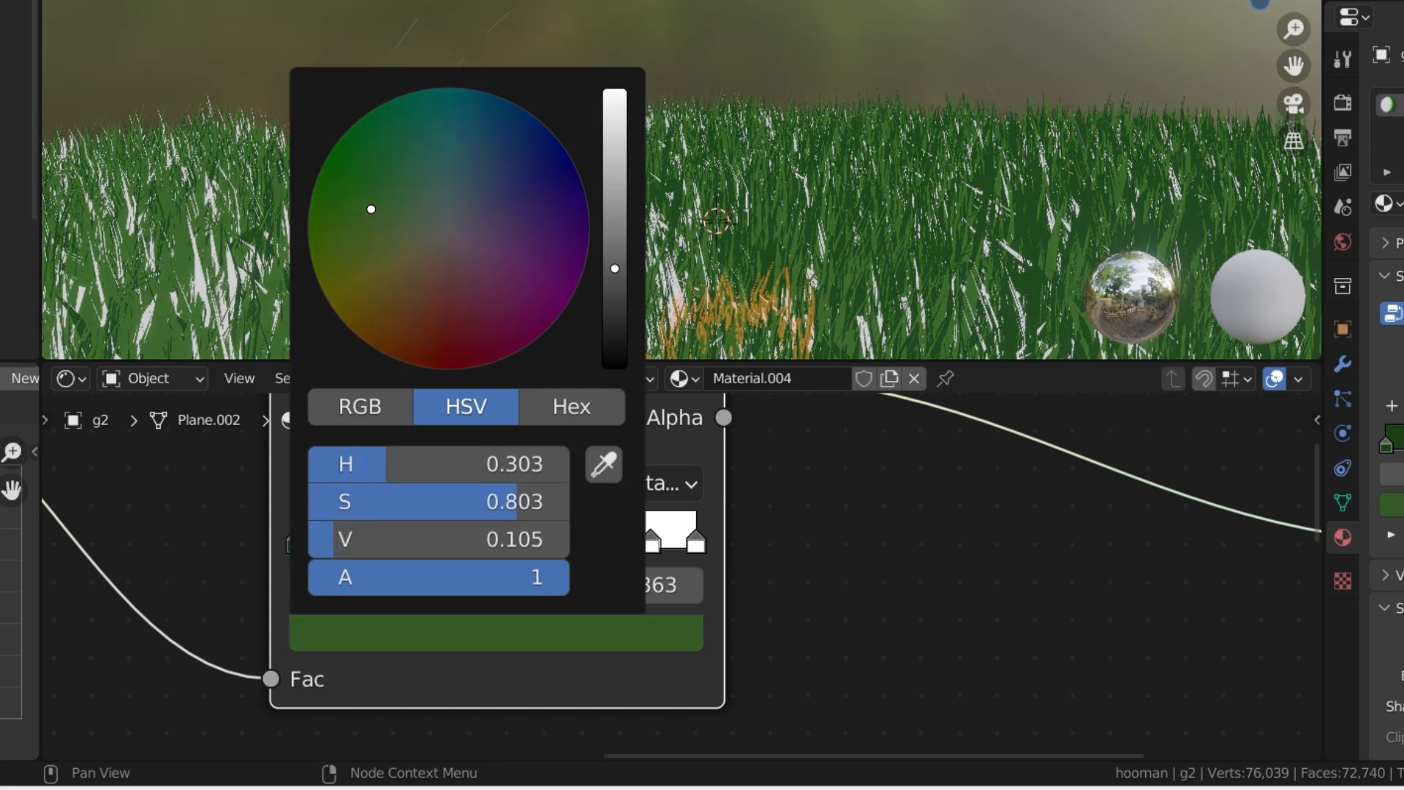
pyautogui.moveTo(370, 209); pyautogui.dragTo(368, 181)
# Color the ColorRamp's third stop, at position 0.709, a brighter medium green
pyautogui.click(581, 542)
pyautogui.click(576, 630)
pyautogui.moveTo(439, 233); pyautogui.dragTo(342, 198)
pyautogui.moveTo(614, 204); pyautogui.dragTo(614, 244)
pyautogui.moveTo(344, 196); pyautogui.dragTo(377, 204)
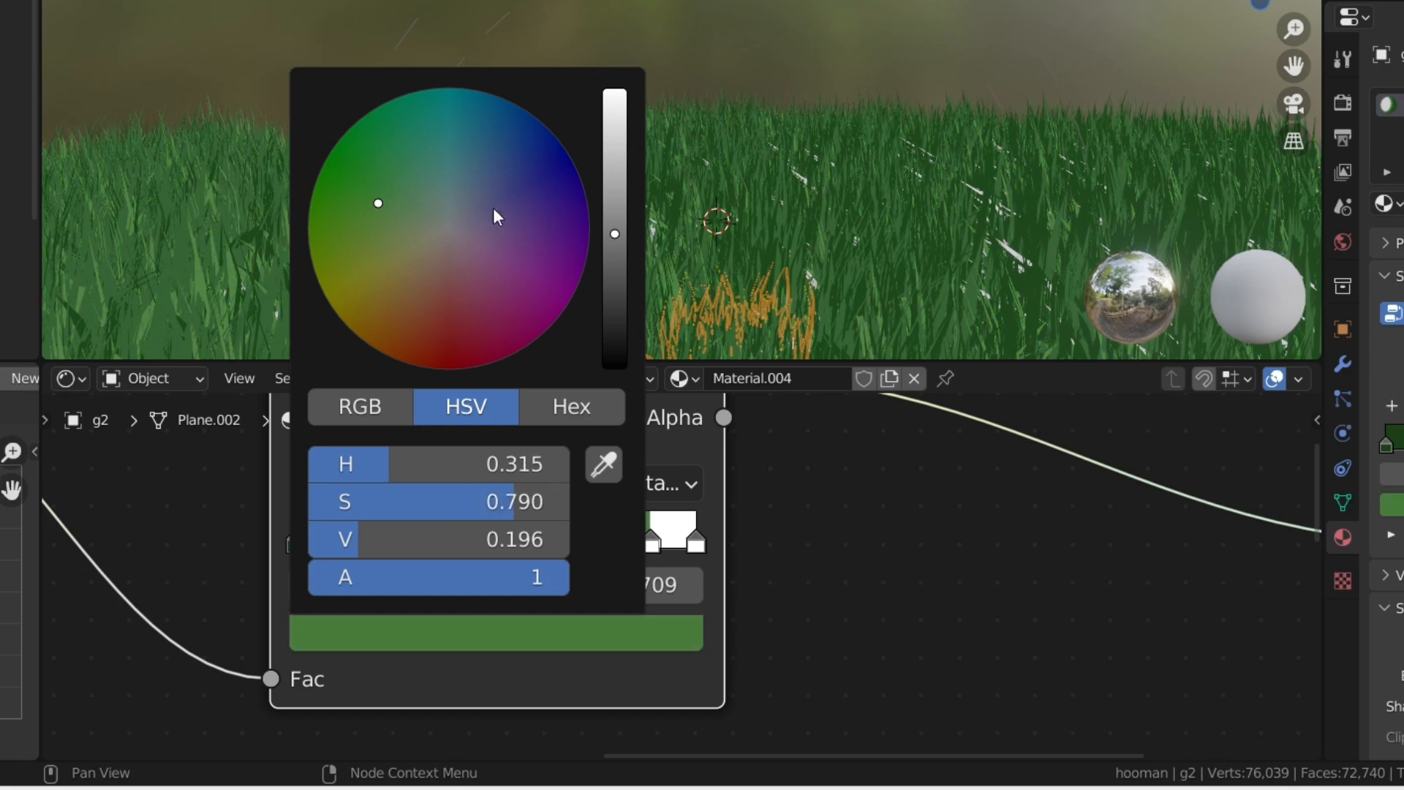
pyautogui.moveTo(614, 233); pyautogui.dragTo(614, 209)
pyautogui.scroll(-4, 1059, 78)
pyautogui.moveTo(1059, 78); pyautogui.dragTo(1082, 110, button='middle')
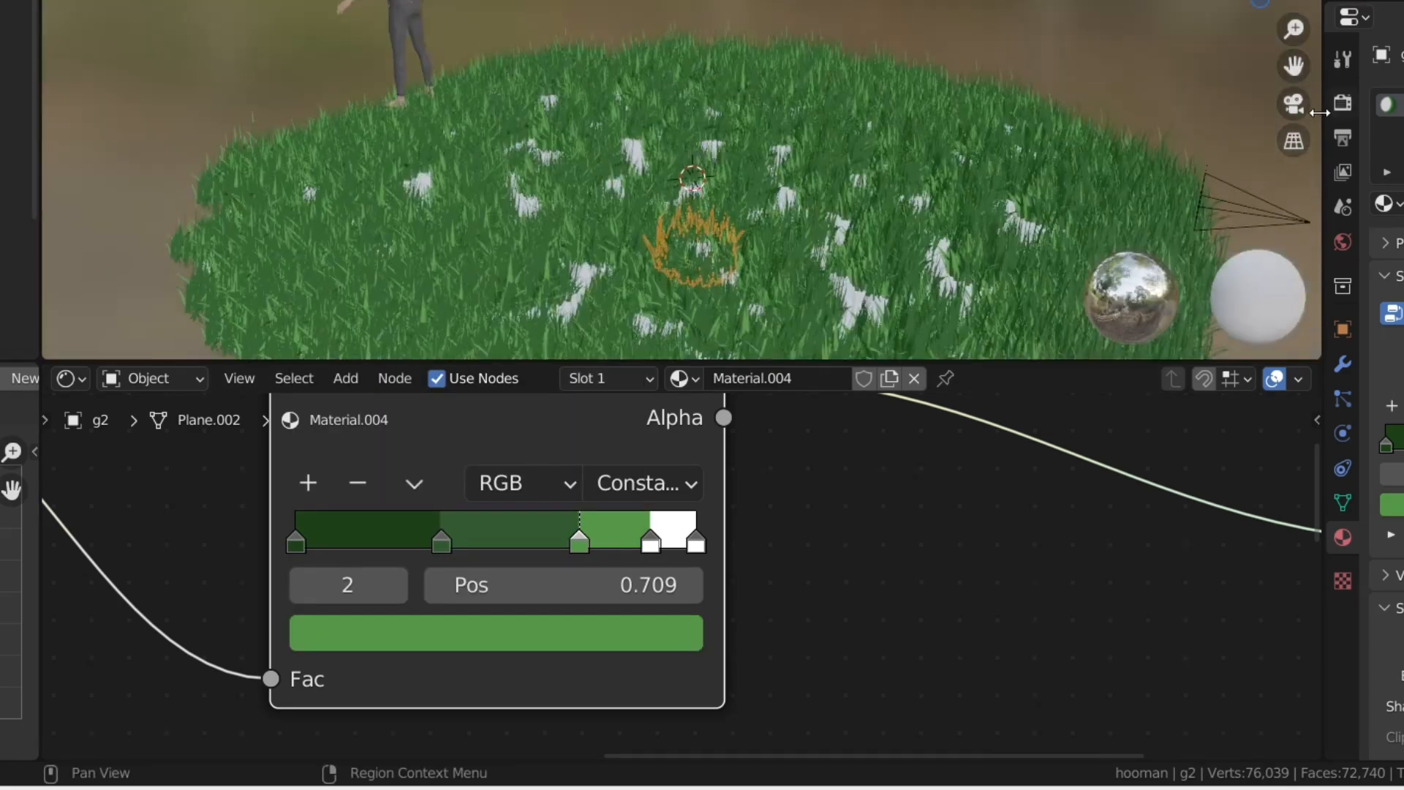
# Color the ColorRamp's fourth stop light green with hue 0.299, saturation 0.864 and value 1.000
pyautogui.click(1294, 103)
pyautogui.click(650, 542)
pyautogui.click(621, 622)
pyautogui.moveTo(436, 210); pyautogui.dragTo(366, 213)
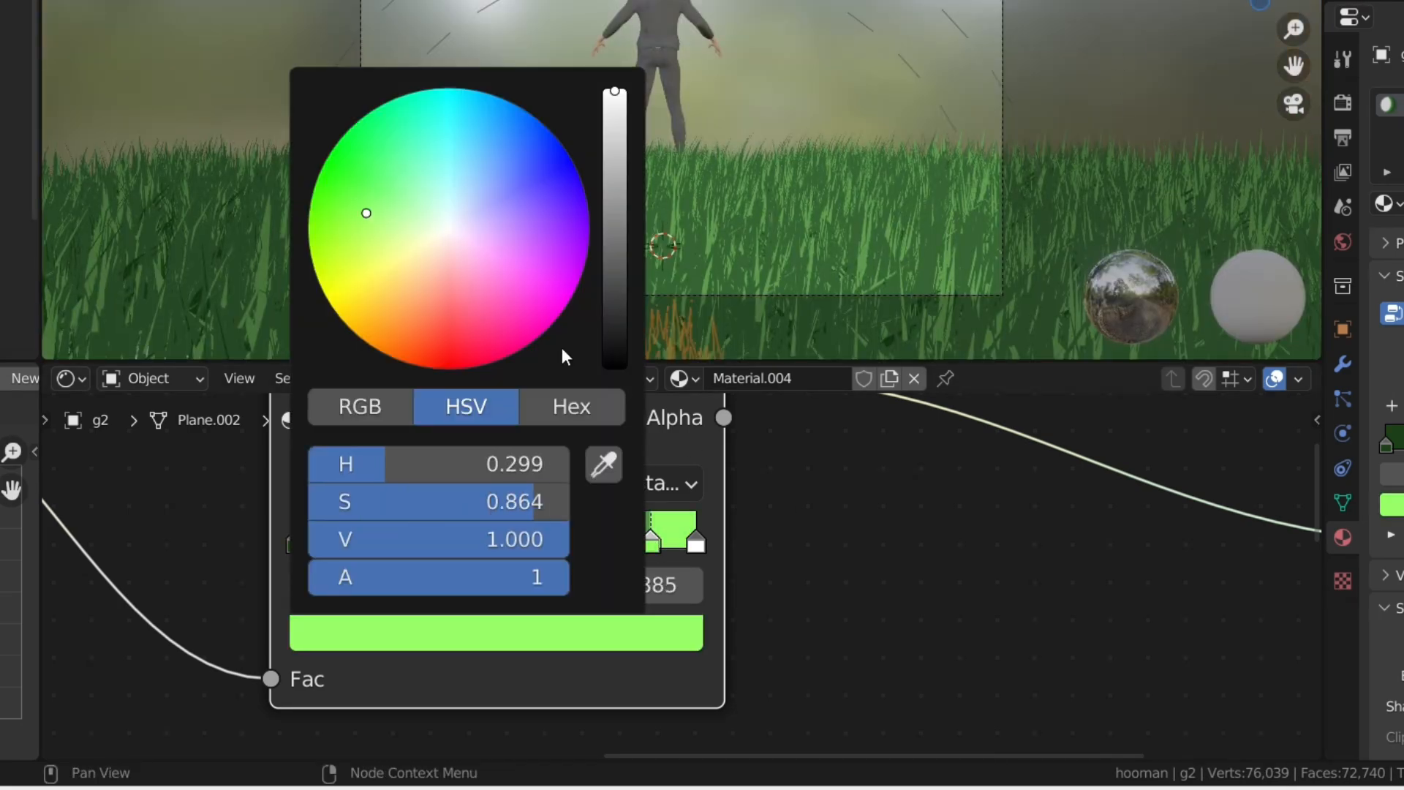
# Move the ColorRamp's fourth stop close to the third and the second to 0.603, and play the animation through the camera
pyautogui.click(574, 542)
pyautogui.moveTo(649, 544)
pyautogui.mouseDown()
pyautogui.moveTo(604, 558)
pyautogui.moveTo(655, 563)
pyautogui.mouseUp()
pyautogui.click(576, 543)
pyautogui.click(695, 543)
pyautogui.moveTo(441, 543); pyautogui.dragTo(542, 548)
pyautogui.moveTo(585, 241); pyautogui.dragTo(614, 285, button='middle')
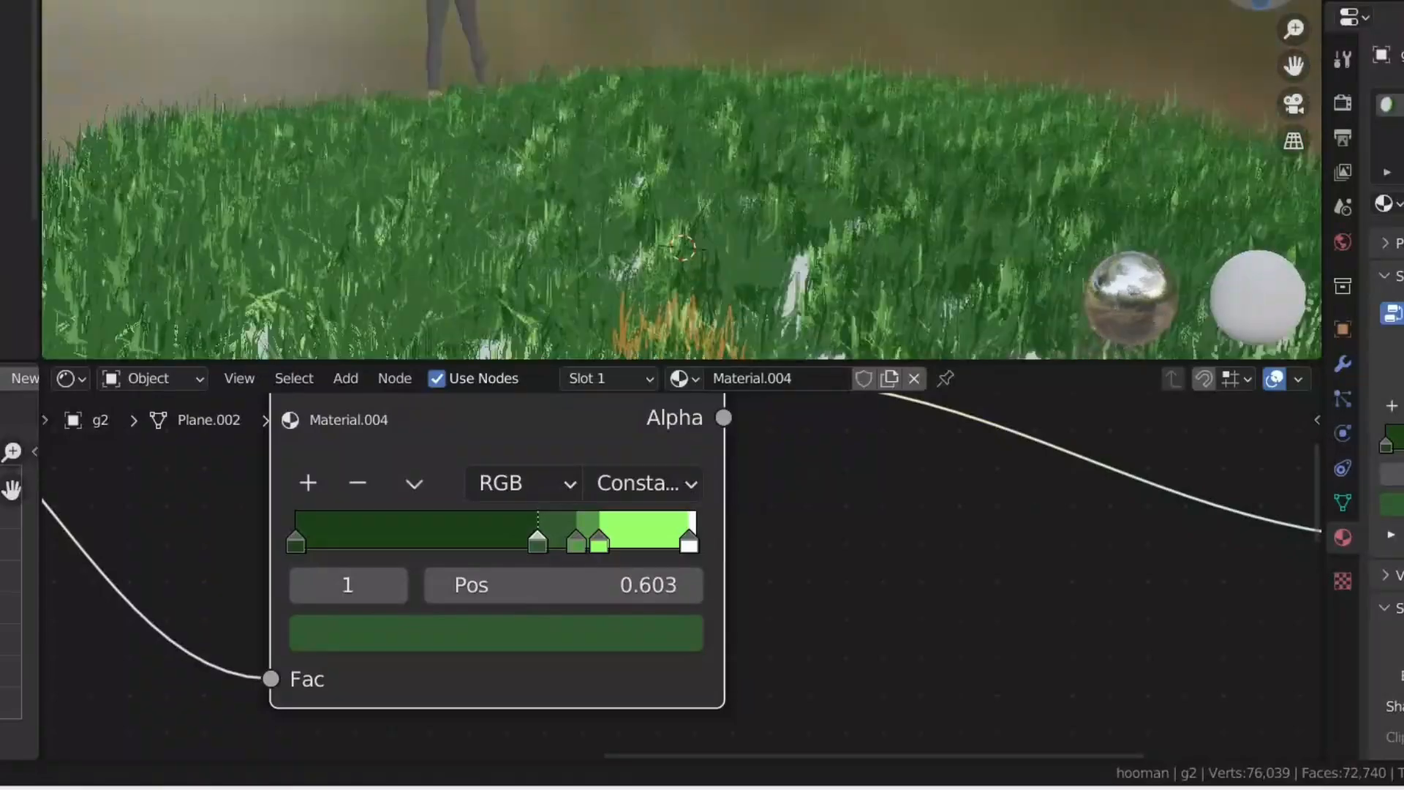
pyautogui.click(1292, 104)
pyautogui.press('space')
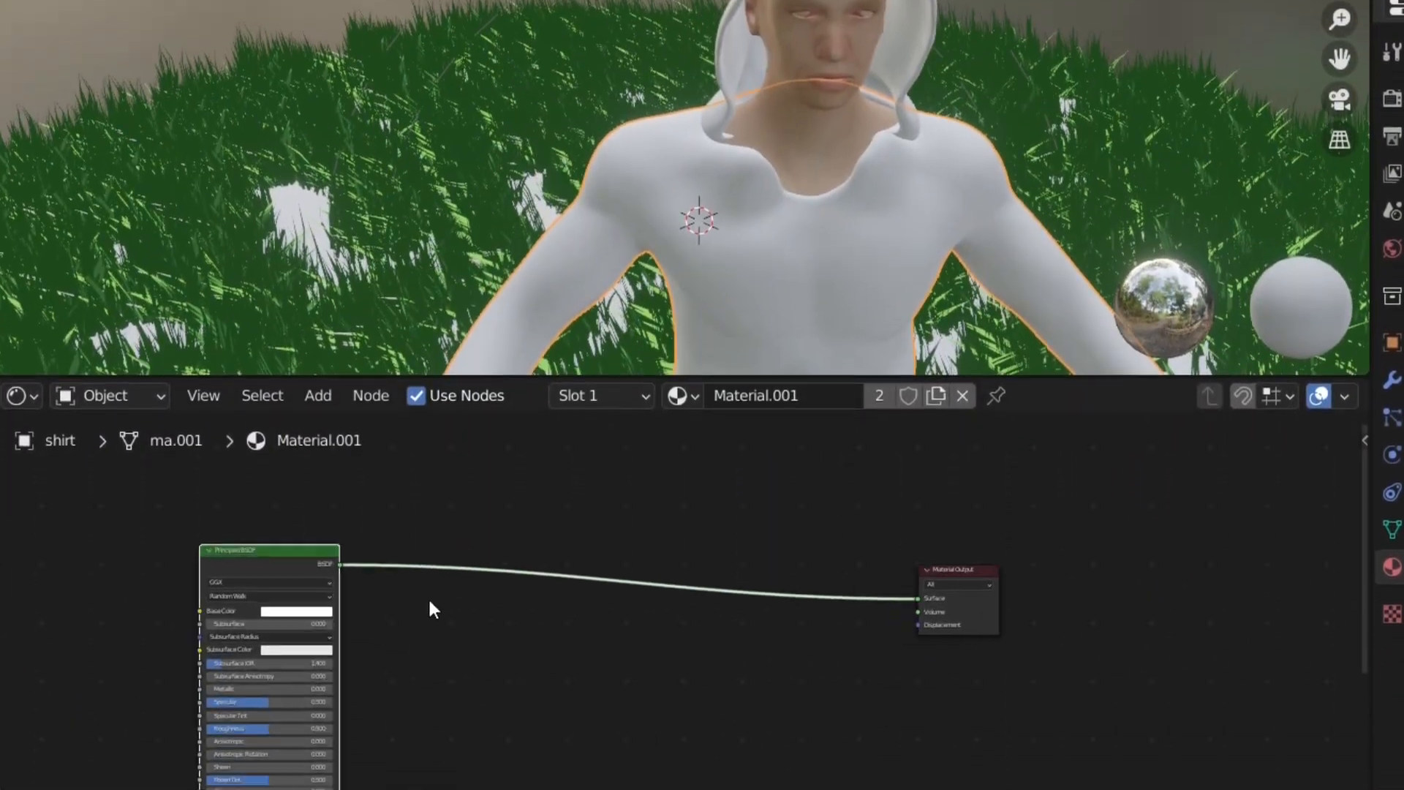
# Insert a Shader to RGB node between the shirt material's Principled BSDF and Material Output
pyautogui.scroll(2, 430, 713)
pyautogui.hotkey('shift', 'a')
pyautogui.click(431, 495)
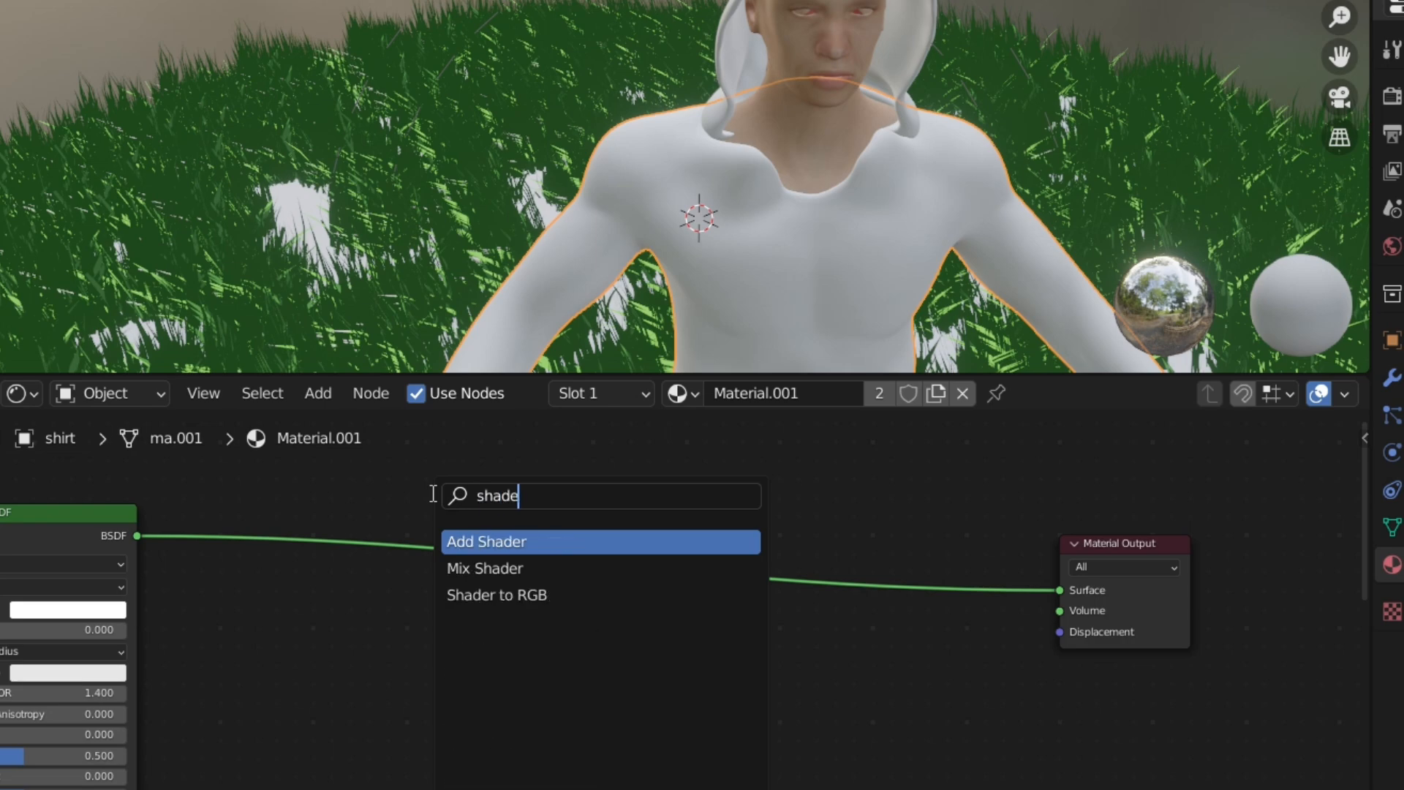
pyautogui.press('Return')
pyautogui.write('color')
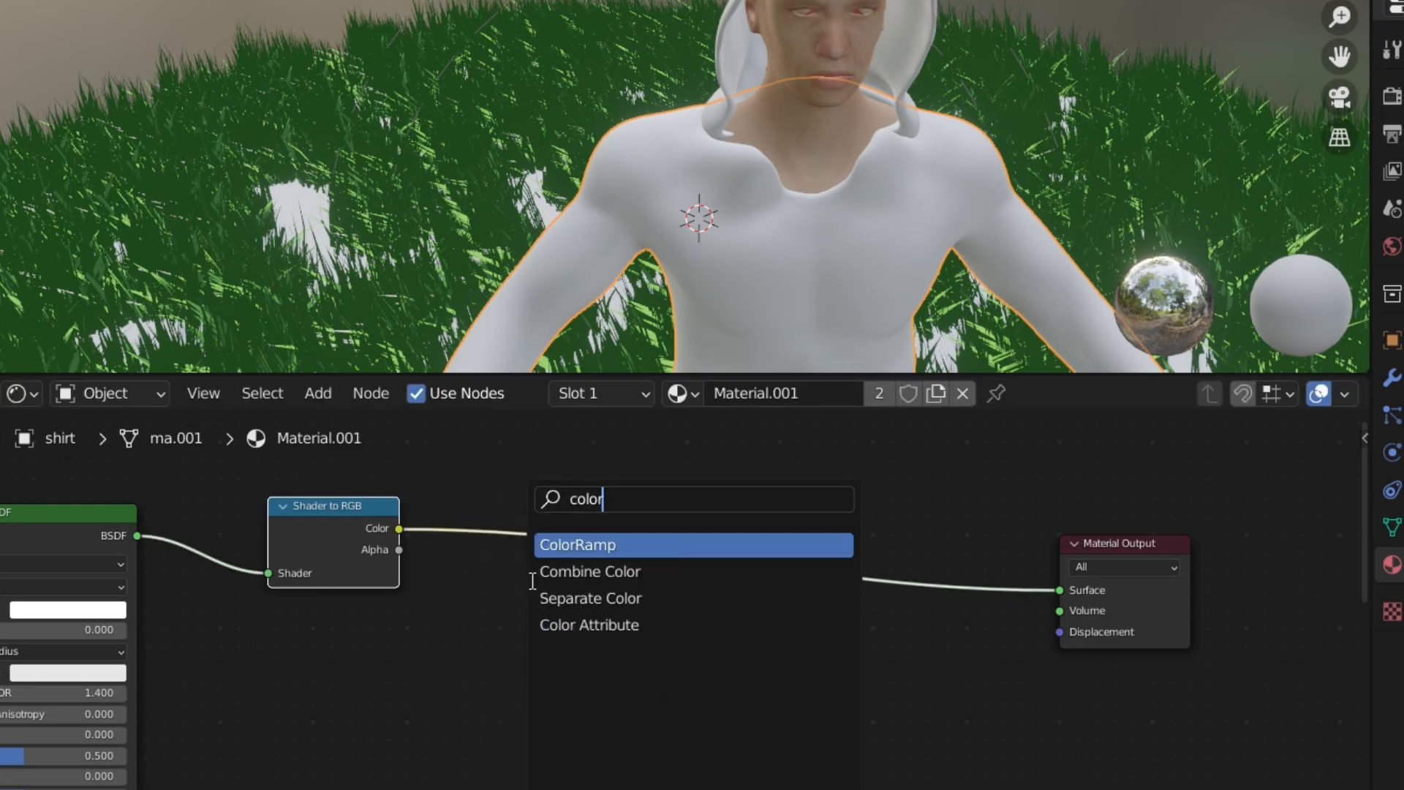
pyautogui.press('Return')
# Copy the grass material's ColorRamp and insert it between the shirt material's Shader to RGB and Material Output nodes
pyautogui.click(585, 630)
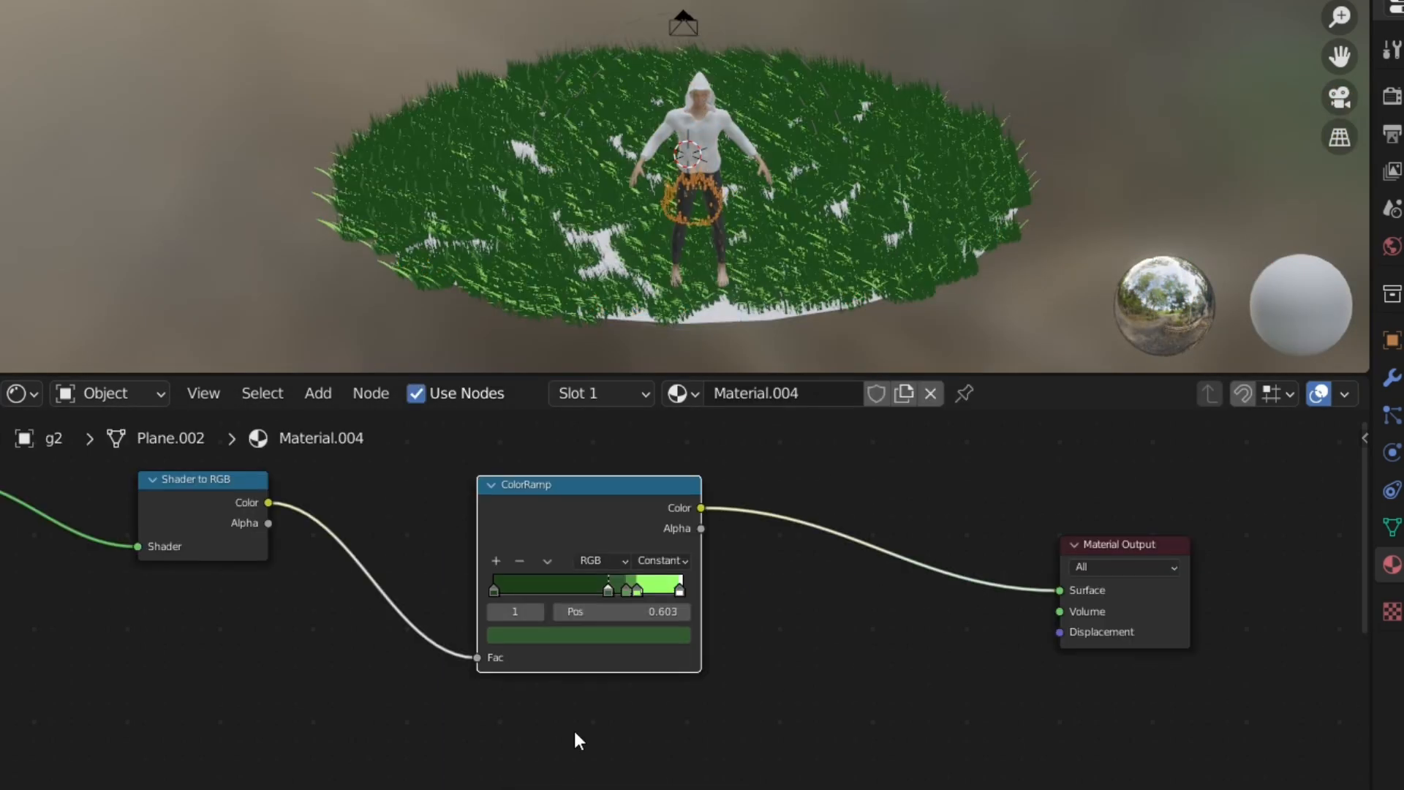
pyautogui.scroll(2, 556, 600)
pyautogui.hotkey('shift', 'd')
pyautogui.hotkey('ctrl', 'z')
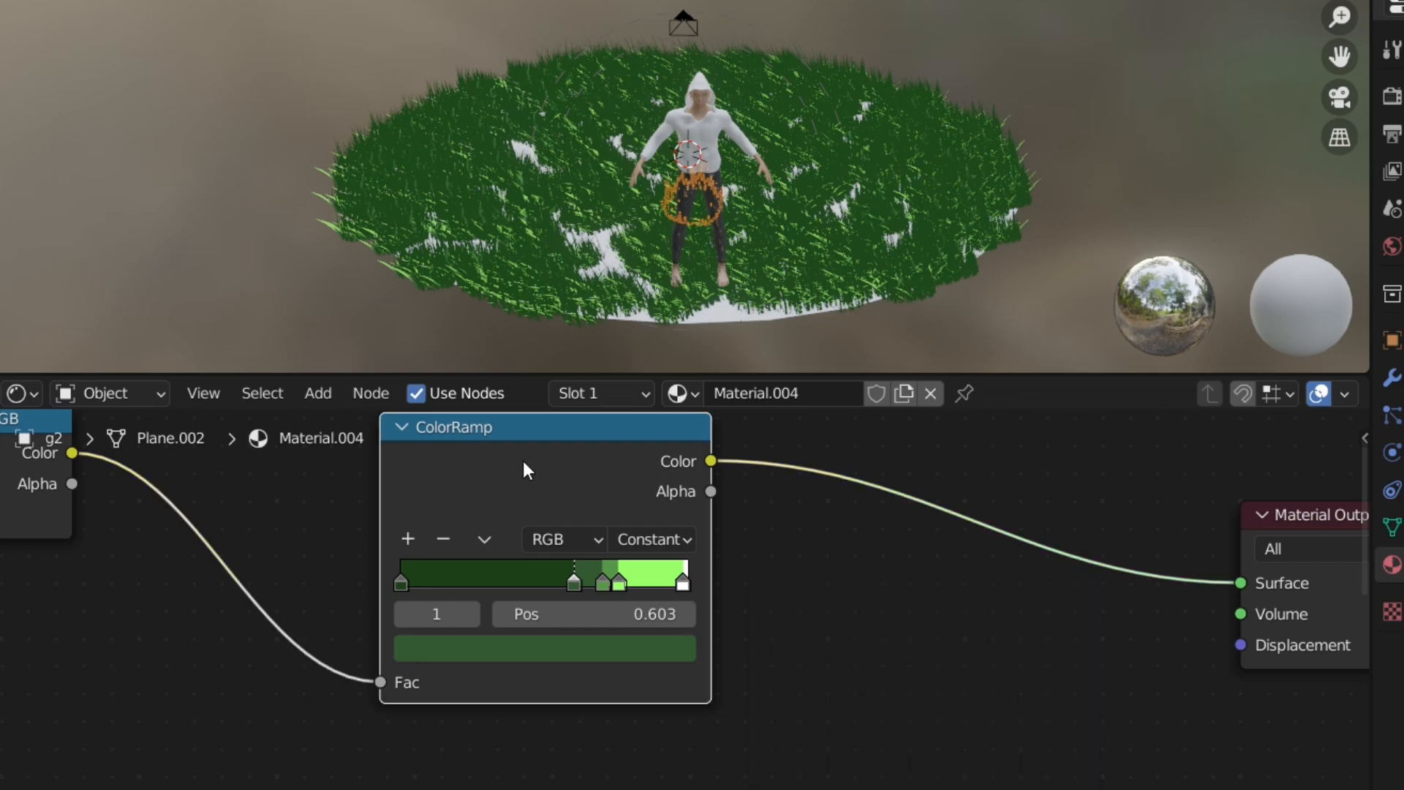
pyautogui.hotkey('ctrl', 'c')
pyautogui.click(704, 139)
pyautogui.hotkey('ctrl', 'v')
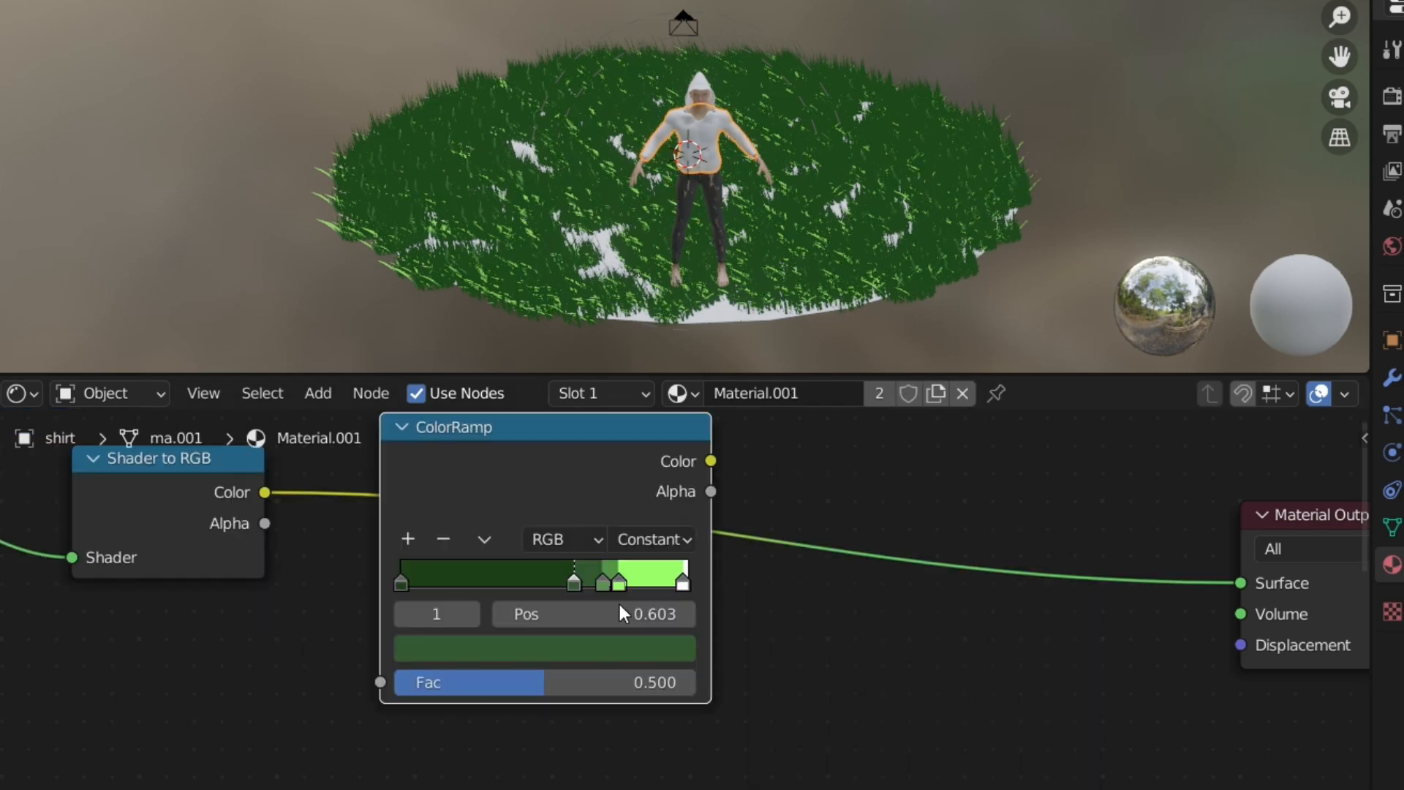
pyautogui.moveTo(557, 442); pyautogui.dragTo(631, 467)
# Recolor the shirt ColorRamp's third stop, at position 0.701, gray with RGB values of 0.090
pyautogui.click(1053, 33)
pyautogui.scroll(8, 915, 75)
pyautogui.moveTo(914, 75); pyautogui.dragTo(987, 139, button='middle')
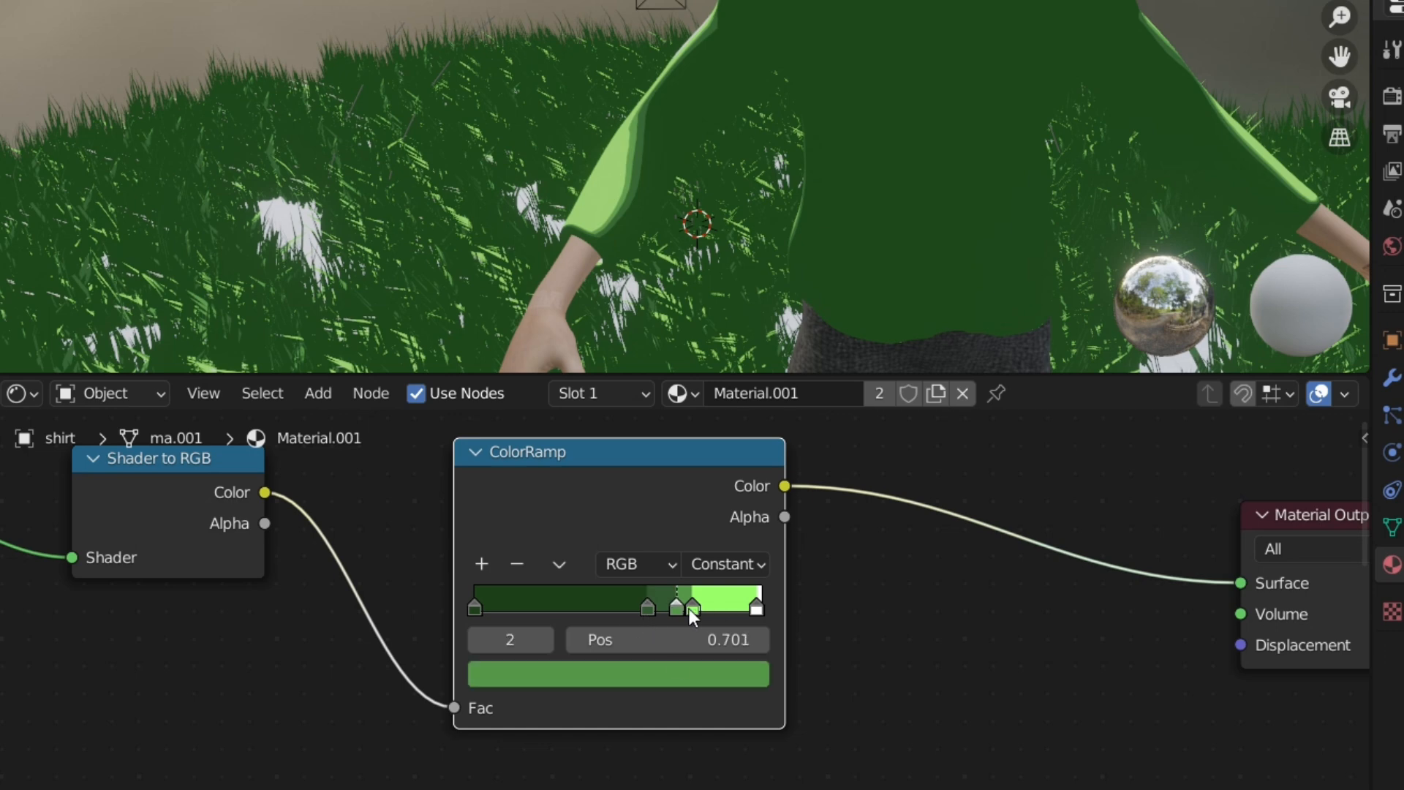
pyautogui.click(584, 673)
pyautogui.press('Return')
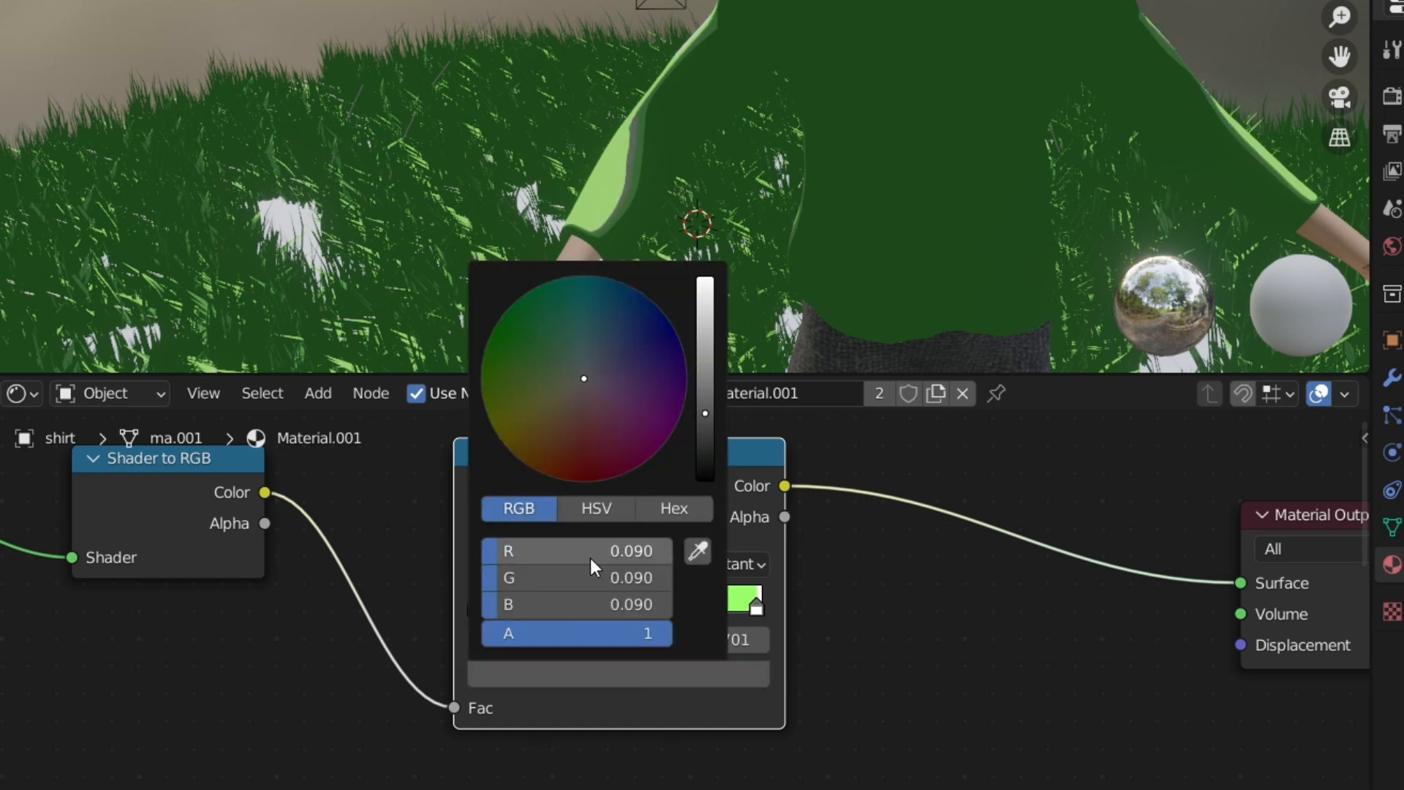
# Recolor the shirt ColorRamp's second stop, at position 0.606, an opaque dark gray
pyautogui.click(645, 607)
pyautogui.click(585, 674)
pyautogui.press('Return')
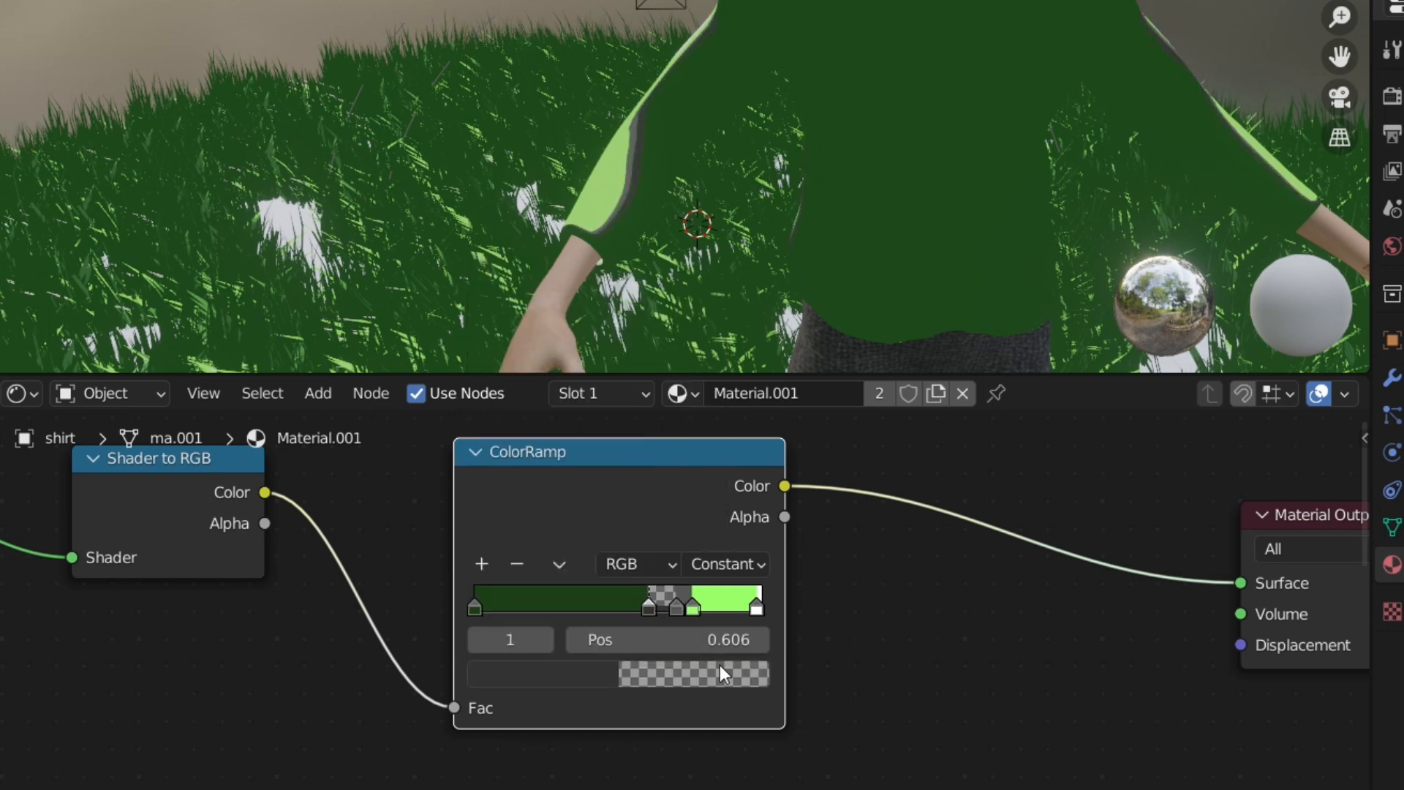
pyautogui.click(651, 610)
pyautogui.click(585, 673)
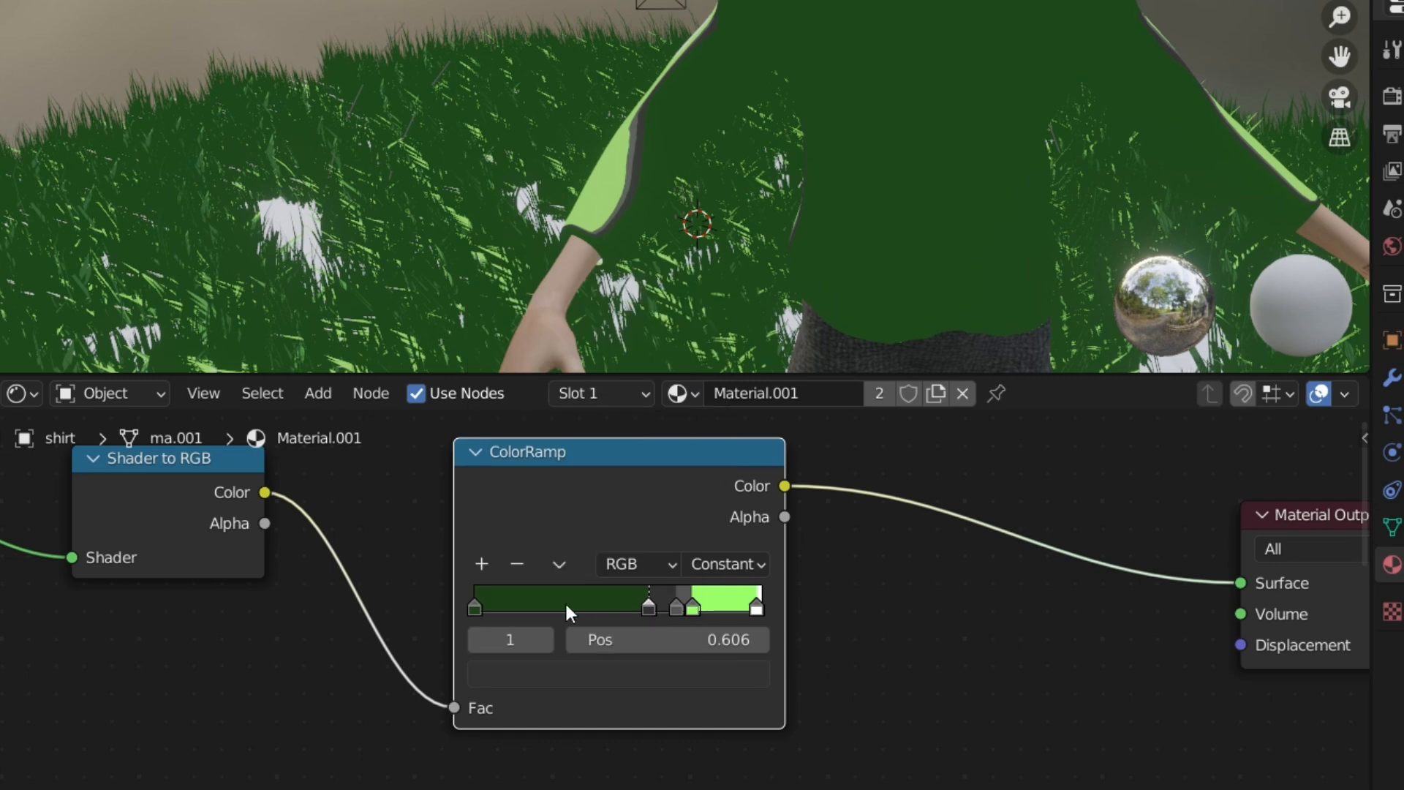
# Set the shirt ColorRamp's first stop to near-black RGB 0.012 and its fourth stop to light gray RGB 0.316
pyautogui.click(469, 607)
pyautogui.click(585, 674)
pyautogui.press('Return')
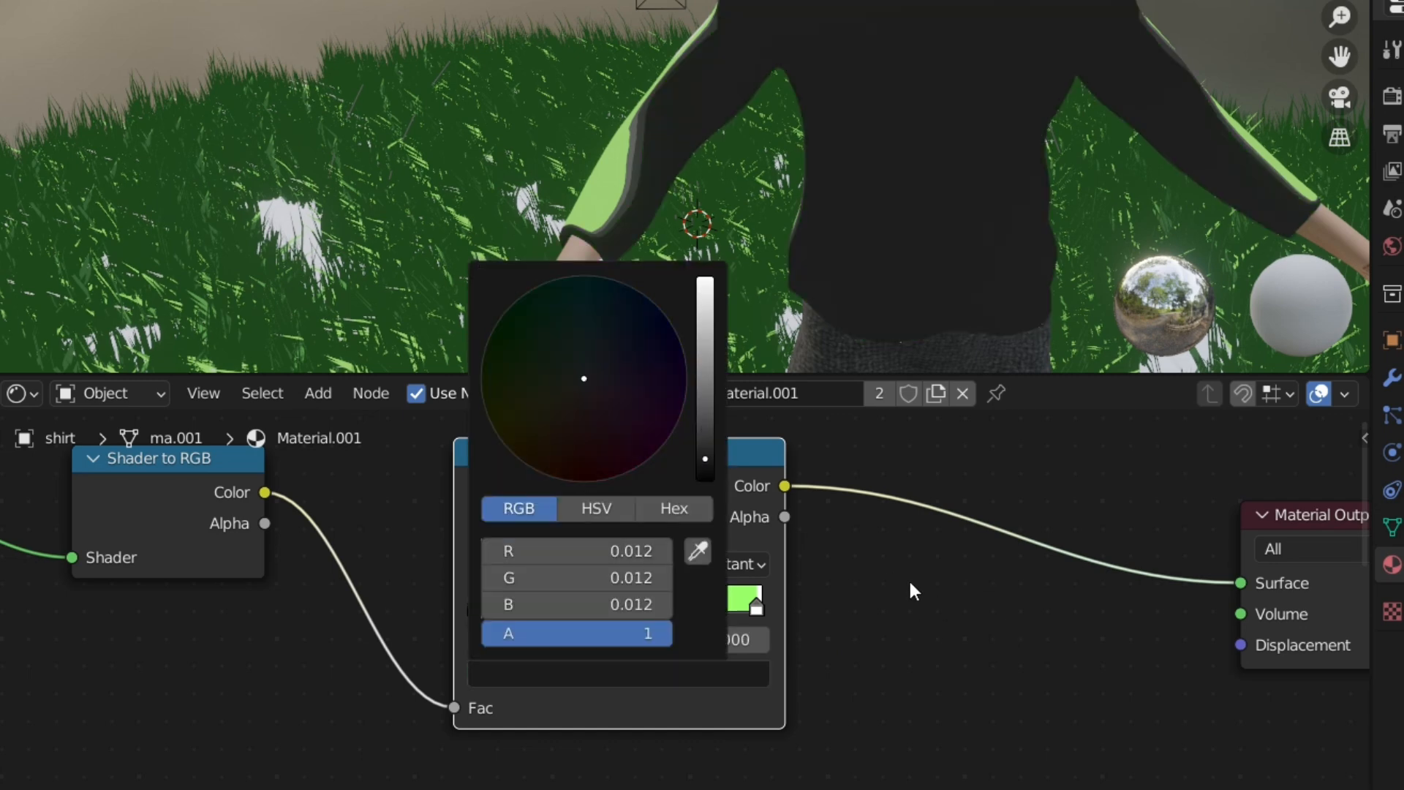
pyautogui.click(692, 607)
pyautogui.click(677, 670)
pyautogui.moveTo(542, 551); pyautogui.dragTo(541, 604)
pyautogui.press('Return')
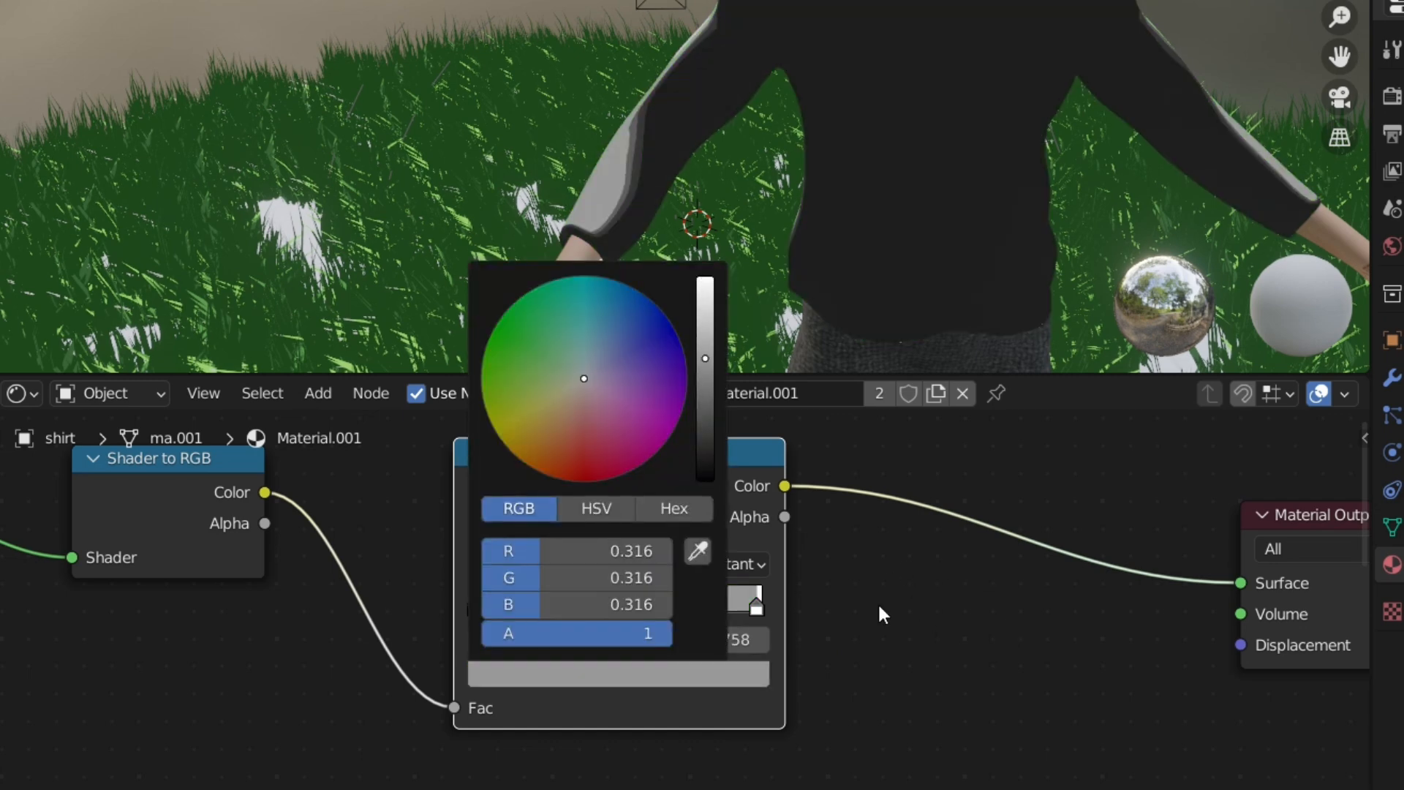
# Move the shirt ColorRamp's second and third stops toward the dark end and its fourth stop near the light end
pyautogui.click(758, 607)
pyautogui.moveTo(649, 607); pyautogui.dragTo(551, 627)
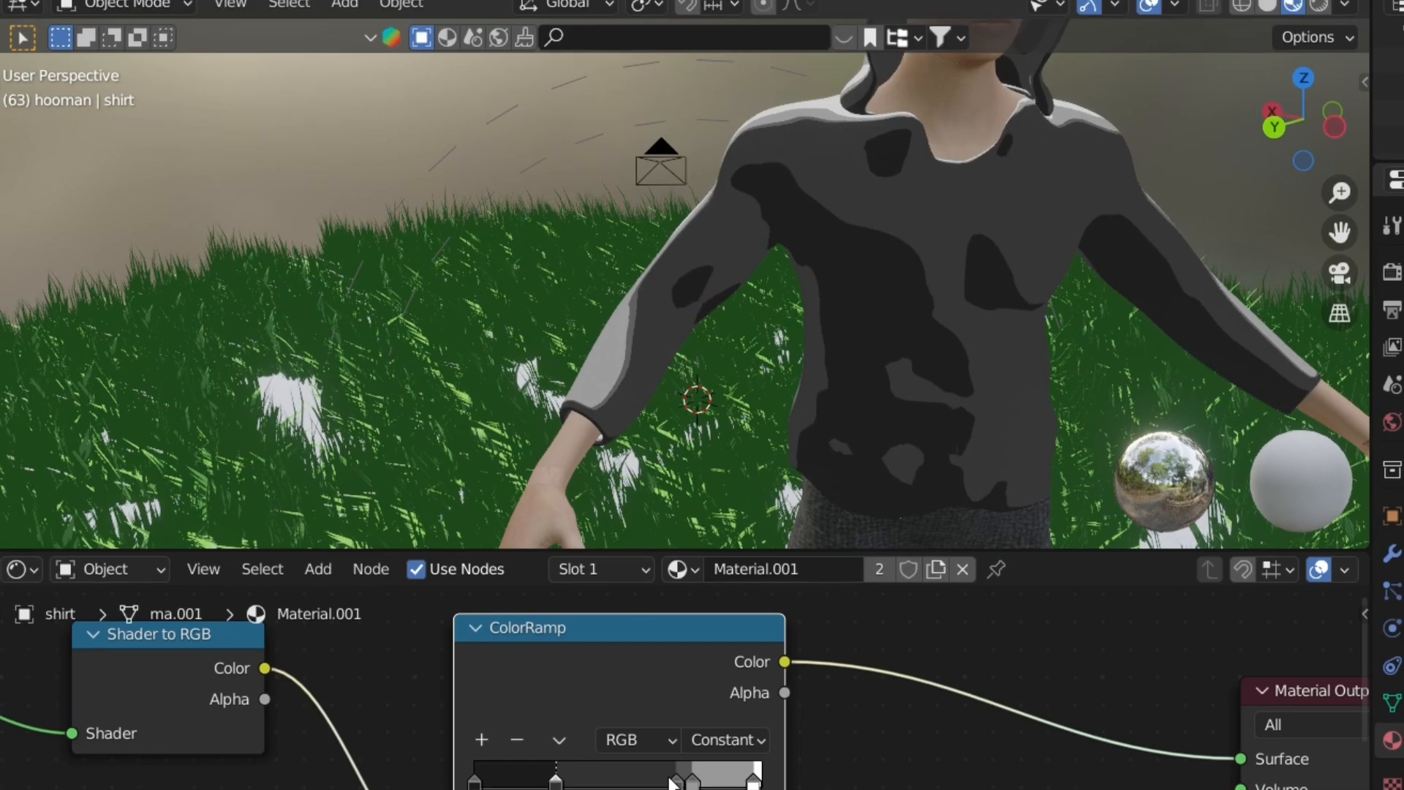
pyautogui.moveTo(673, 783); pyautogui.dragTo(588, 781)
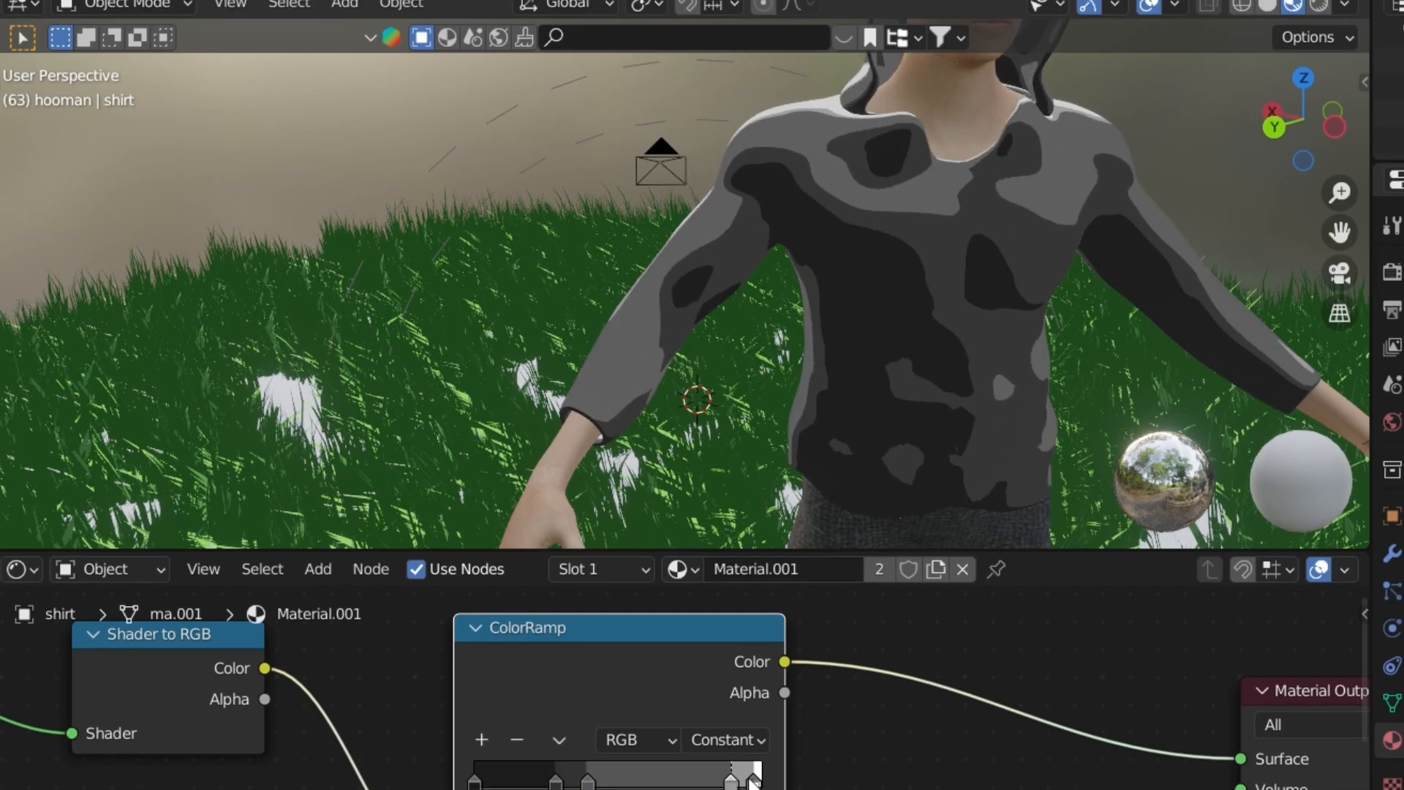
pyautogui.moveTo(554, 785); pyautogui.dragTo(628, 784)
pyautogui.moveTo(550, 783); pyautogui.dragTo(569, 783)
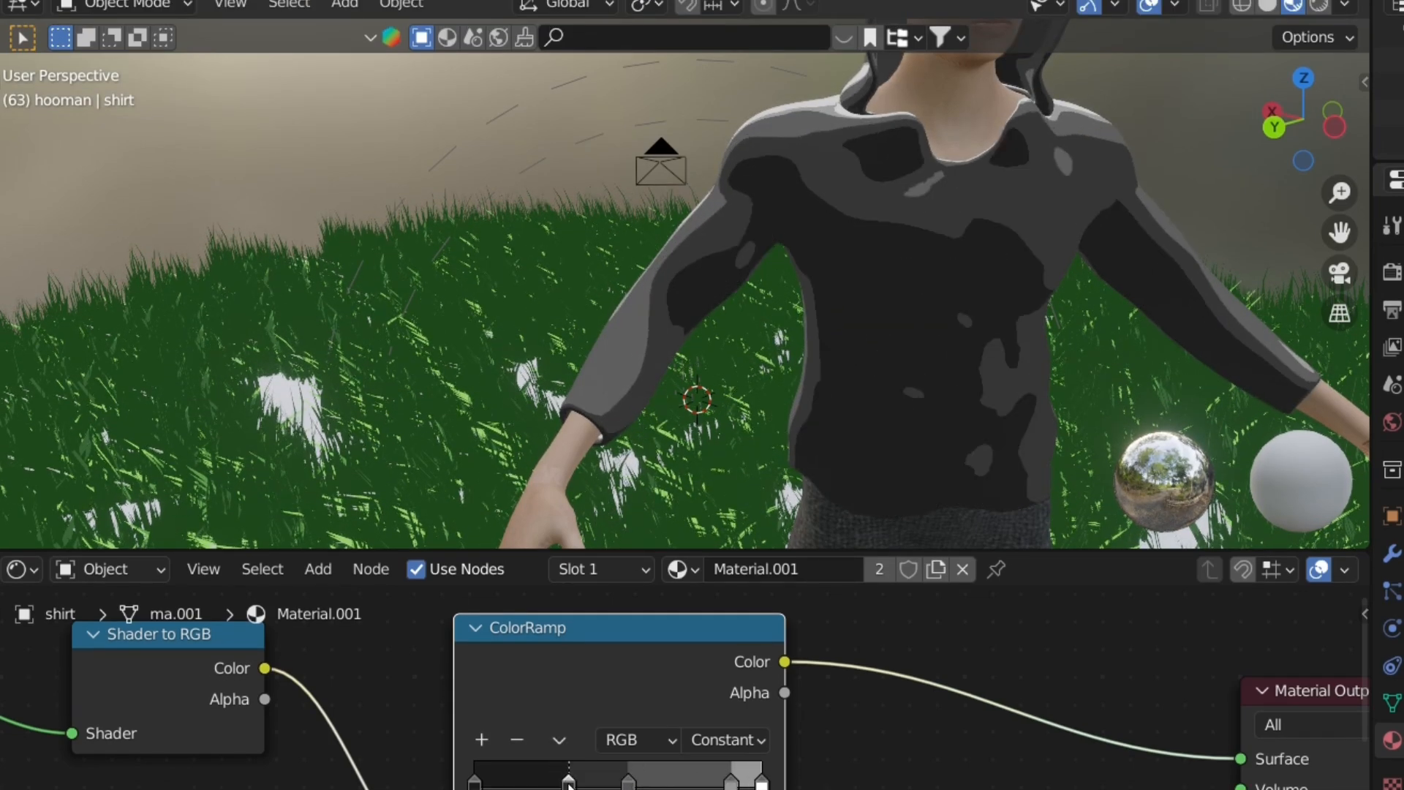
# Darken the shirt ColorRamp's first stop to near-black, add another dark stop beside it and adjust the dark stops' spacing
pyautogui.click(475, 784)
pyautogui.click(584, 789)
pyautogui.moveTo(705, 607); pyautogui.dragTo(705, 647)
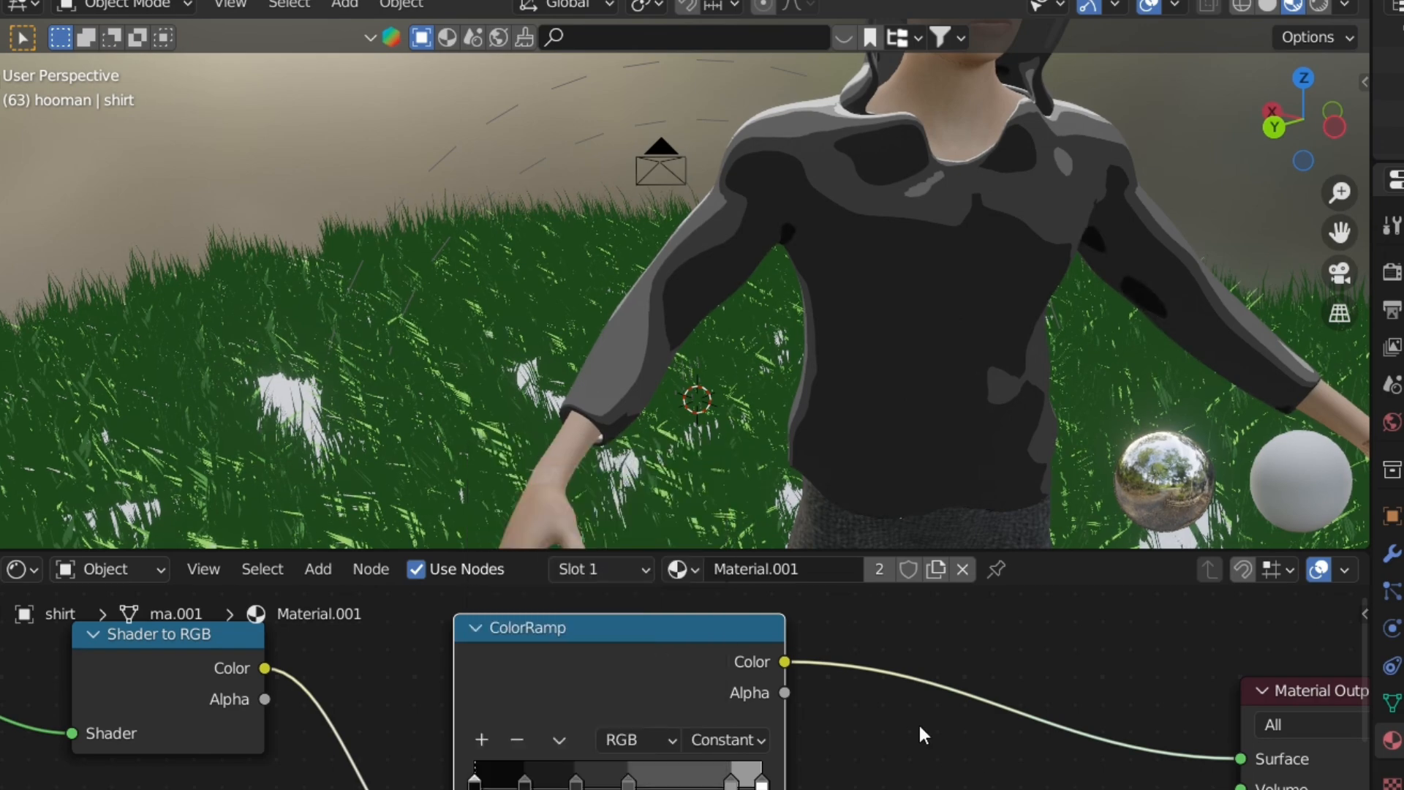
pyautogui.moveTo(535, 783); pyautogui.dragTo(550, 783)
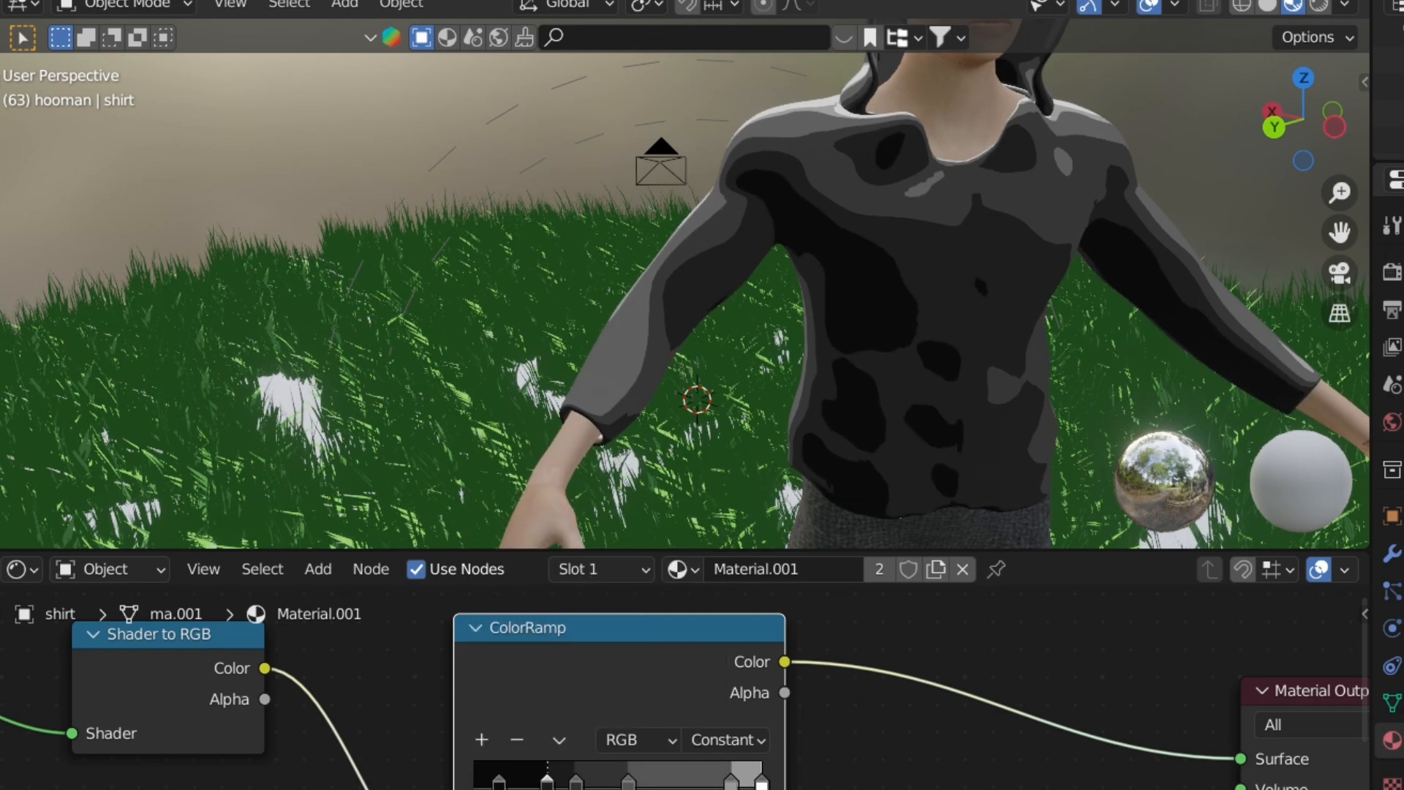
# Replace all nodes of the trousers' material with a copy of the shirt material's toon node setup
pyautogui.moveTo(1266, 138); pyautogui.dragTo(1389, 138)
pyautogui.scroll(-3, 924, 314)
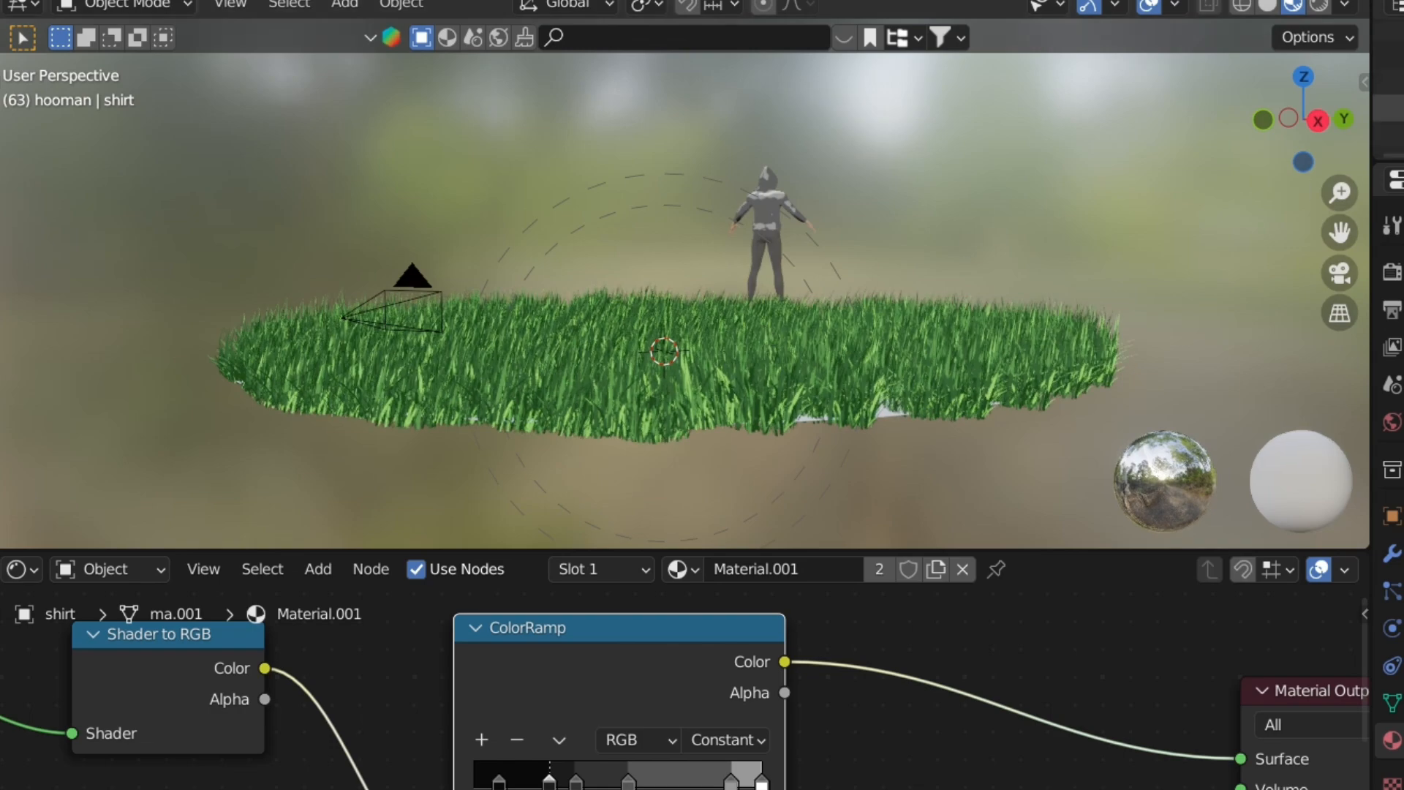
pyautogui.moveTo(1302, 119); pyautogui.dragTo(1083, 219)
pyautogui.keyDown('ctrl'); pyautogui.moveTo(819, 724); pyautogui.dragTo(818, 789, button='middle'); pyautogui.keyUp('ctrl')
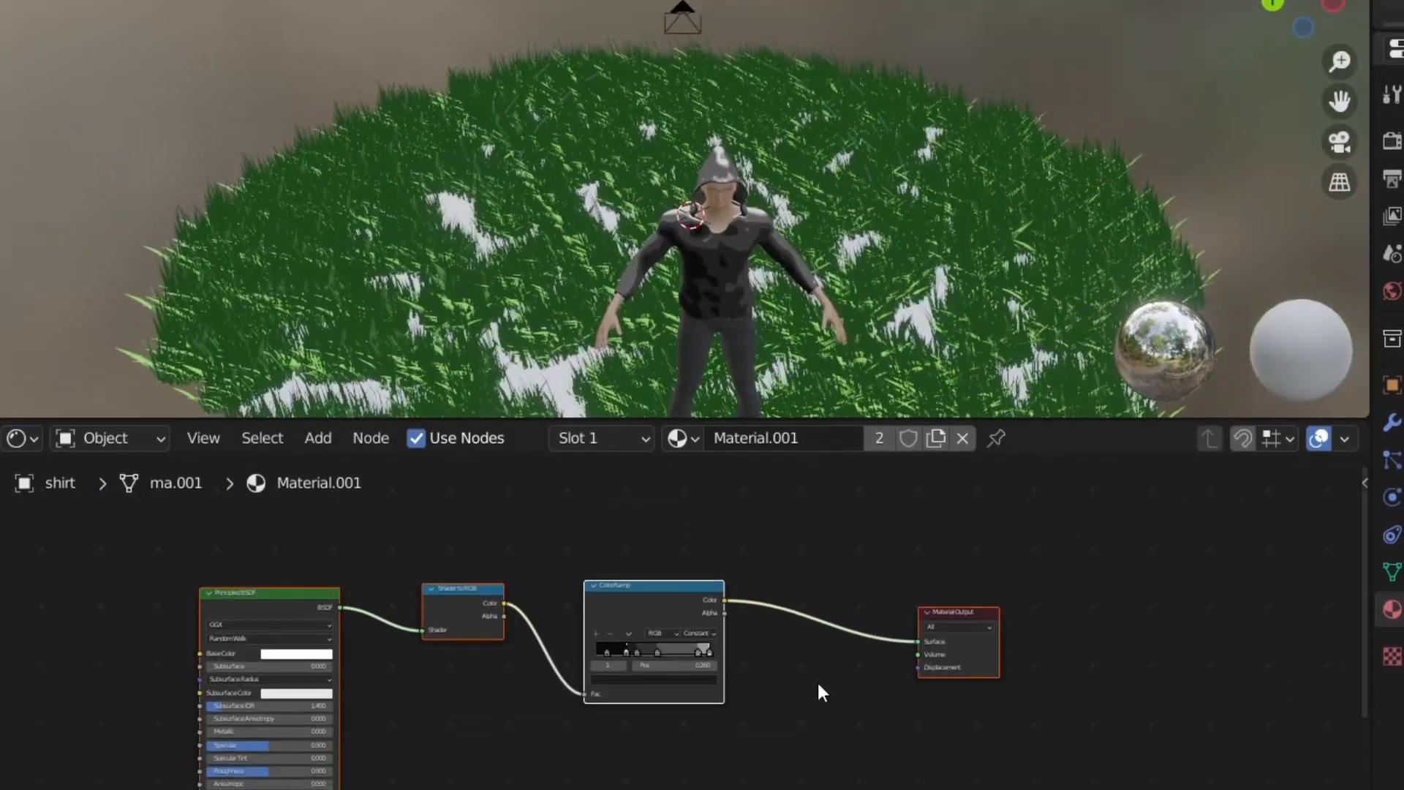
pyautogui.click(713, 208)
pyautogui.press('a')
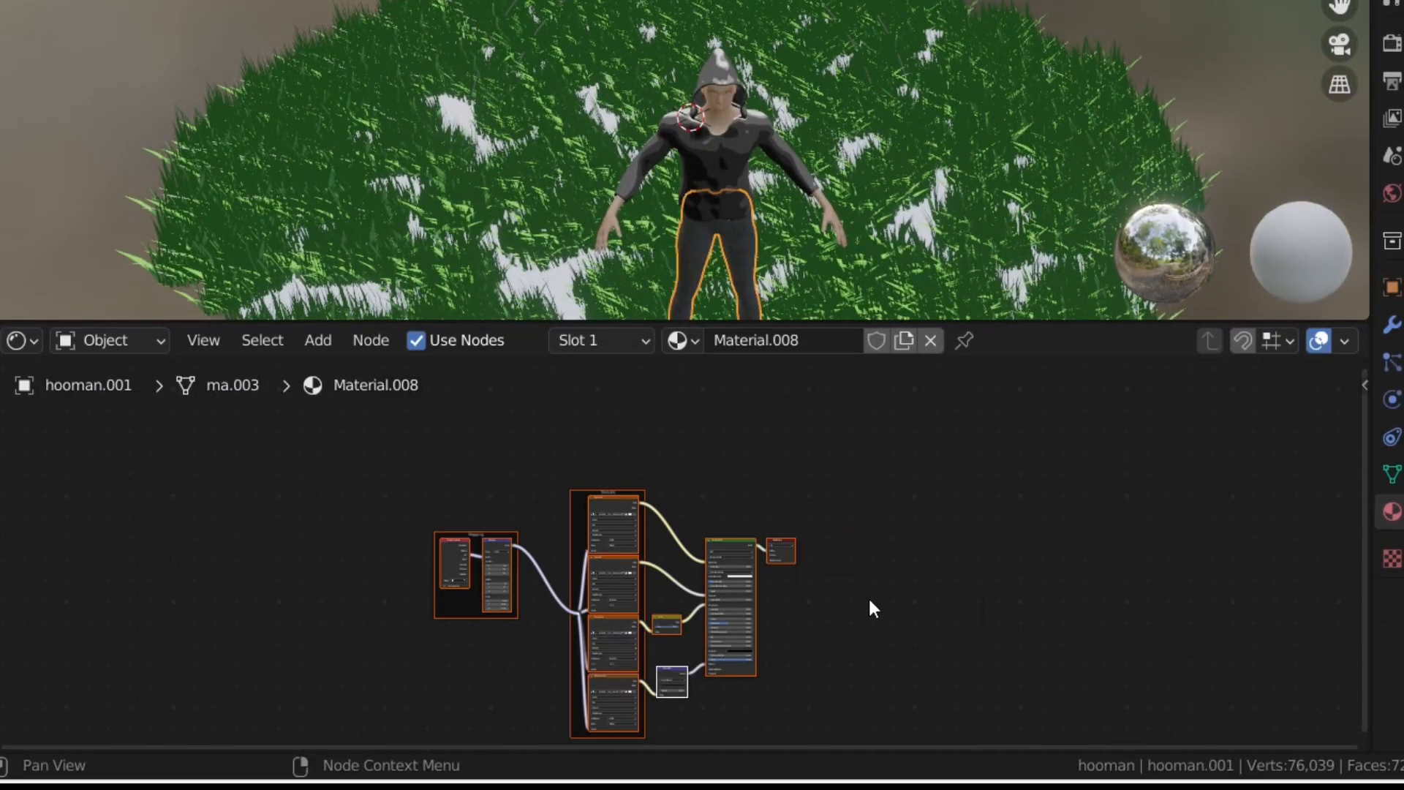
pyautogui.press('x')
pyautogui.hotkey('ctrl', 'v')
pyautogui.click(870, 608)
# Examine the hooded character's toon shading up close and through the scene camera
pyautogui.scroll(3, 761, 99)
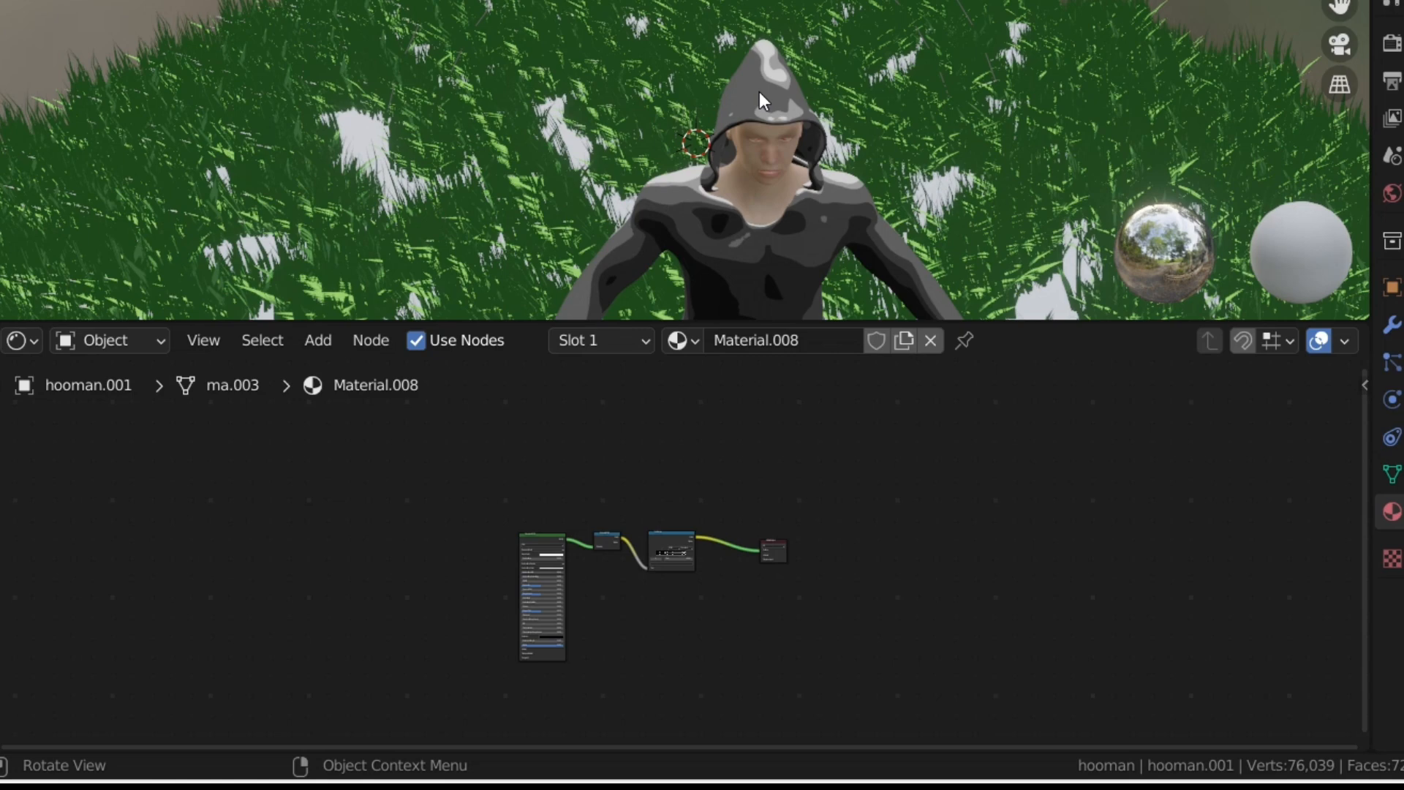
pyautogui.scroll(12, 557, 520)
pyautogui.click(557, 520)
pyautogui.hotkey('alt', 'a')
pyautogui.scroll(-8, 1016, 59)
pyautogui.scroll(2, 1017, 60)
pyautogui.moveTo(1016, 60); pyautogui.dragTo(1243, 29, button='middle')
pyautogui.click(1339, 44)
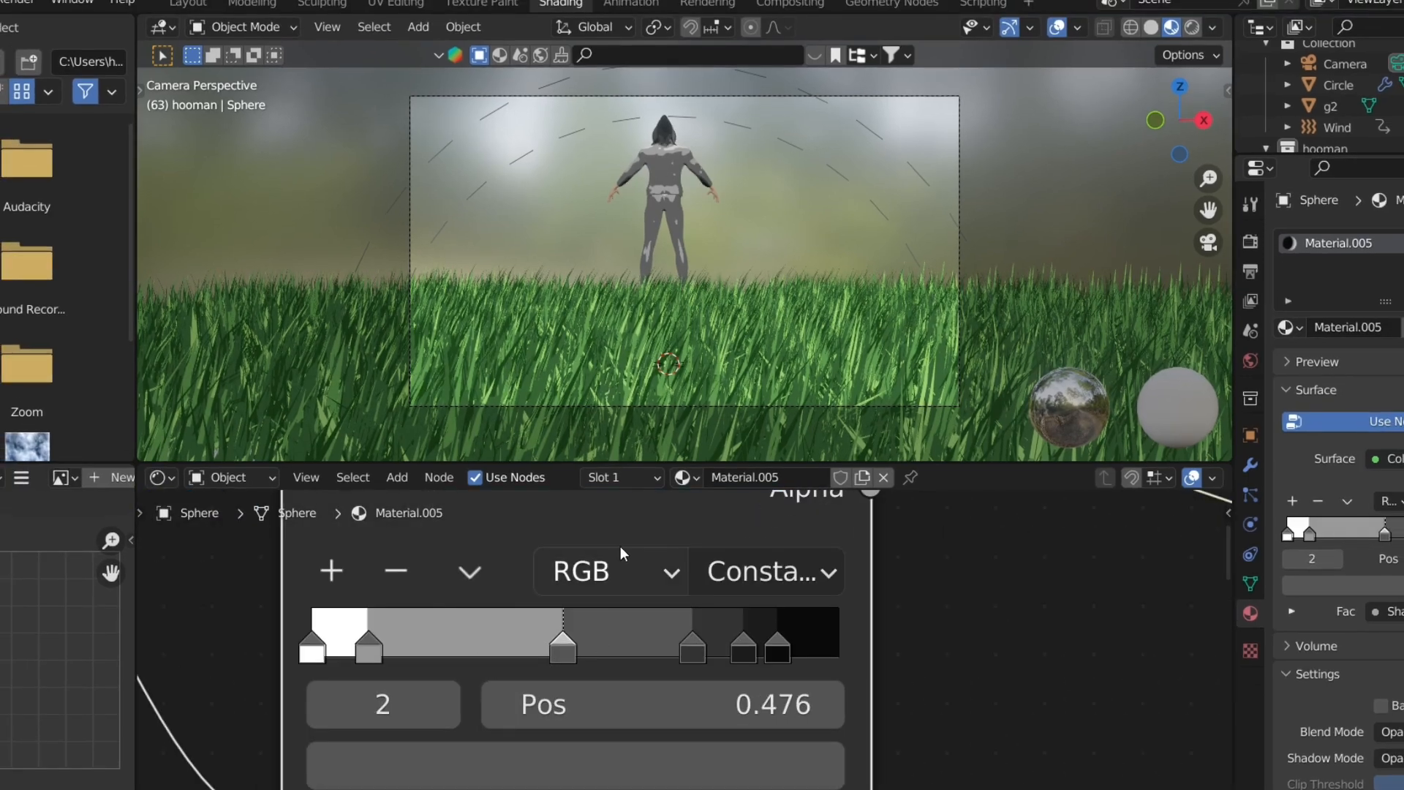
# Replace the shirt material's ColorRamp with a copy of the hood's white-to-black ramp, linked to the Material Output
pyautogui.scroll(-8, 620, 546)
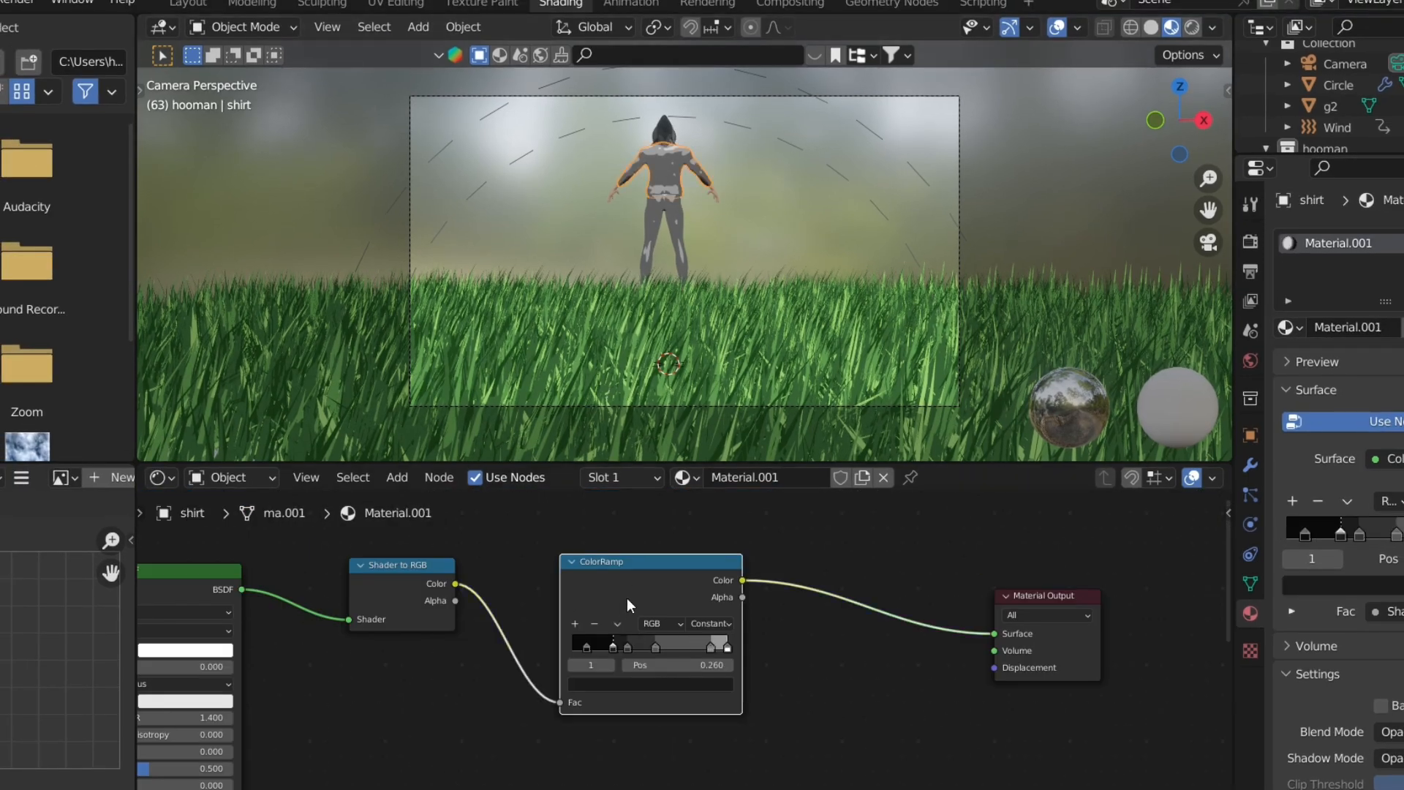
pyautogui.press('x')
pyautogui.hotkey('ctrl', 'v')
pyautogui.moveTo(991, 633); pyautogui.dragTo(994, 633)
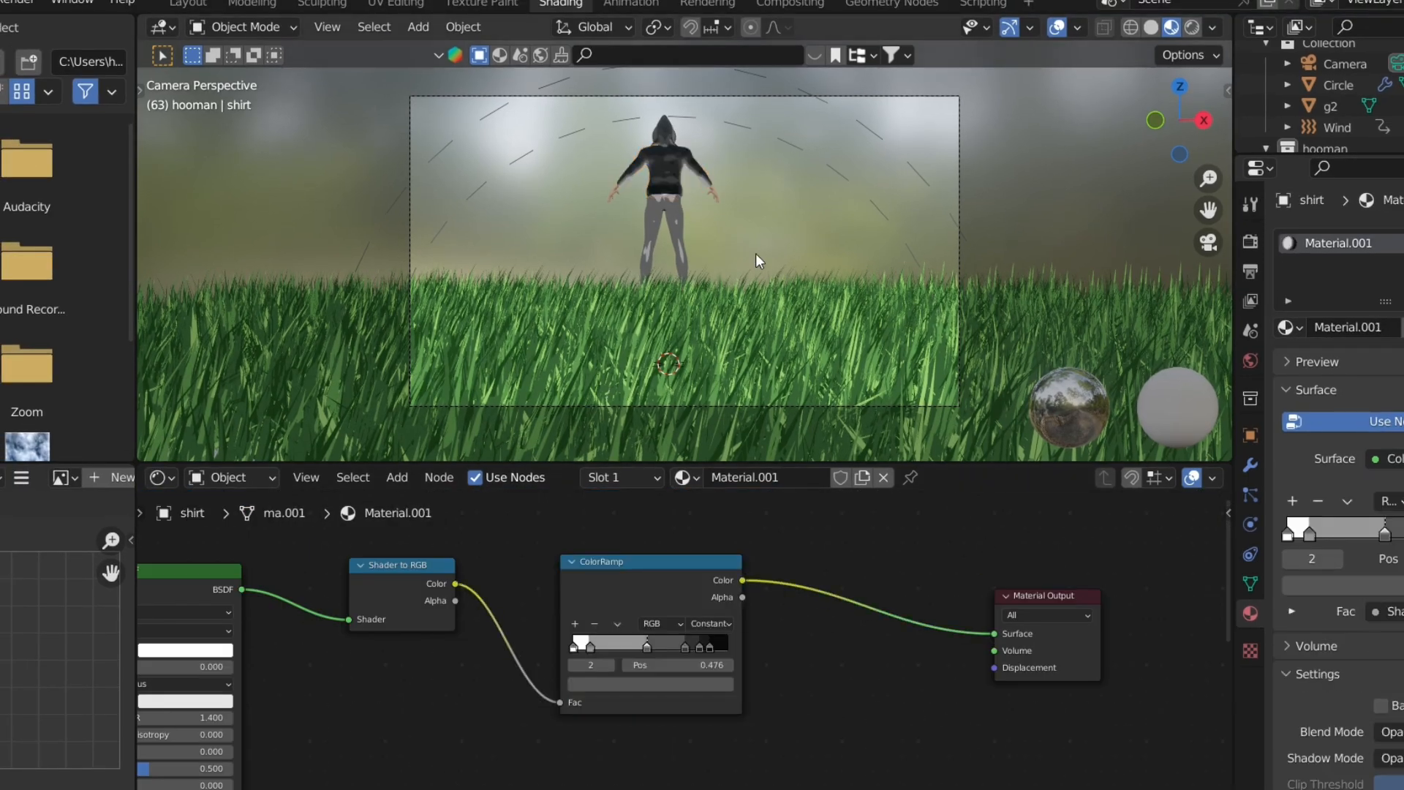
# Replace the trousers material's ColorRamp with a copy of the hood's white-to-black ramp
pyautogui.press('x')
pyautogui.moveTo(455, 583); pyautogui.dragTo(994, 650)
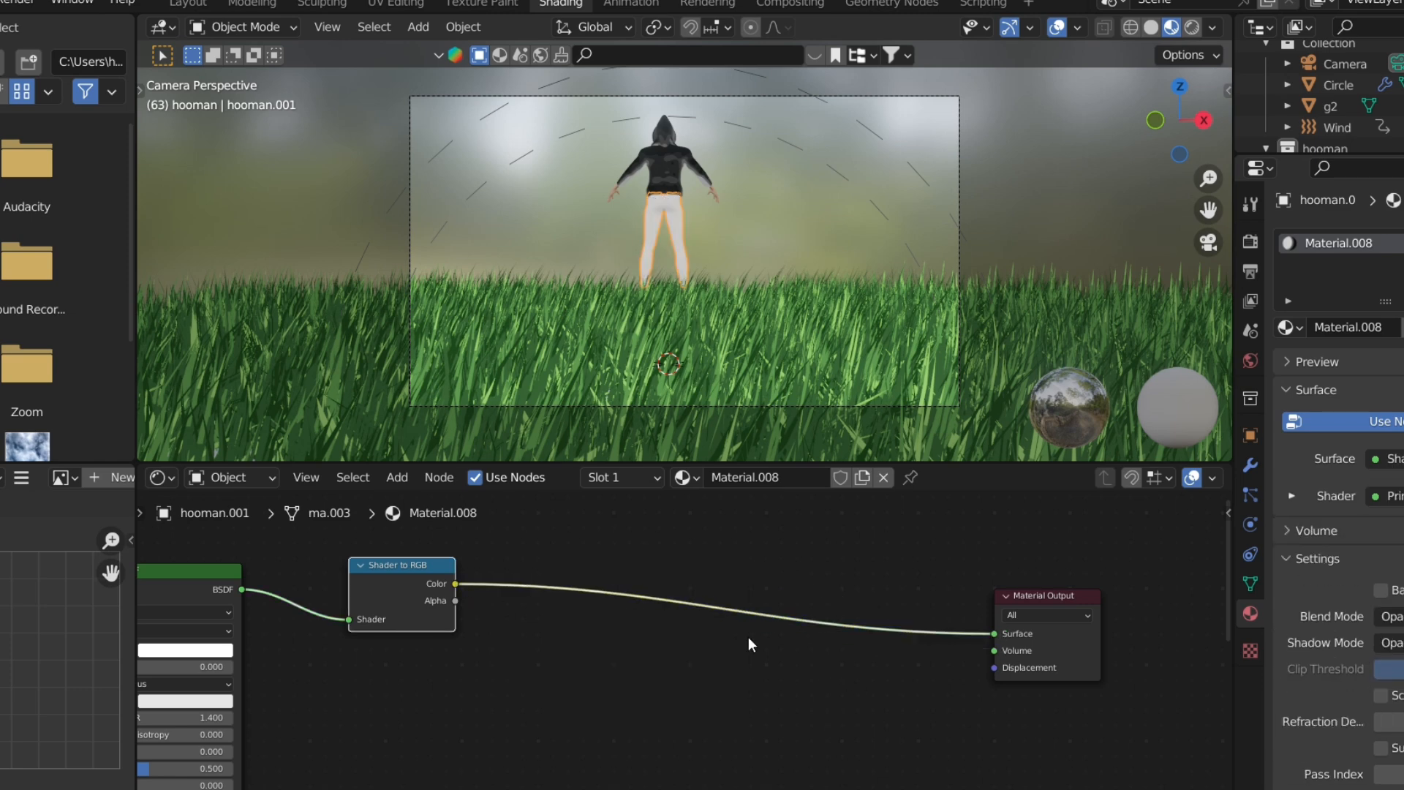
pyautogui.hotkey('ctrl', 'z')
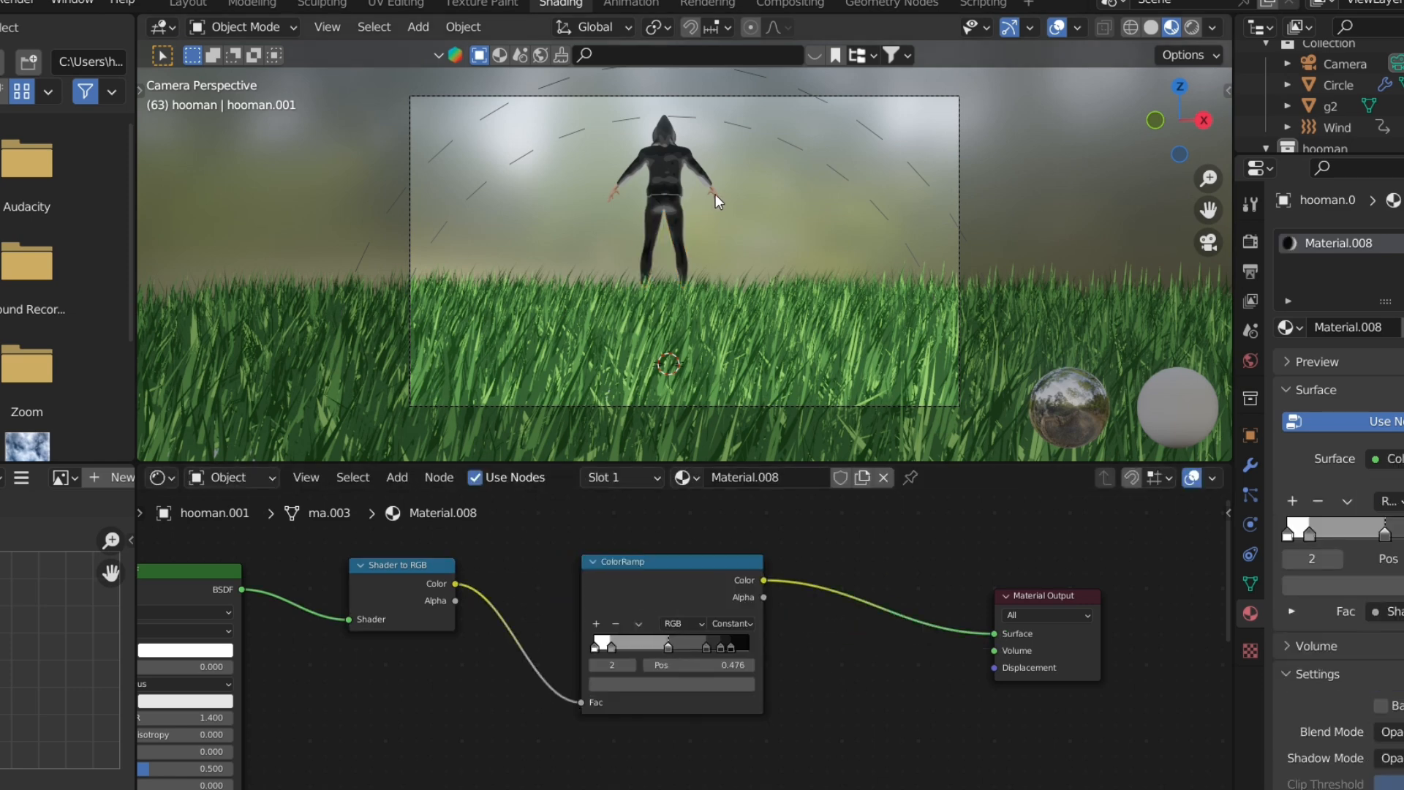
# Delete the existing material nodes of the character's body
pyautogui.click(715, 196)
pyautogui.scroll(-8, 577, 655)
pyautogui.moveTo(540, 612); pyautogui.dragTo(967, 787)
pyautogui.press('x')
# Copy the hood's toon shading nodes and use them in a new material on the character's body
pyautogui.click(663, 169)
pyautogui.moveTo(426, 561); pyautogui.dragTo(938, 784)
pyautogui.click(674, 712)
pyautogui.click(718, 196)
pyautogui.click(931, 477)
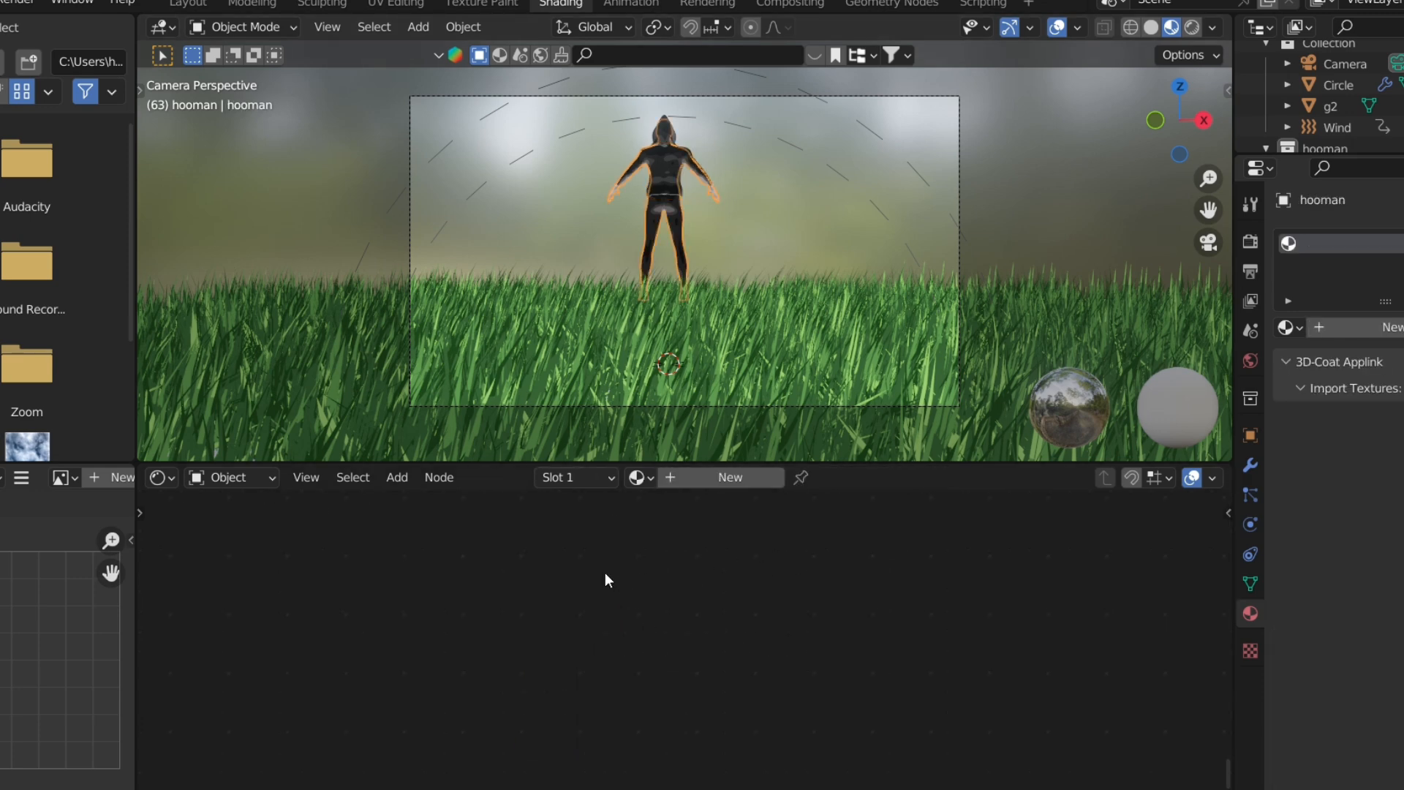
pyautogui.click(702, 477)
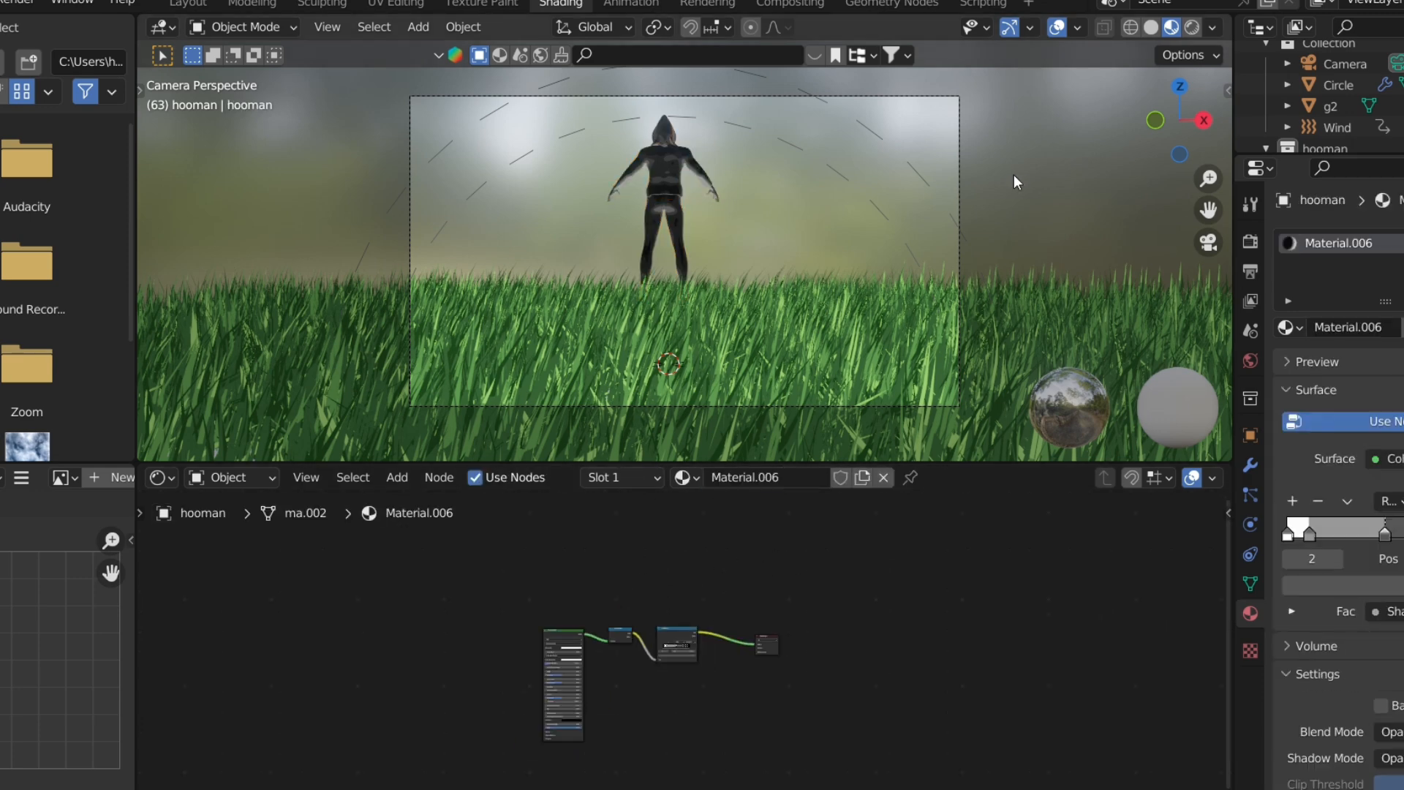
# Replace the copied ColorRamp in the body's material with a new ColorRamp after the Shader to RGB node
pyautogui.scroll(12, 1013, 181)
pyautogui.keyDown('shift'); pyautogui.moveTo(888, 95); pyautogui.dragTo(715, 268, button='middle'); pyautogui.keyUp('shift')
pyautogui.scroll(8, 508, 704)
pyautogui.press('x')
pyautogui.moveTo(416, 573); pyautogui.dragTo(1045, 630)
pyautogui.hotkey('shift', 'a')
pyautogui.click(799, 567)
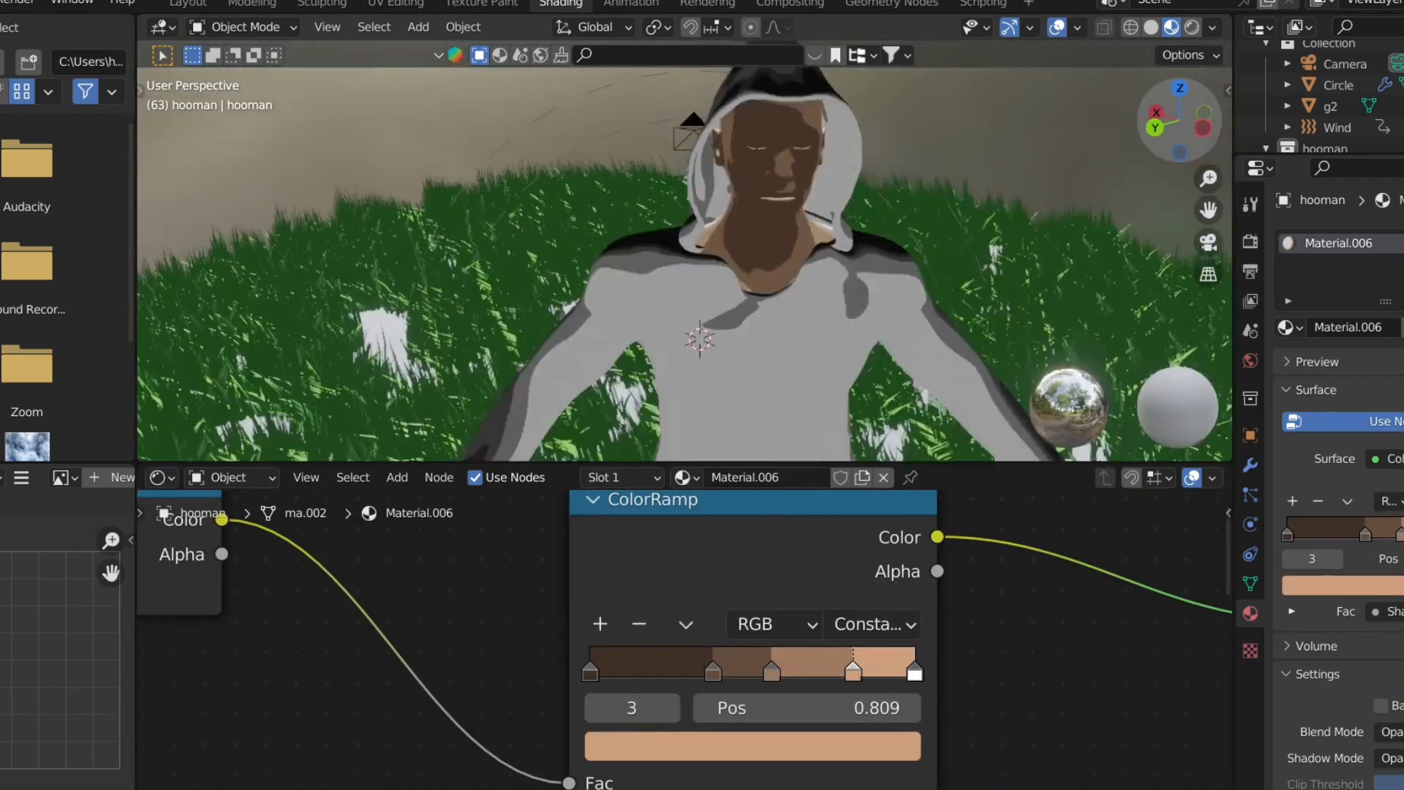
# Show the scene rendered through the camera and set the world background's strength to 0.99
pyautogui.press('KP_0')
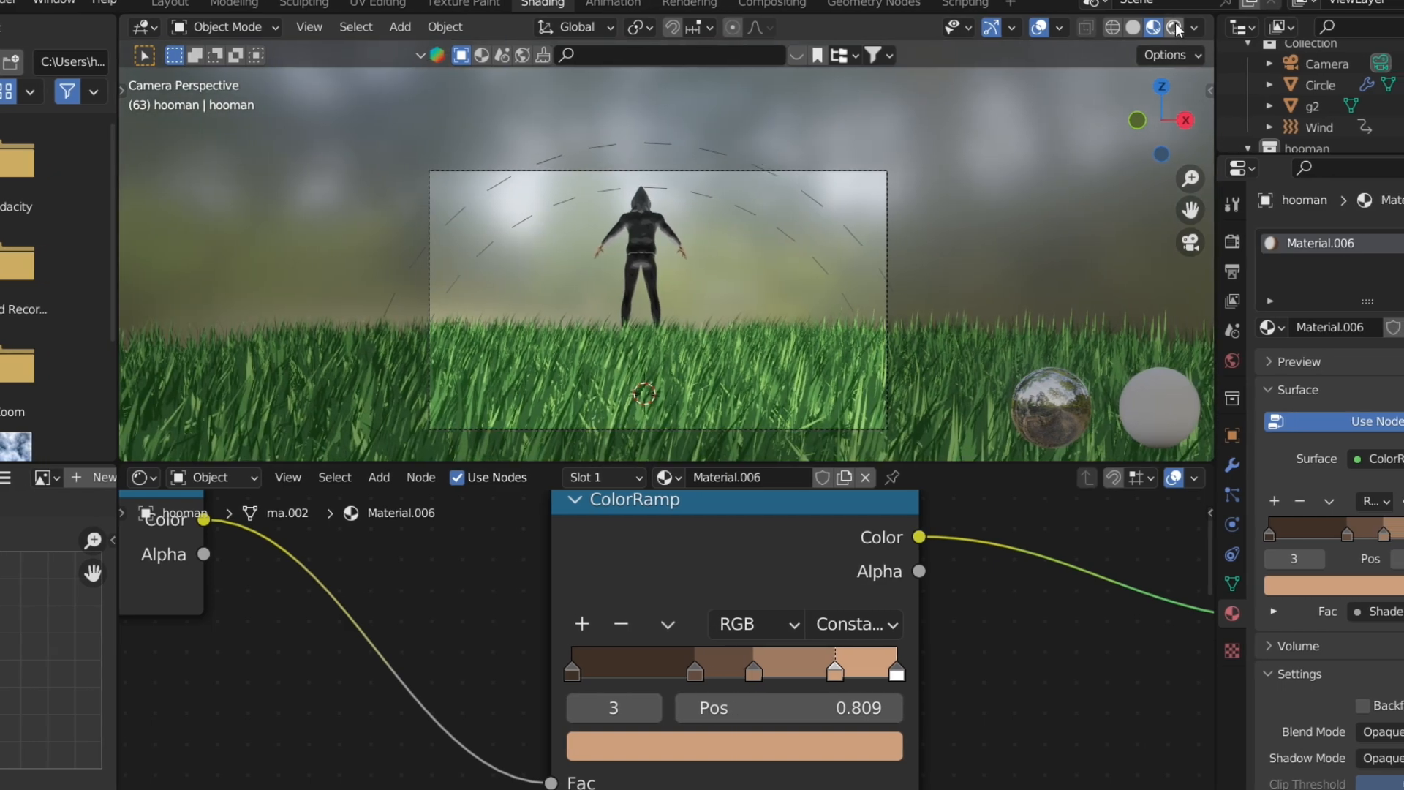
pyautogui.click(1176, 28)
pyautogui.click(1232, 361)
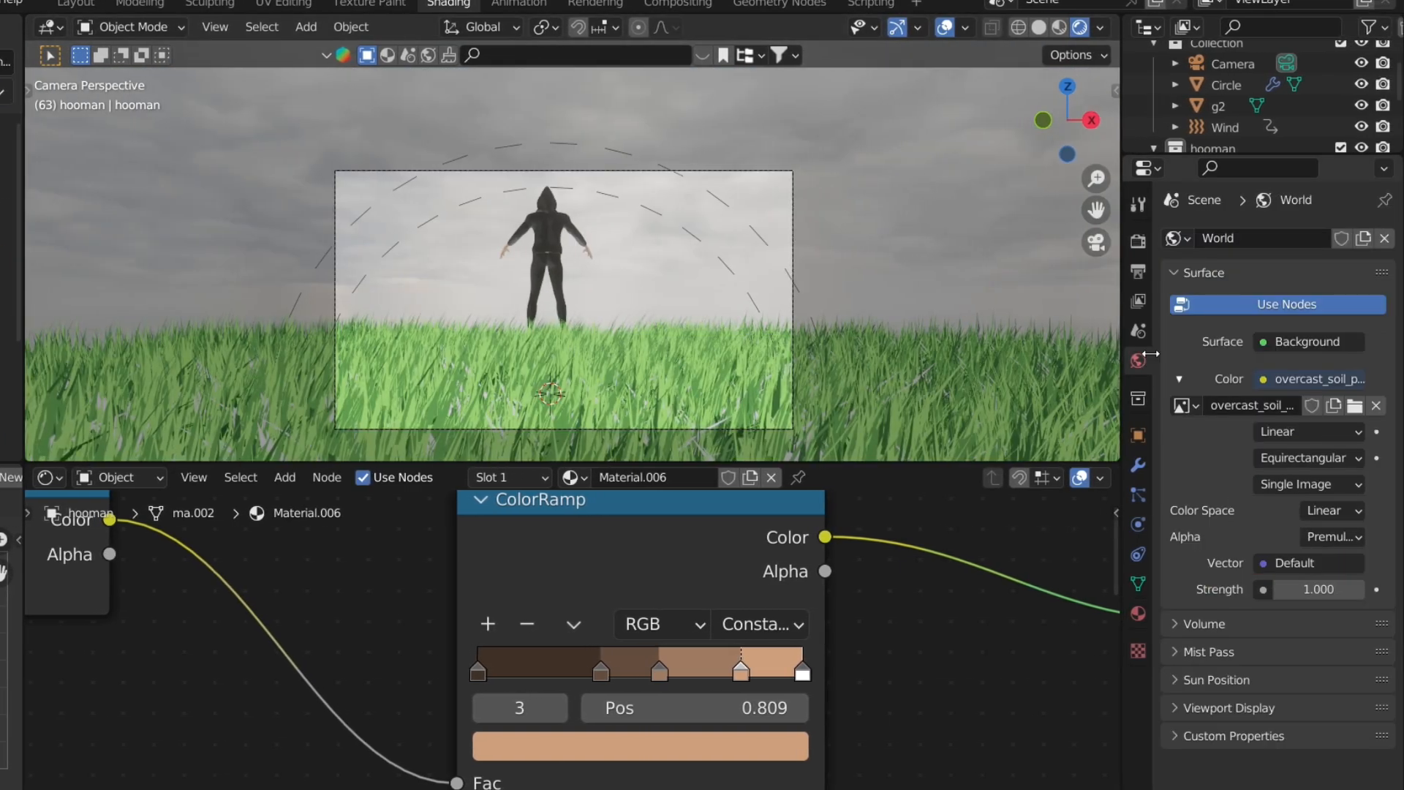
pyautogui.click(1318, 589)
pyautogui.write('0.99')
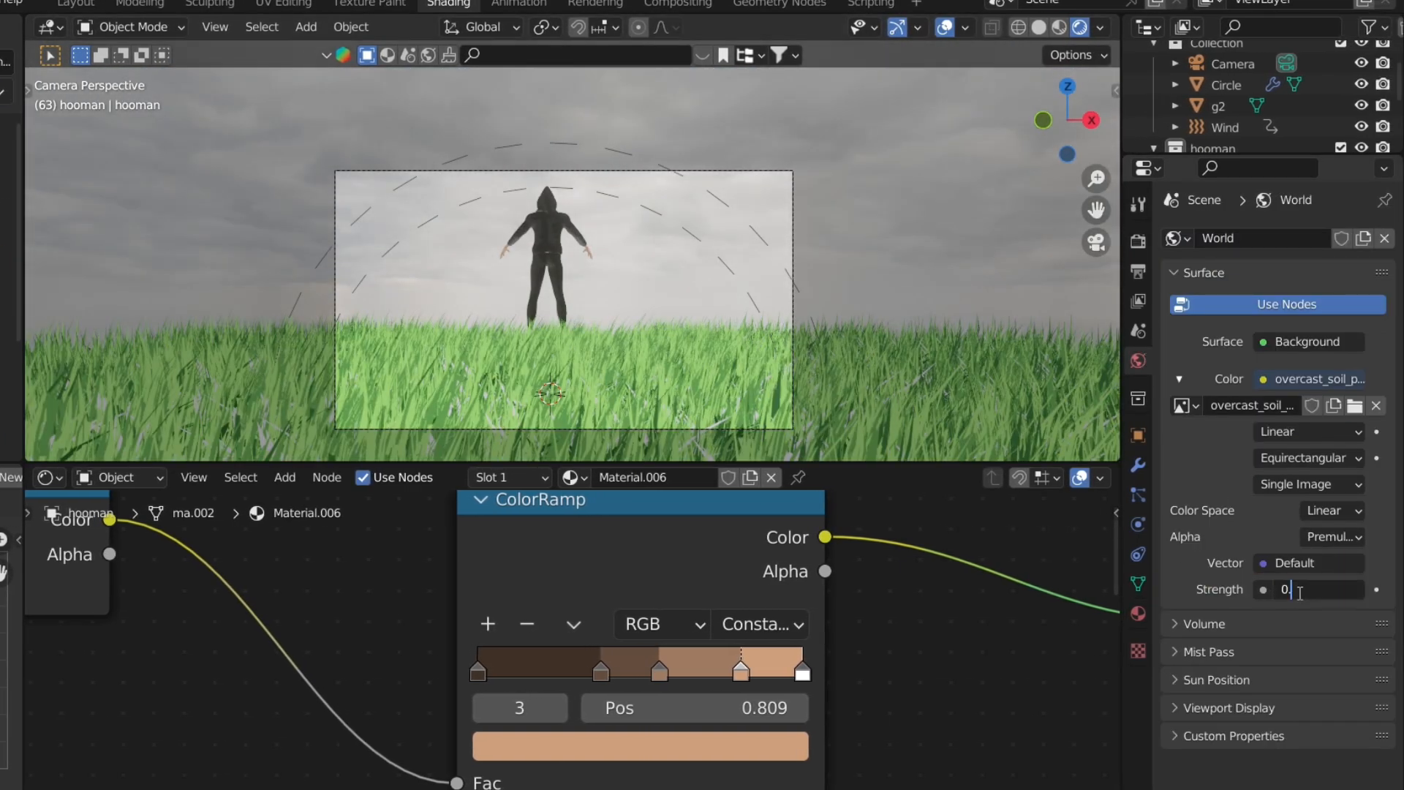
pyautogui.press('Return')
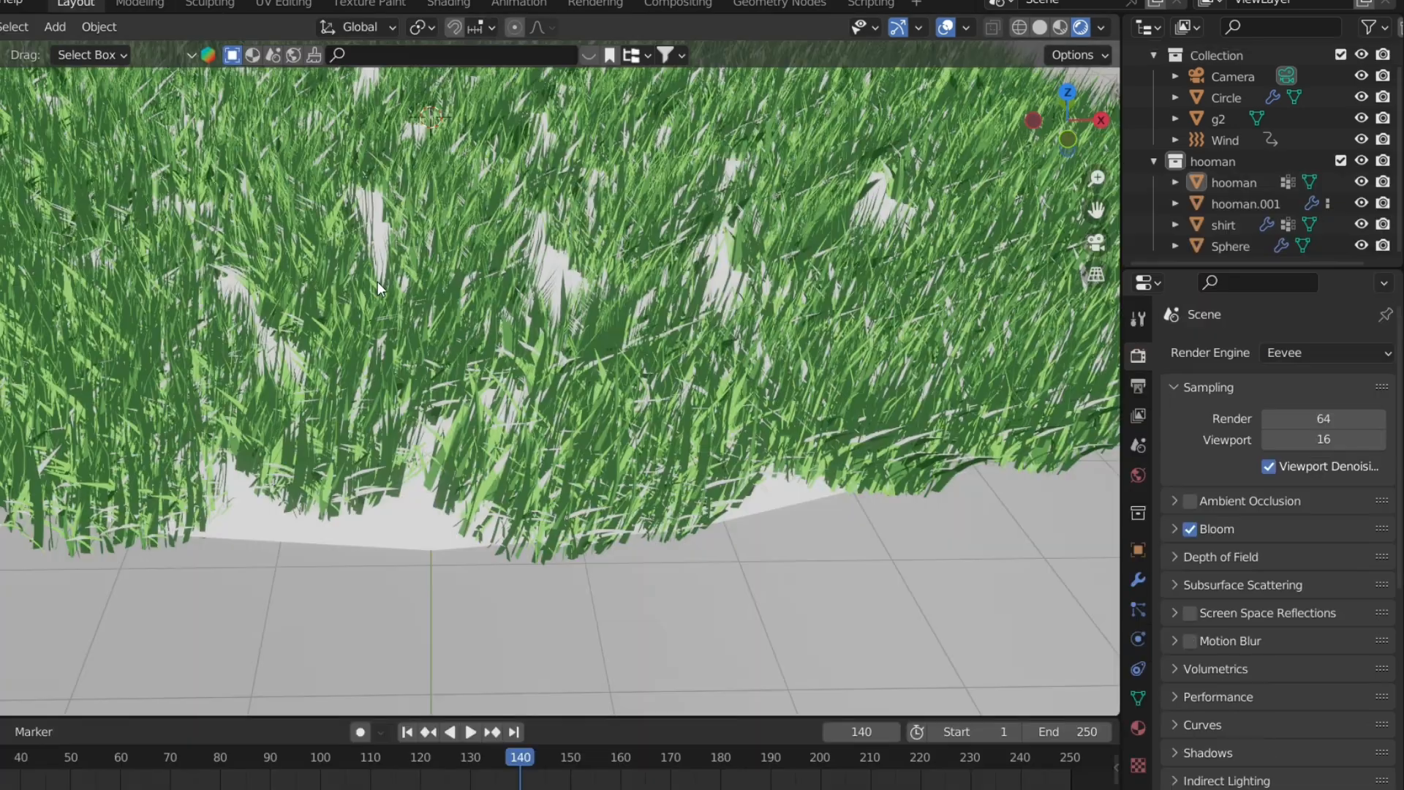
# Preview the grass field animation through the camera from the first frame
pyautogui.press('KP_0')
pyautogui.hotkey('shift', 'Left')
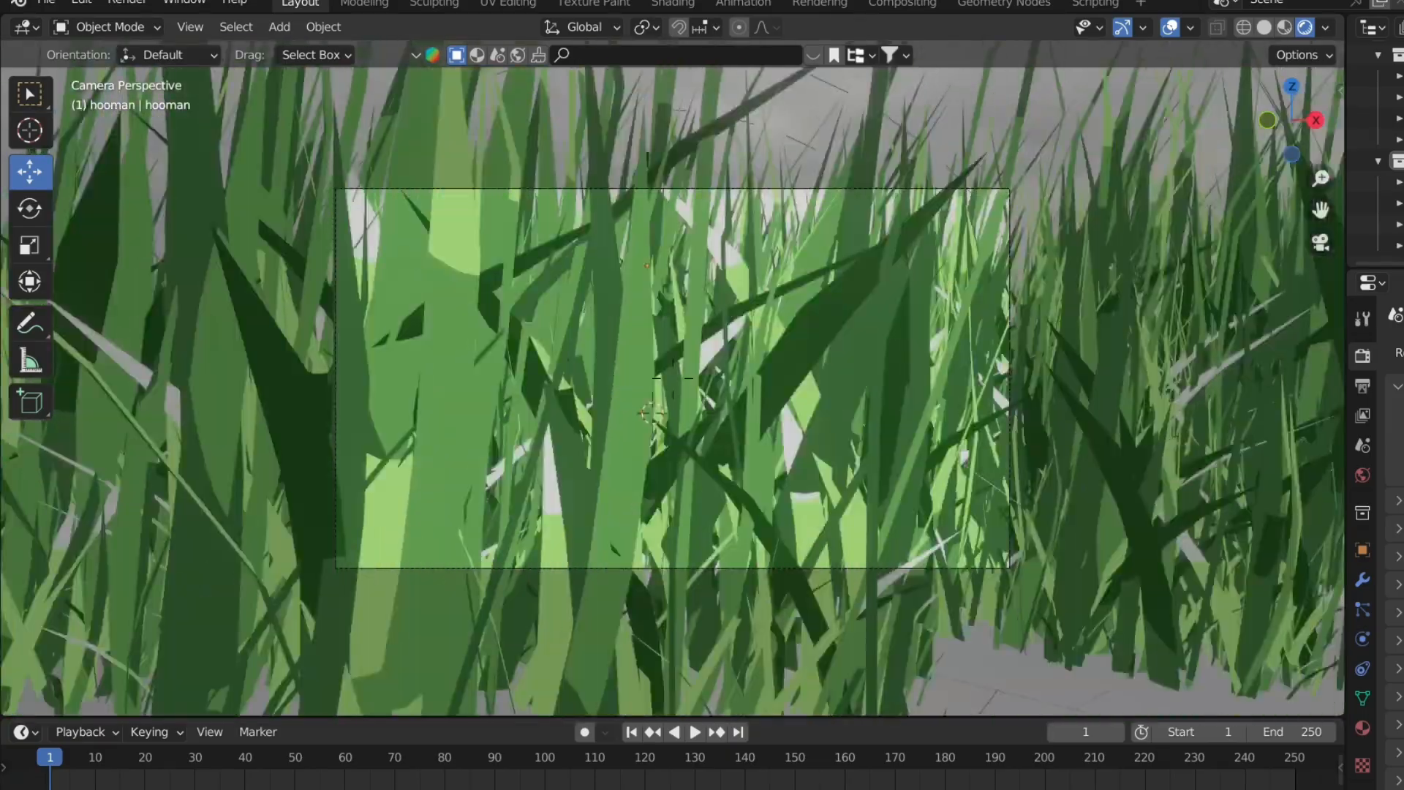
pyautogui.press('space')
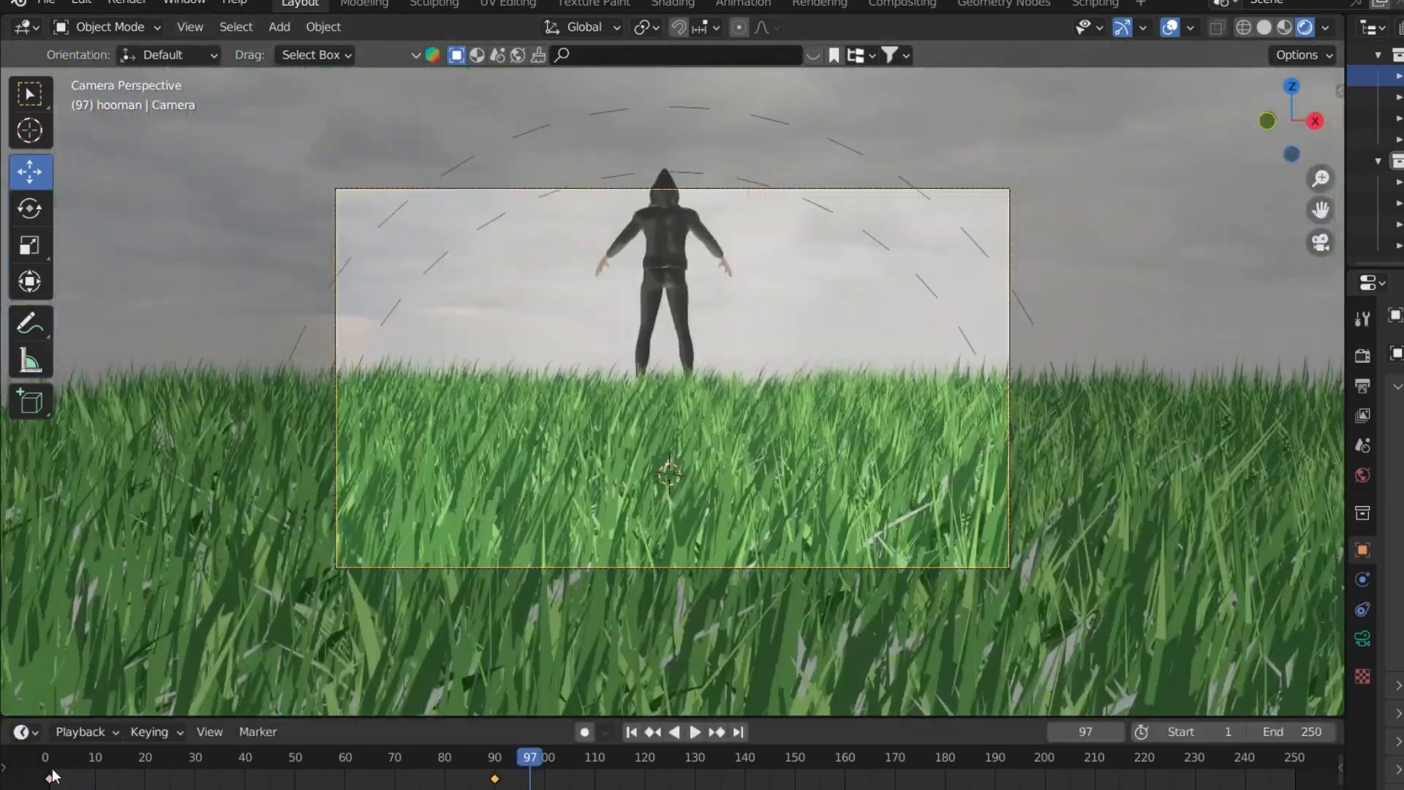
# Keyframe the camera's movement, including a key at frame 90, and play the animation back from the first frame
pyautogui.press('i')
pyautogui.press('space')
pyautogui.press('space')
pyautogui.press('Left')
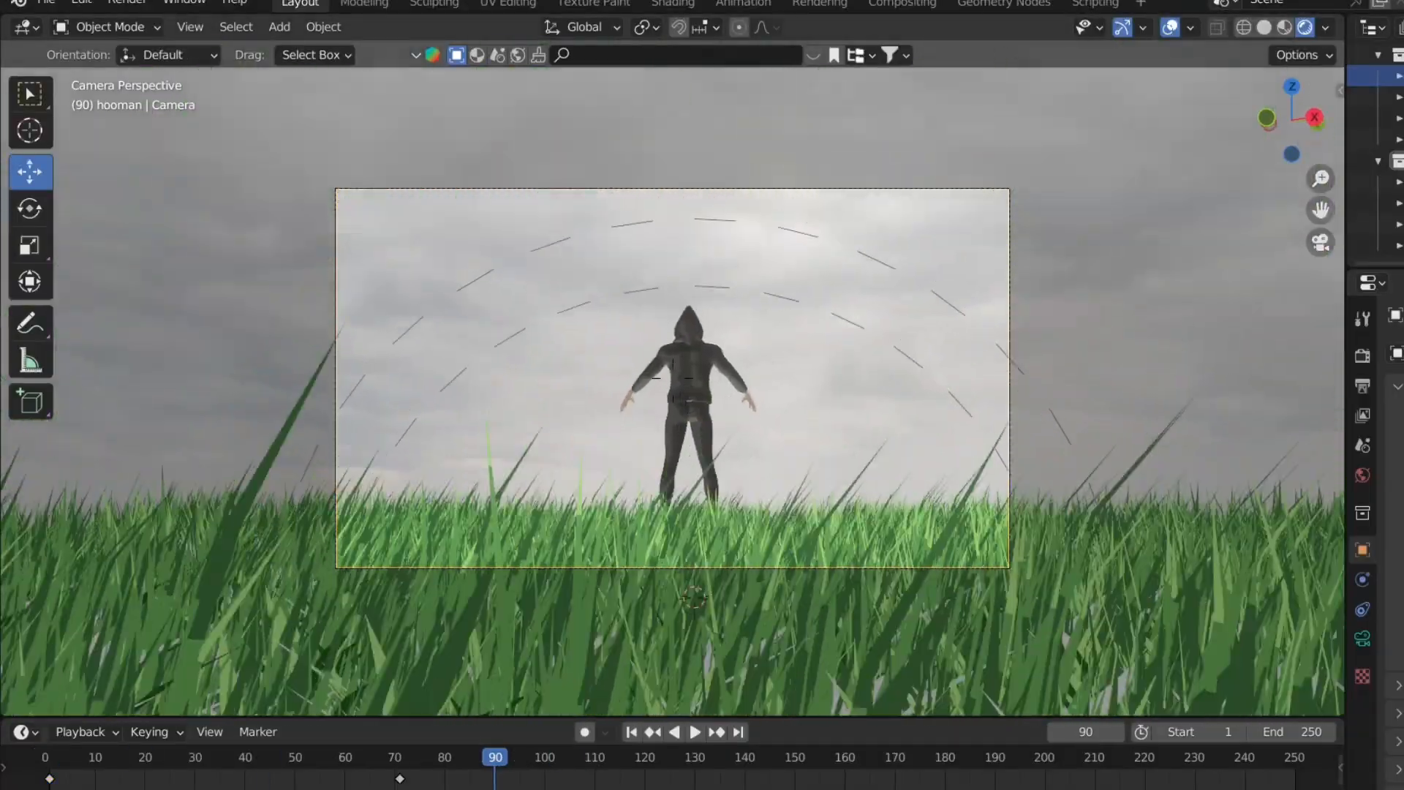
pyautogui.press('i')
pyautogui.hotkey('shift', 'Left')
pyautogui.press('space')
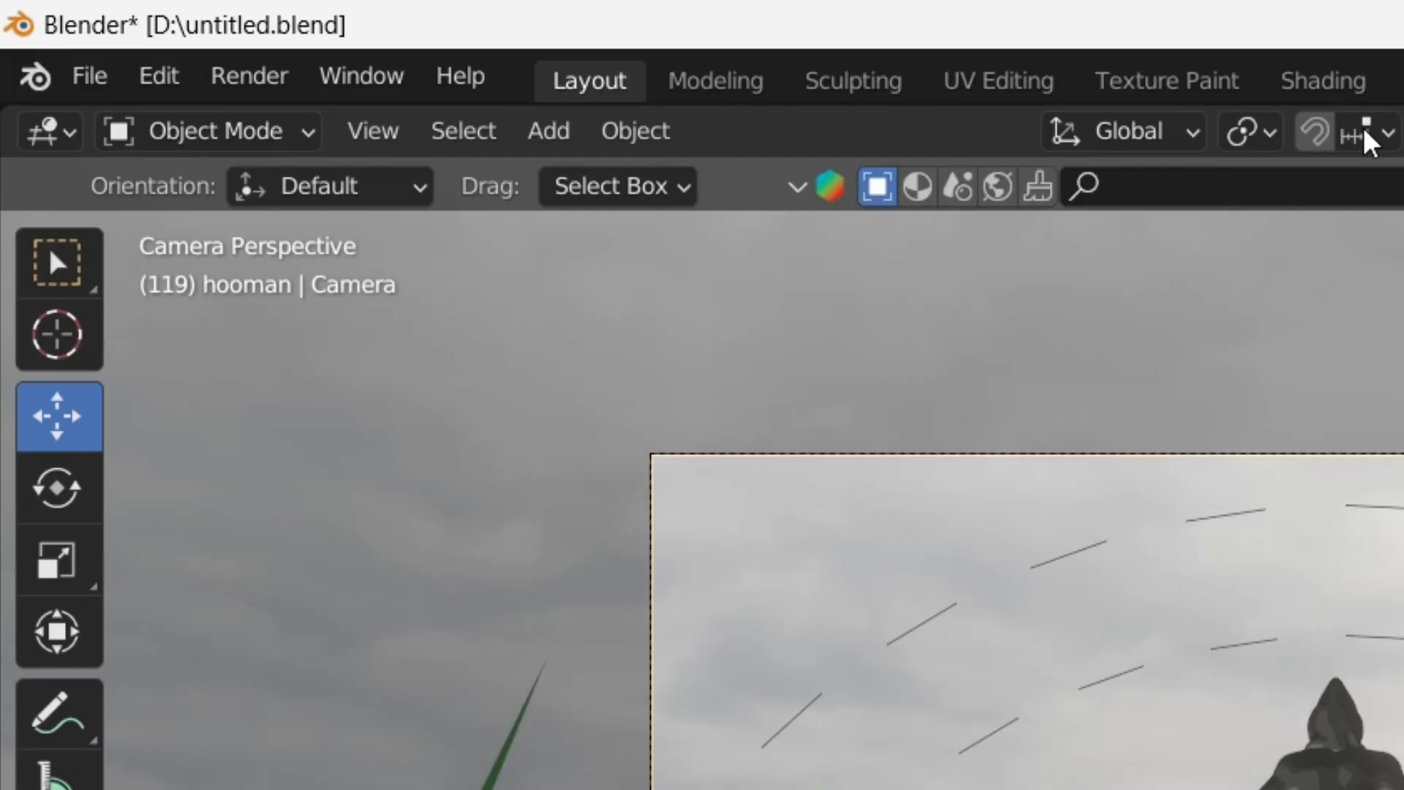
# Render the scene as an animation
pyautogui.click(233, 79)
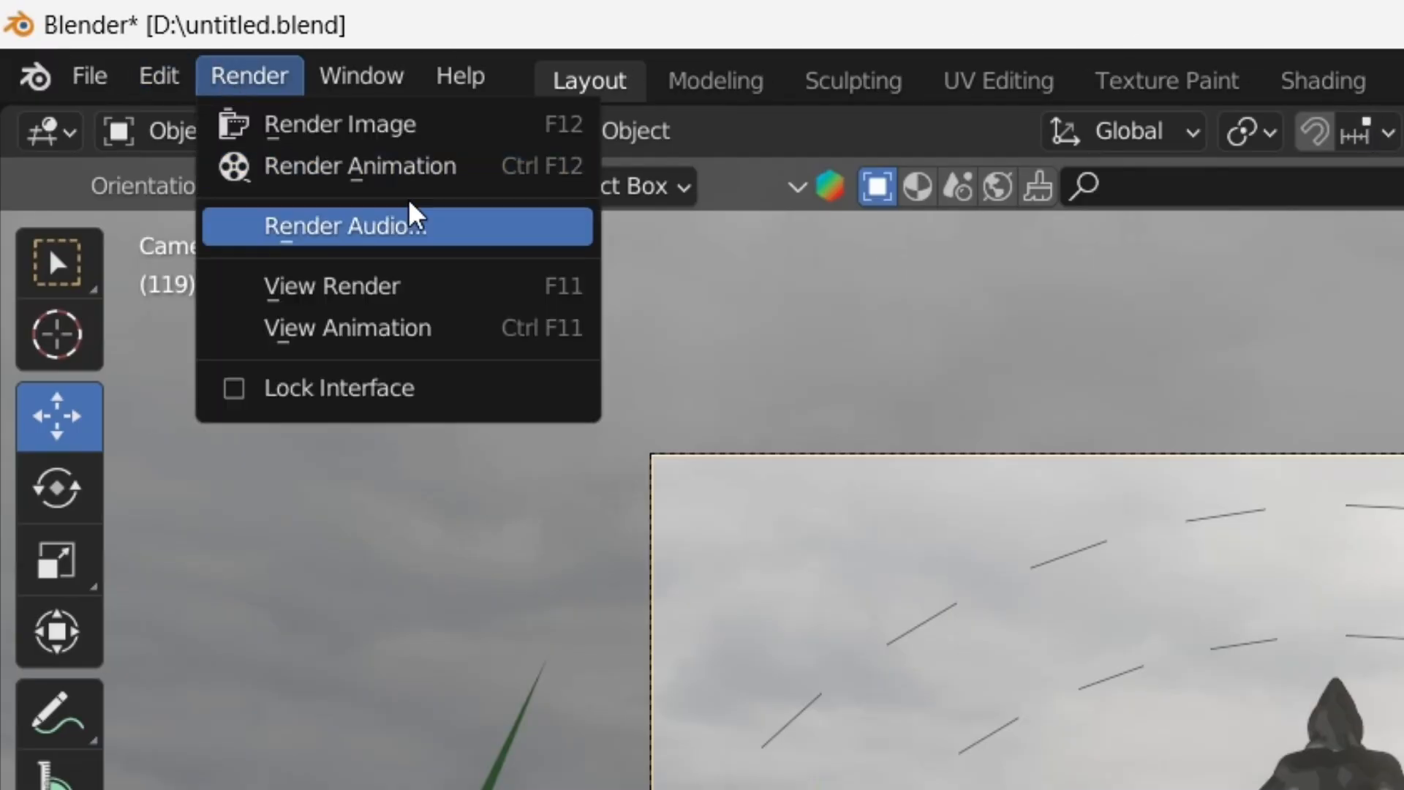
pyautogui.click(401, 175)
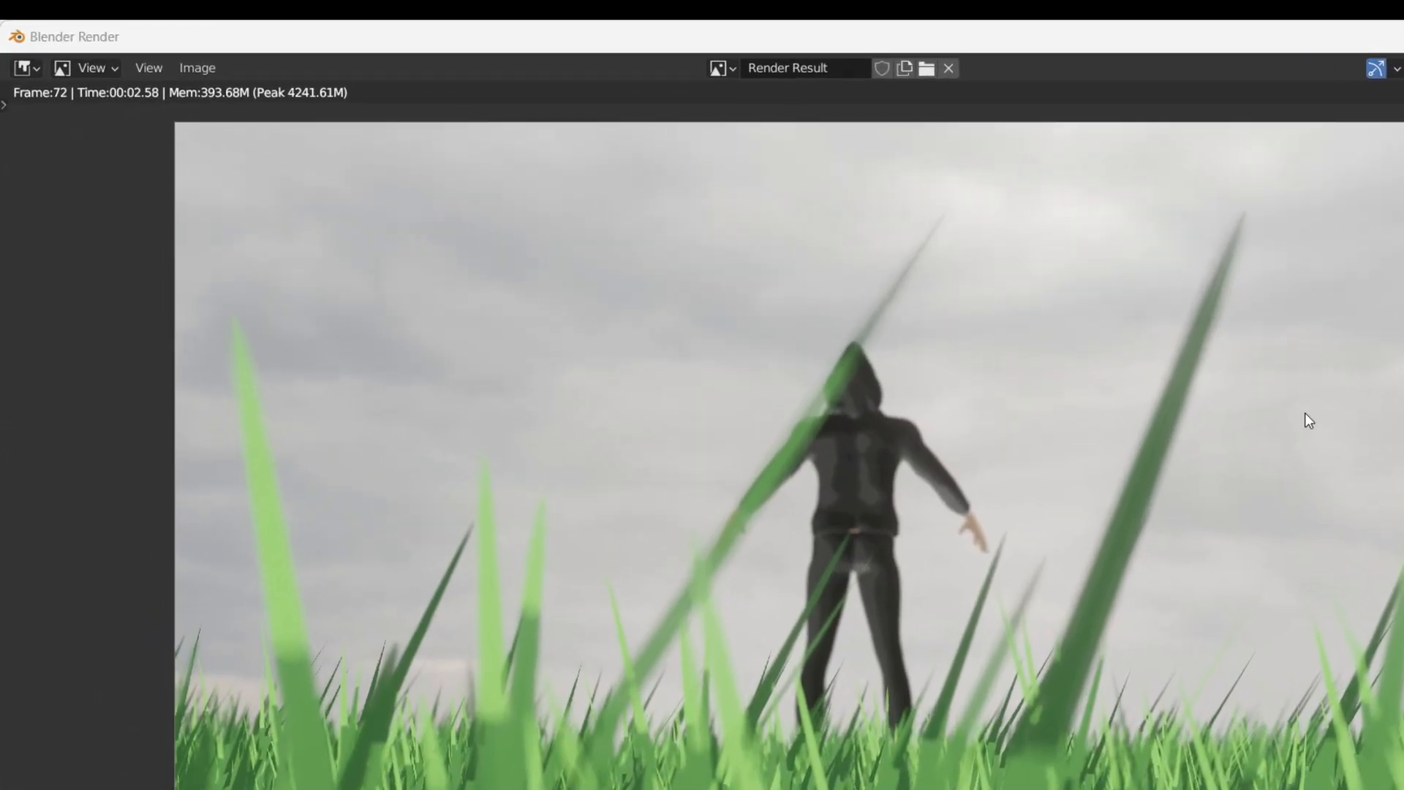